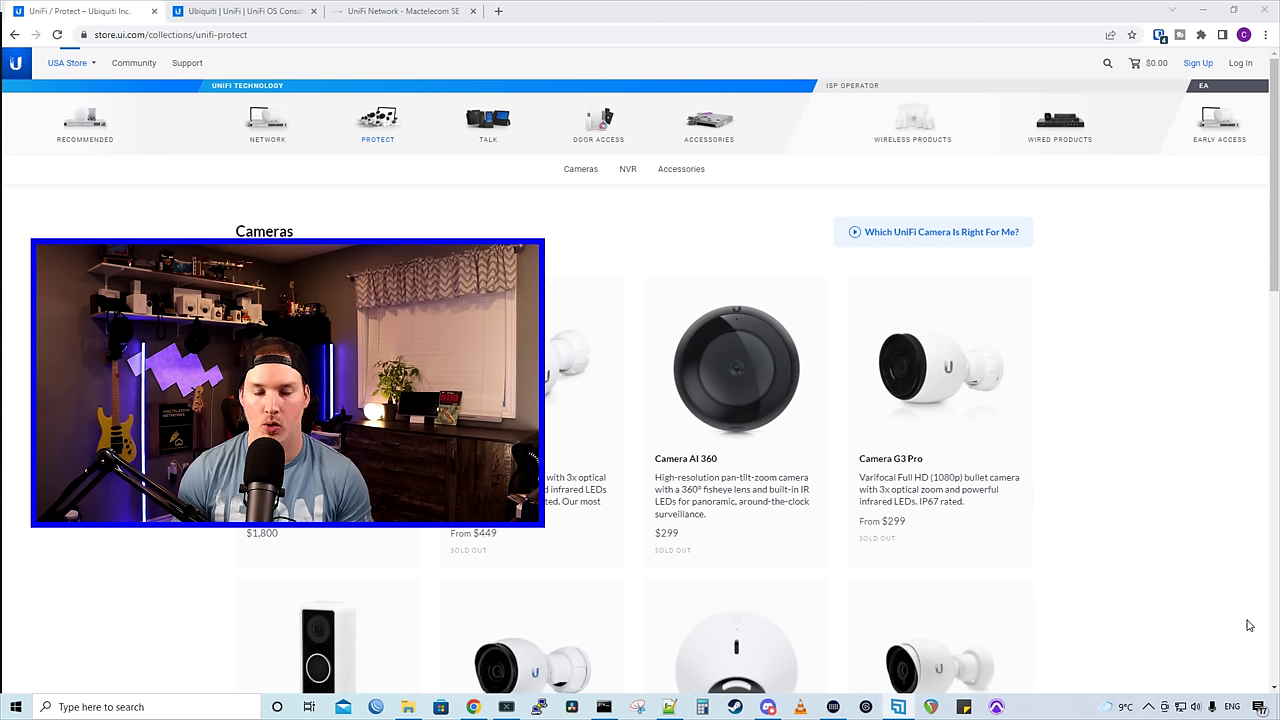
Switch to the browser tab showing the UniFi OS Console Resource Calculator
key("ctrl+Tab")
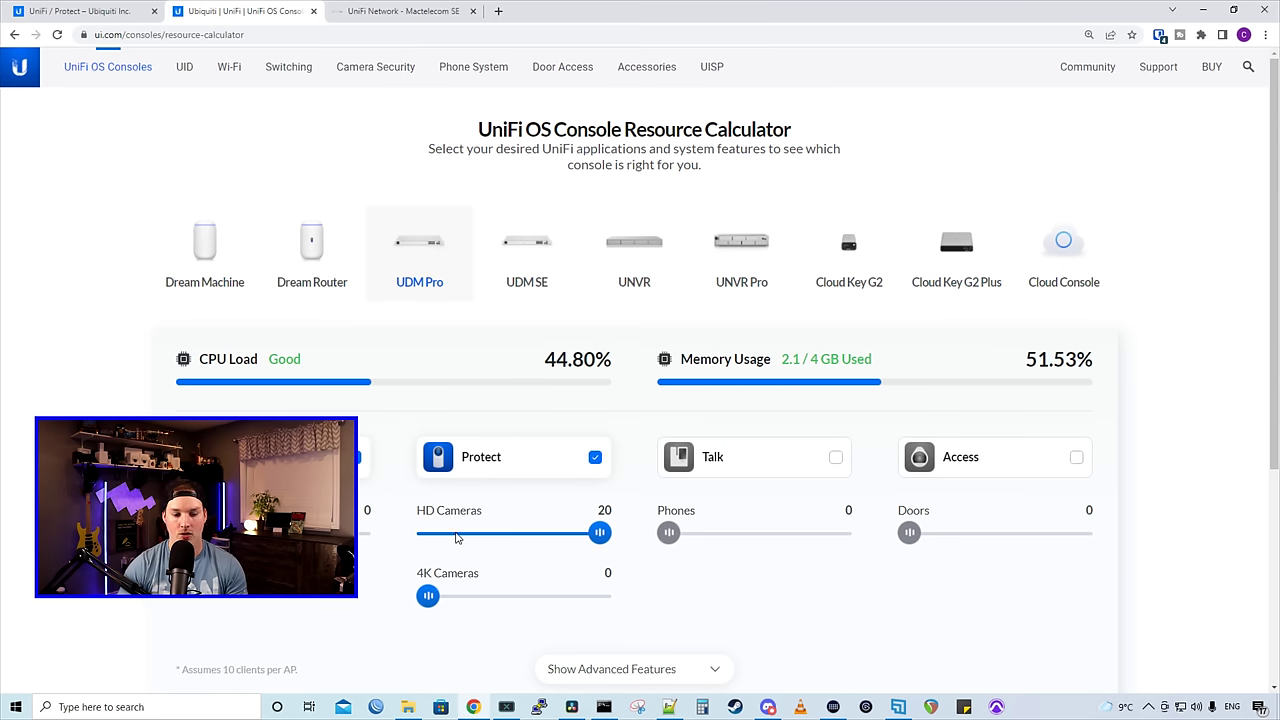
Check the UDM SE's load with Protect, then switch the calculator to the UNVR console
left_click(535, 270)
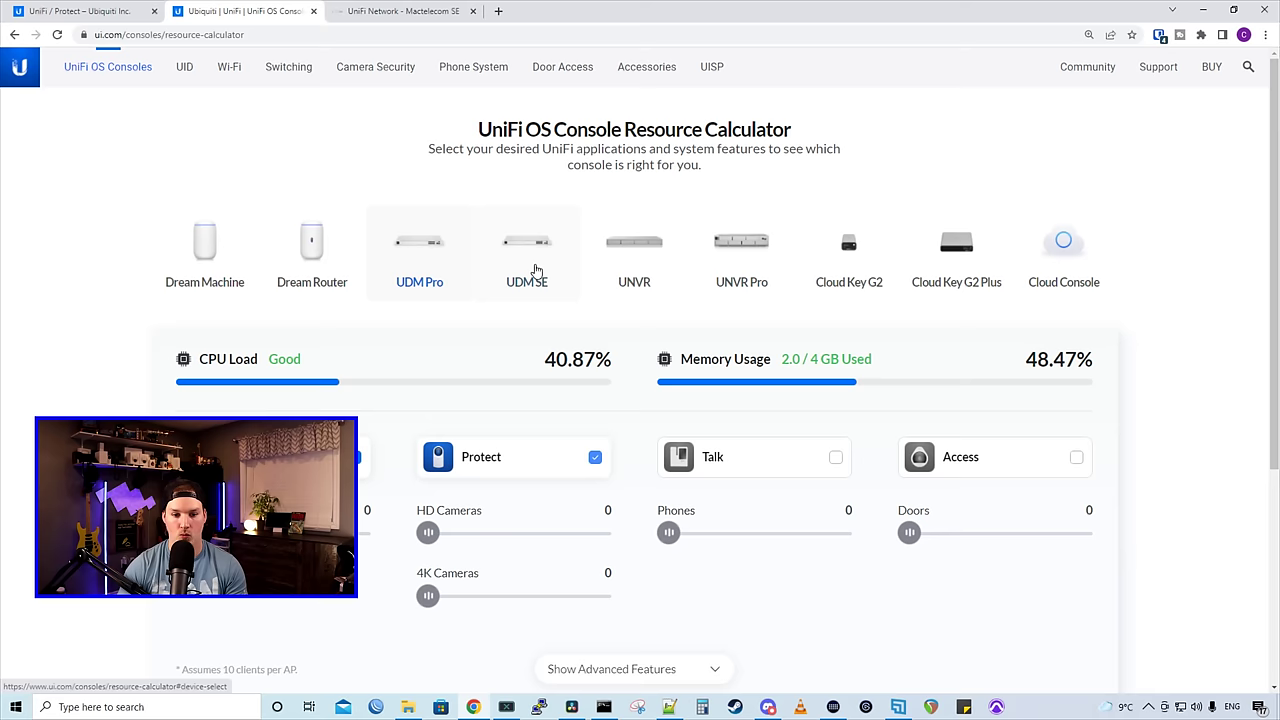
left_click(595, 457)
left_click(603, 532)
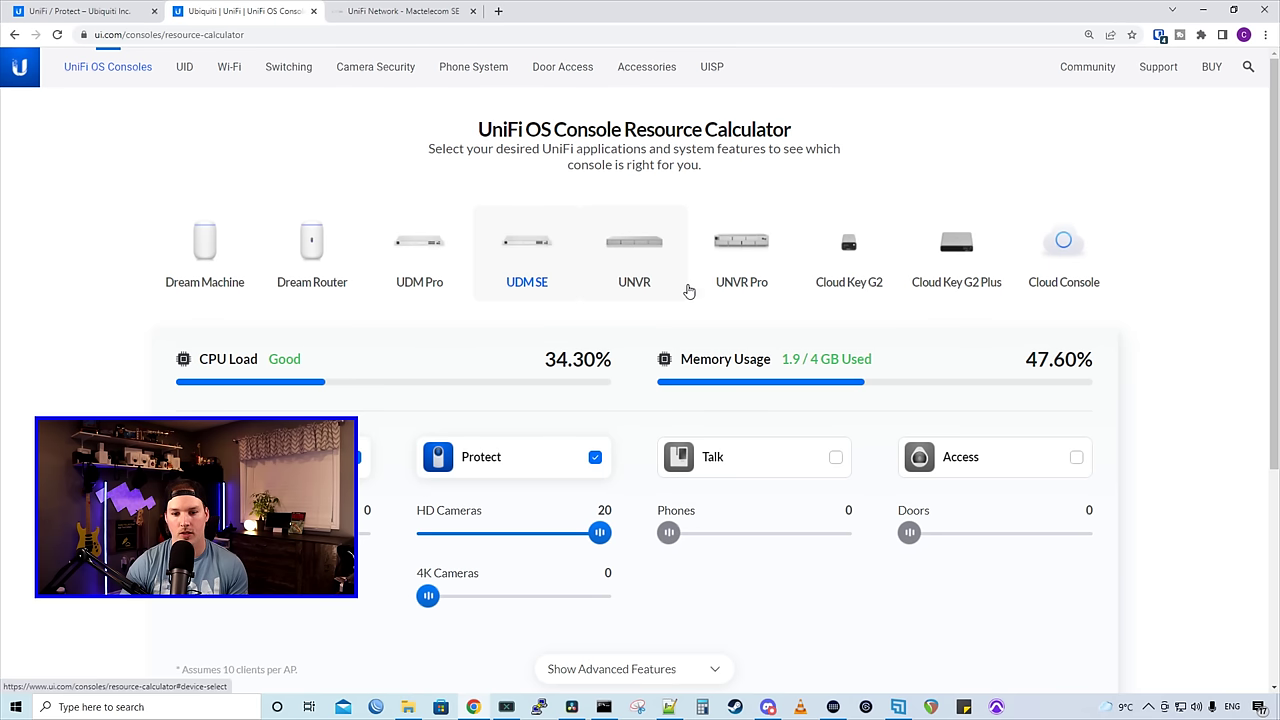
left_click(654, 258)
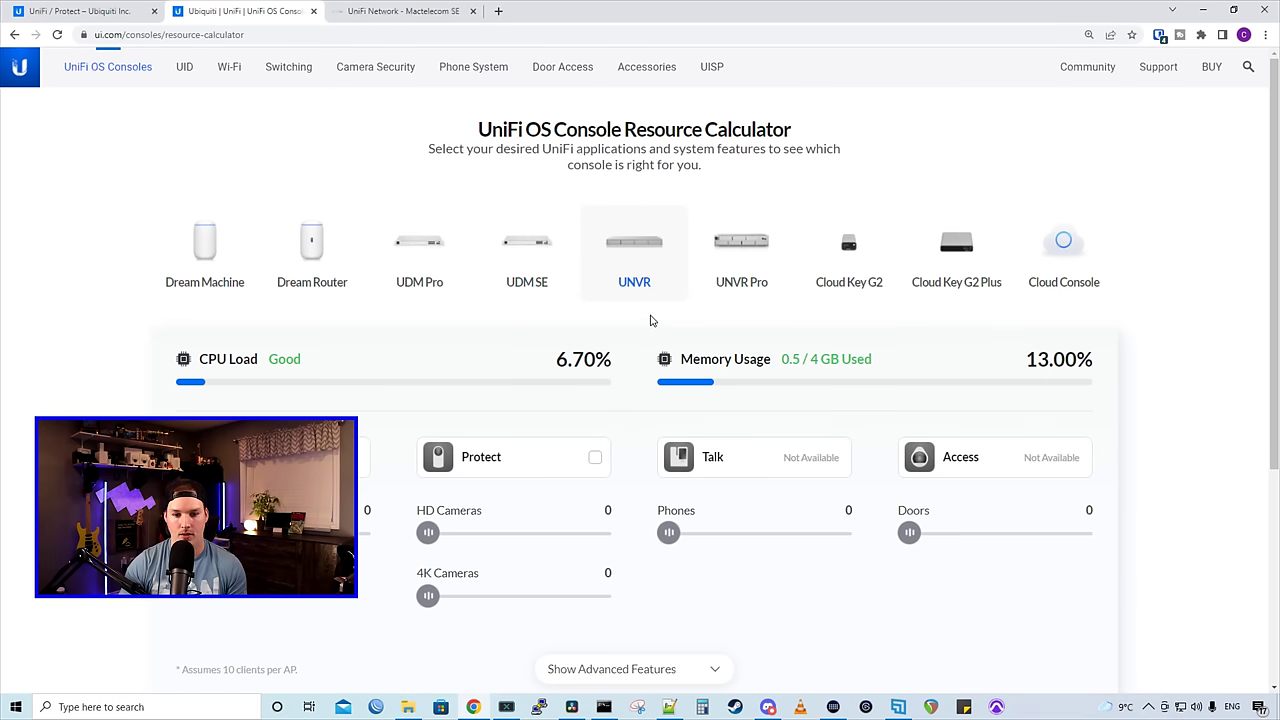
Add Protect on the UNVR and raise the load to 60 HD and 20 4K cameras
left_click(595, 457)
left_click_drag(430, 538, 397, 537)
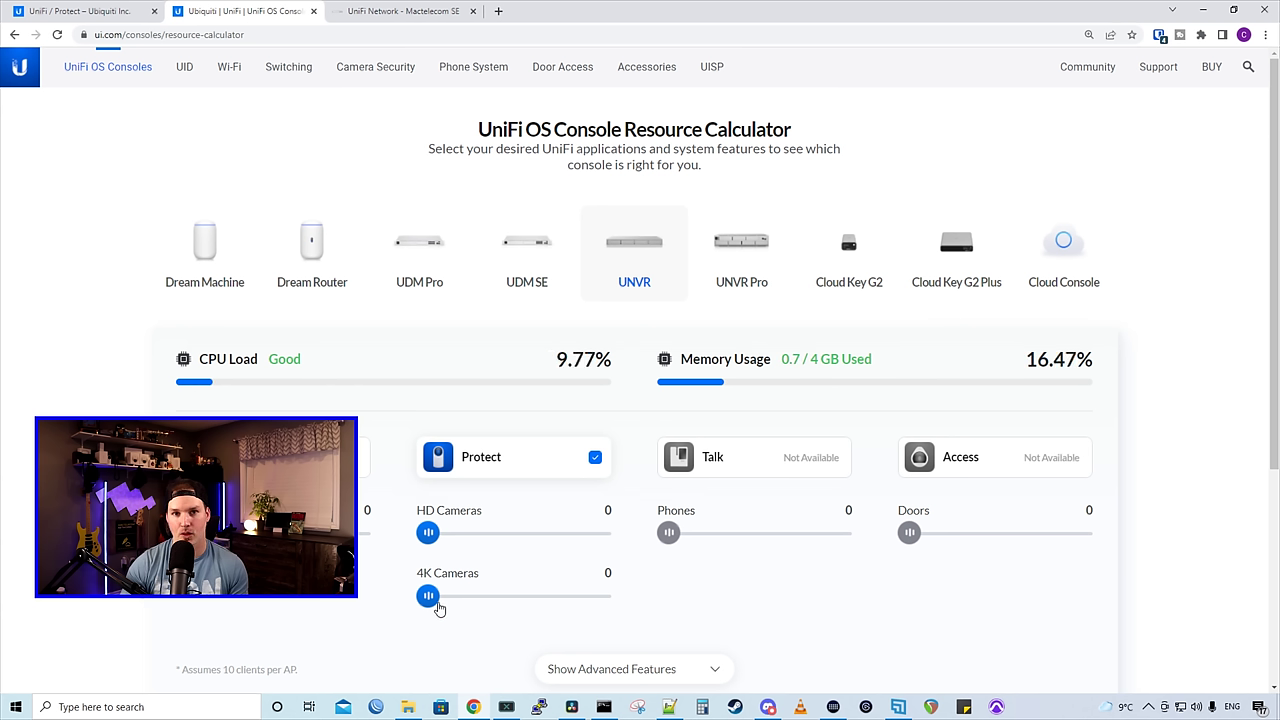
left_click_drag(430, 597, 677, 604)
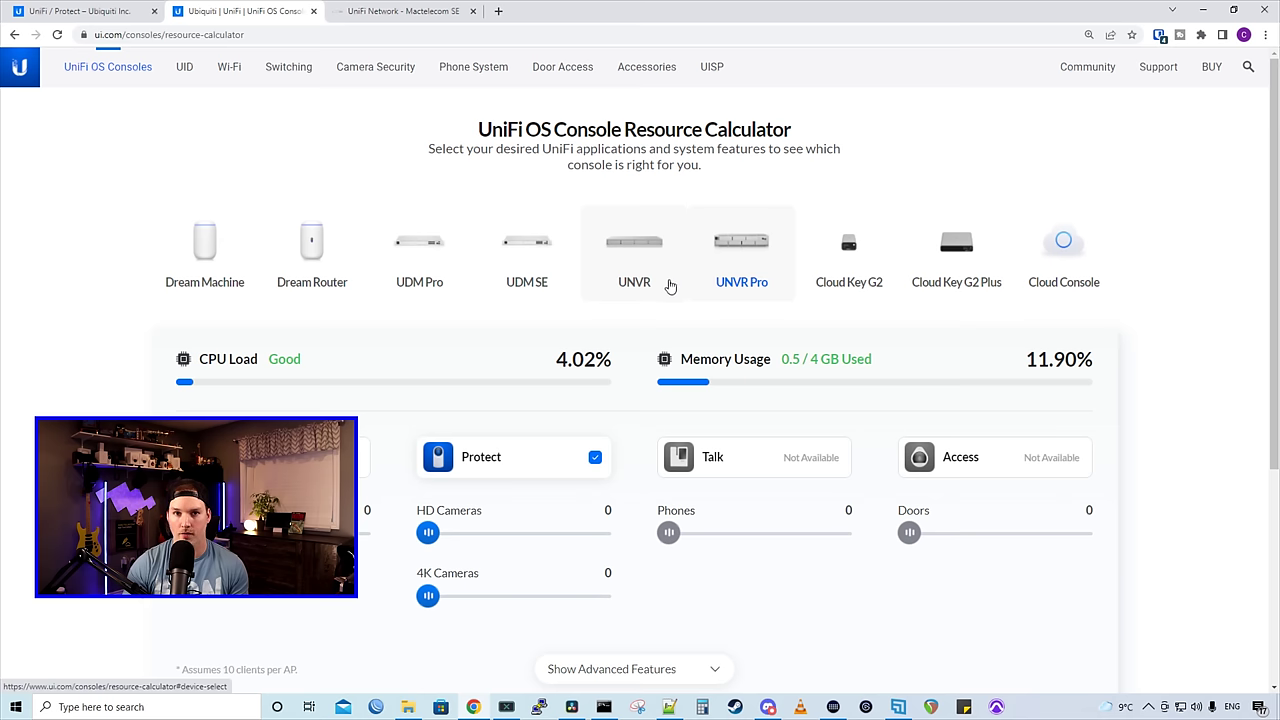
left_click_drag(428, 532, 612, 533)
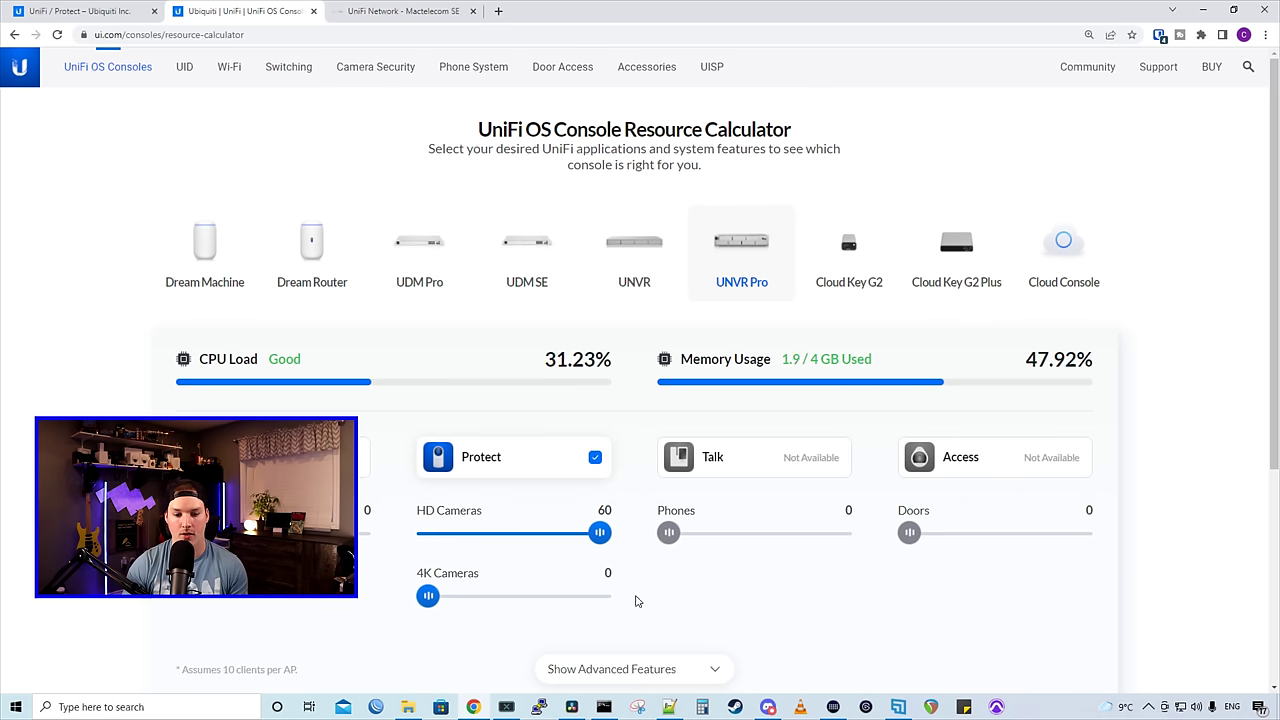
left_click(605, 596)
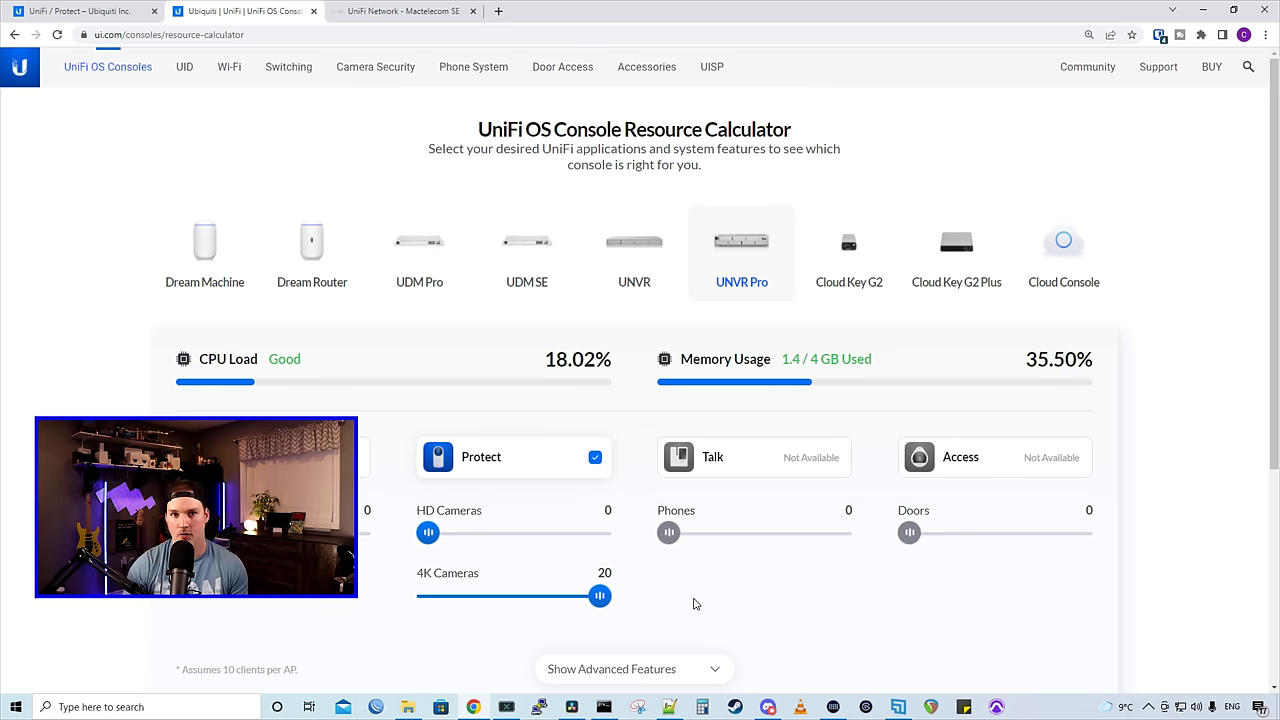
Select the Cloud Key G2 Plus running Protect with 0 HD and 7 4K cameras
left_click(955, 285)
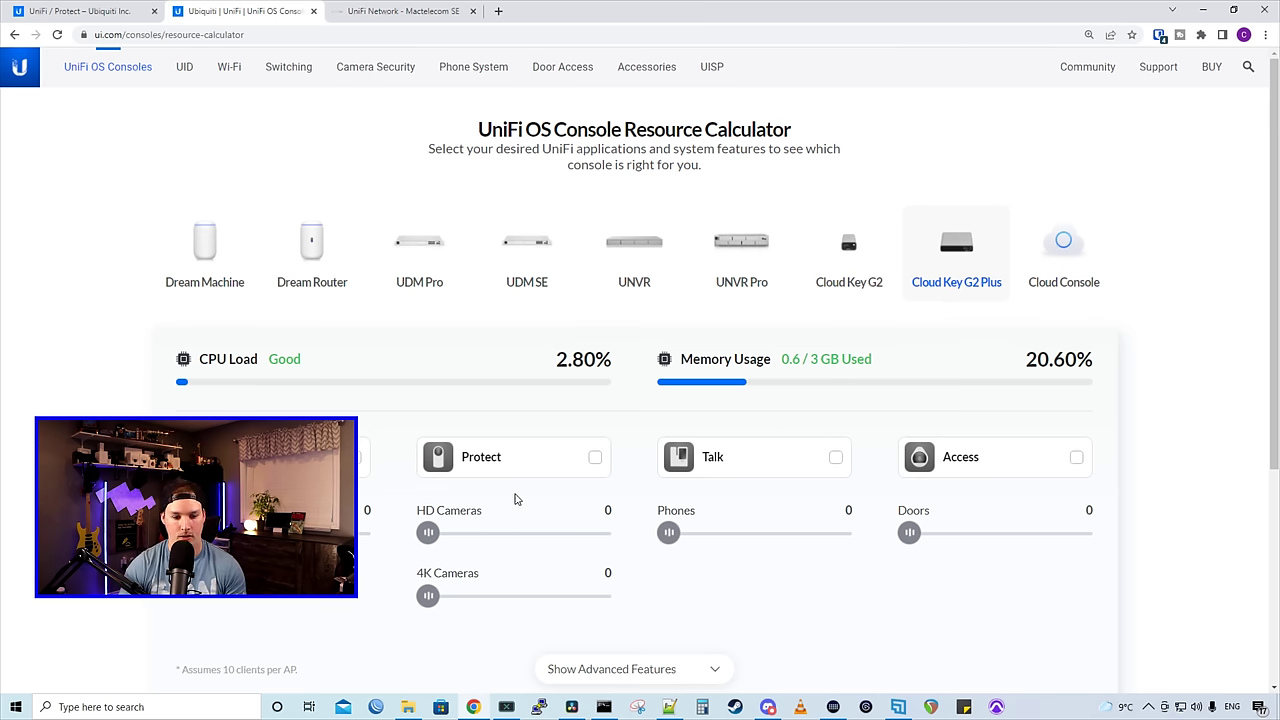
left_click(510, 459)
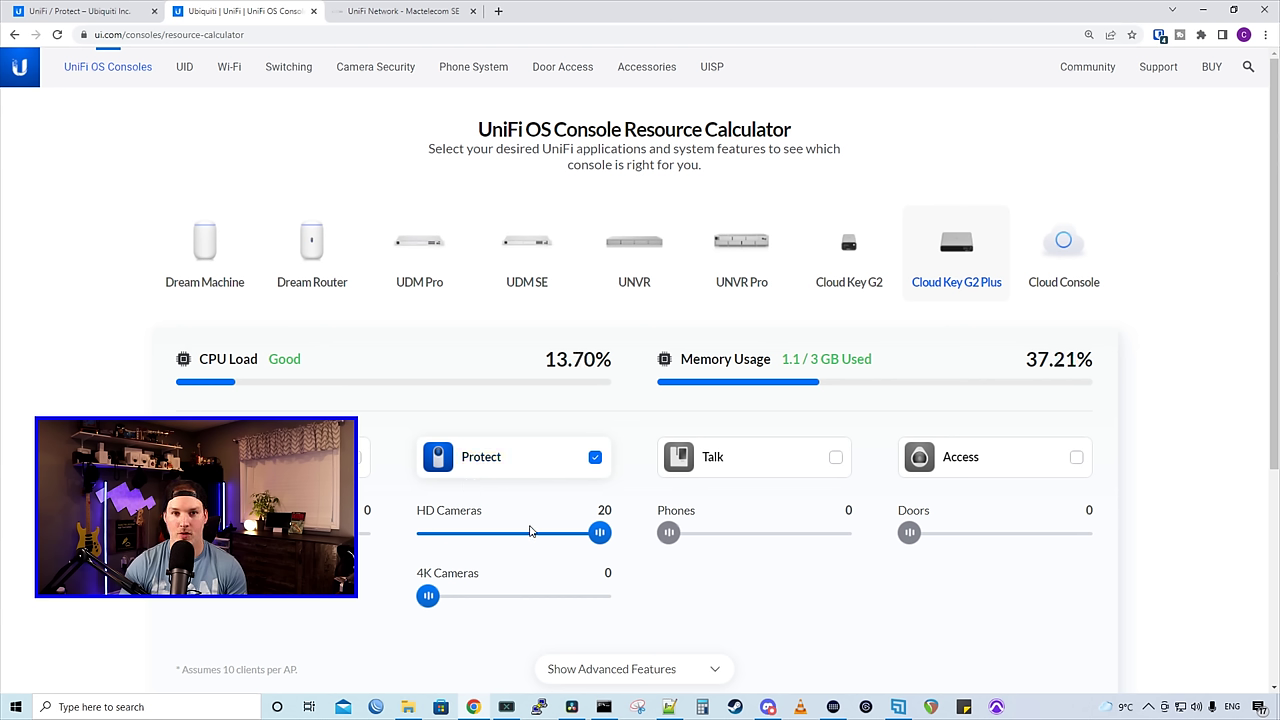
left_click_drag(600, 532, 418, 533)
left_click_drag(428, 596, 691, 619)
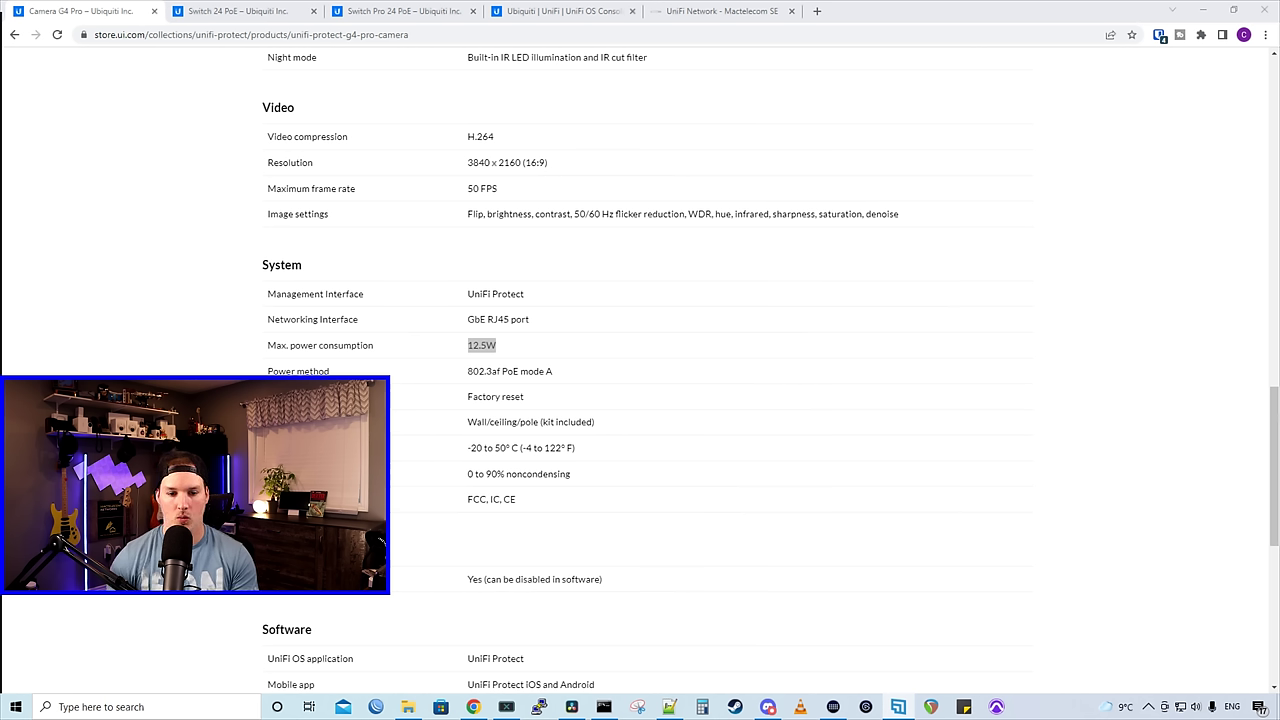
Highlight the Camera G4 Pro's 12.5W maximum power consumption
left_click(490, 266)
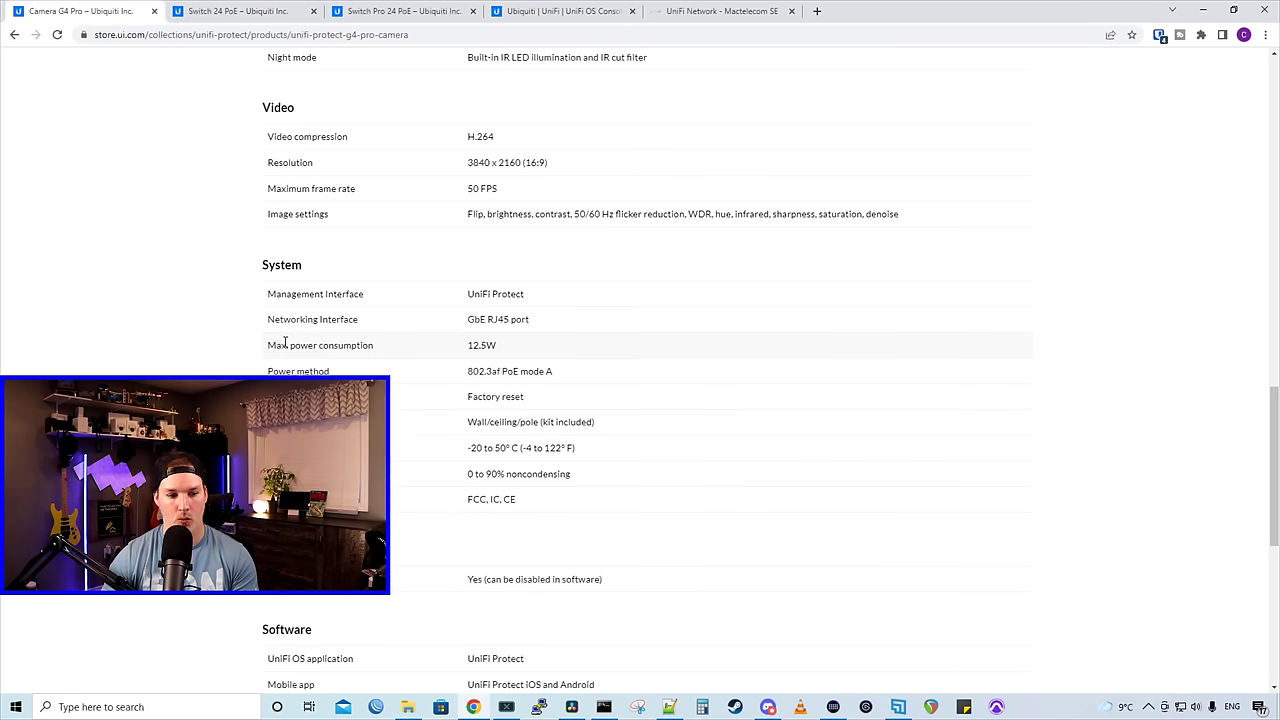
left_click_drag(500, 347, 463, 350)
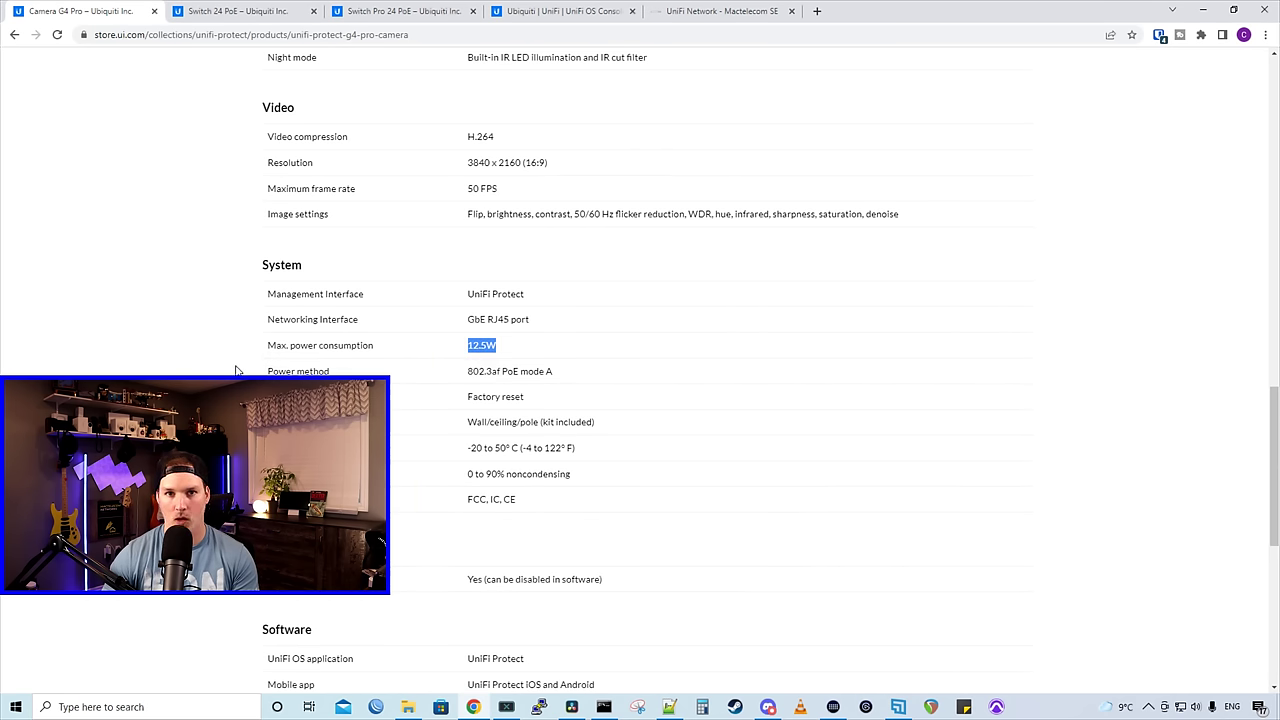
key("alt+Tab")
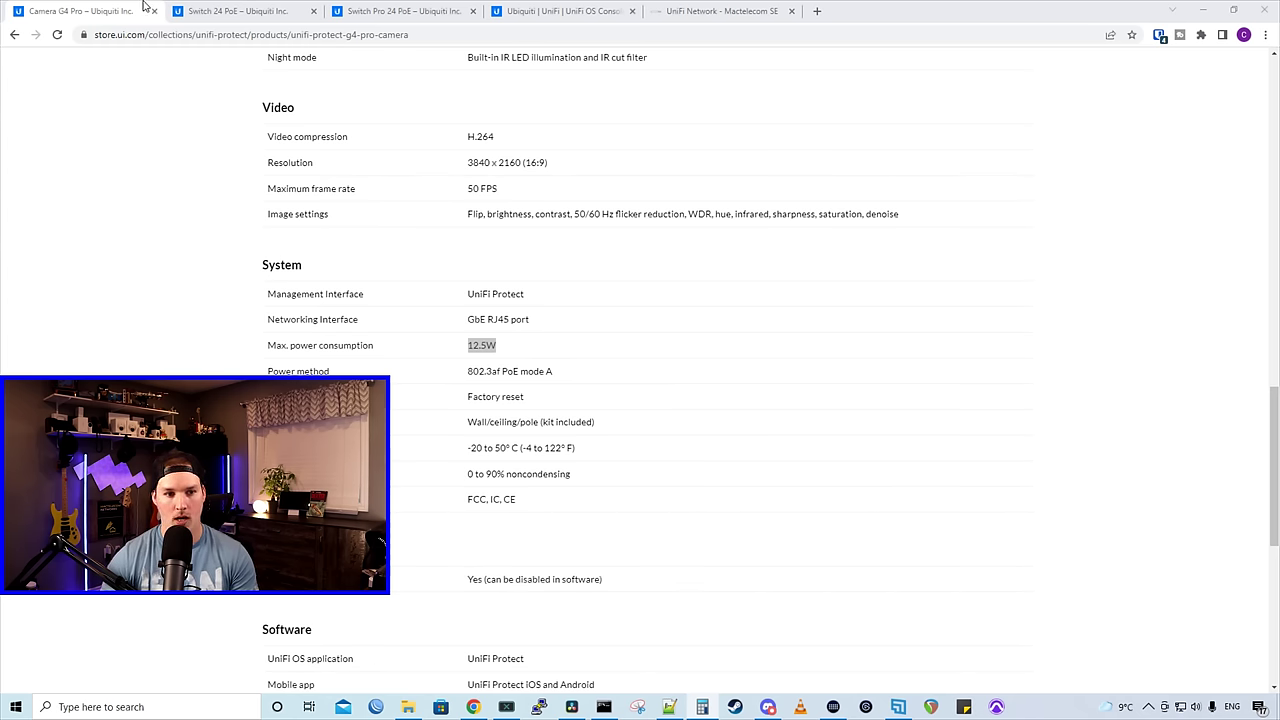
Highlight the Switch 24 PoE's 95W total PoE supply, then go to the UniFi Network device list
left_click(210, 12)
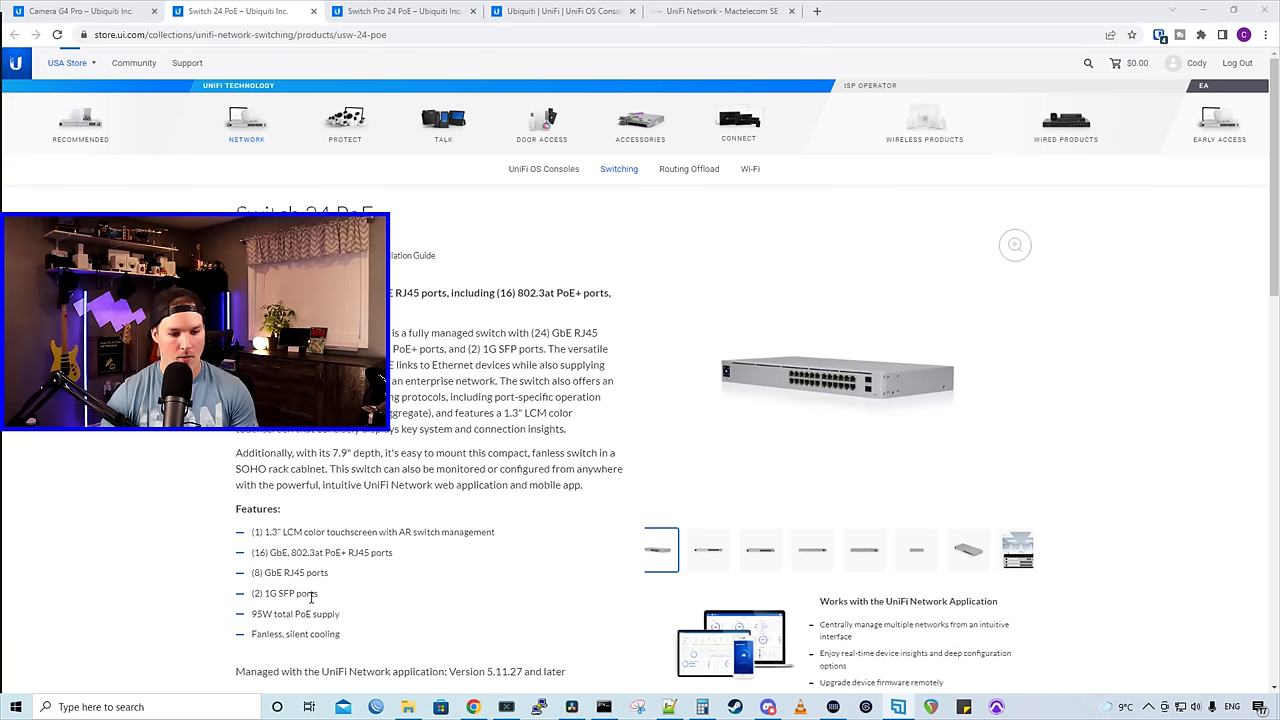
left_click_drag(253, 613, 340, 614)
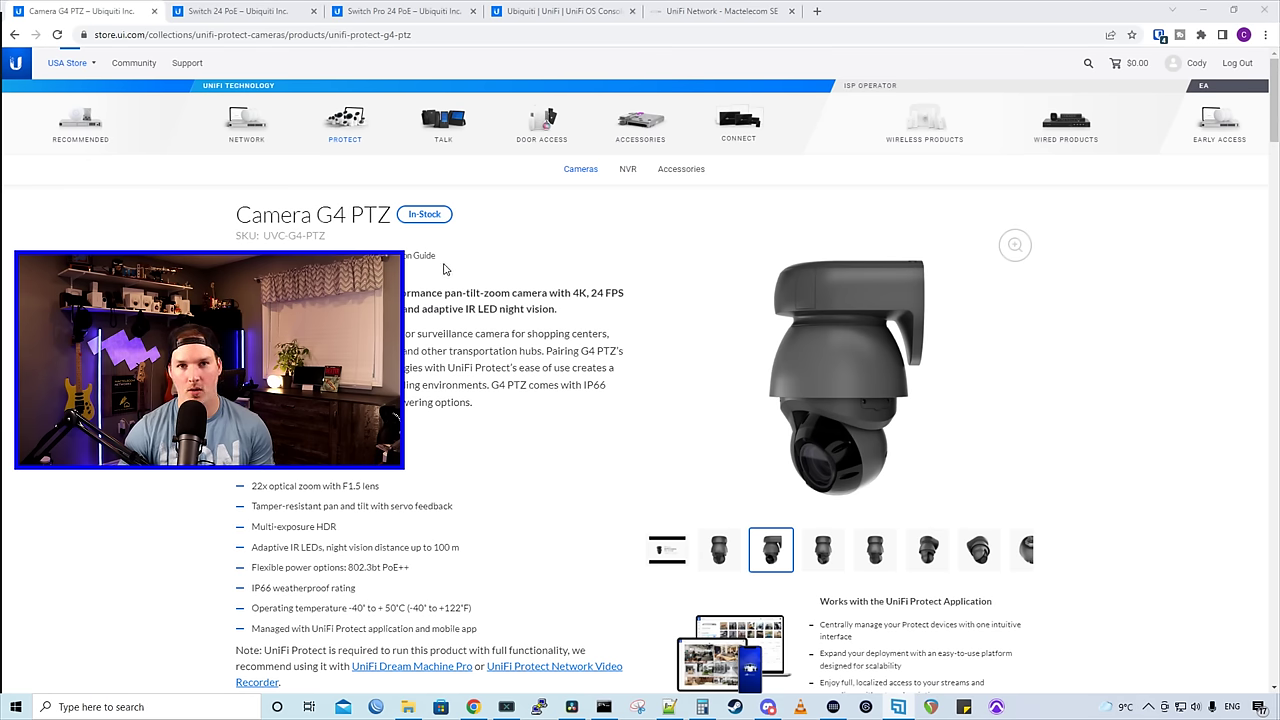
left_click(410, 8)
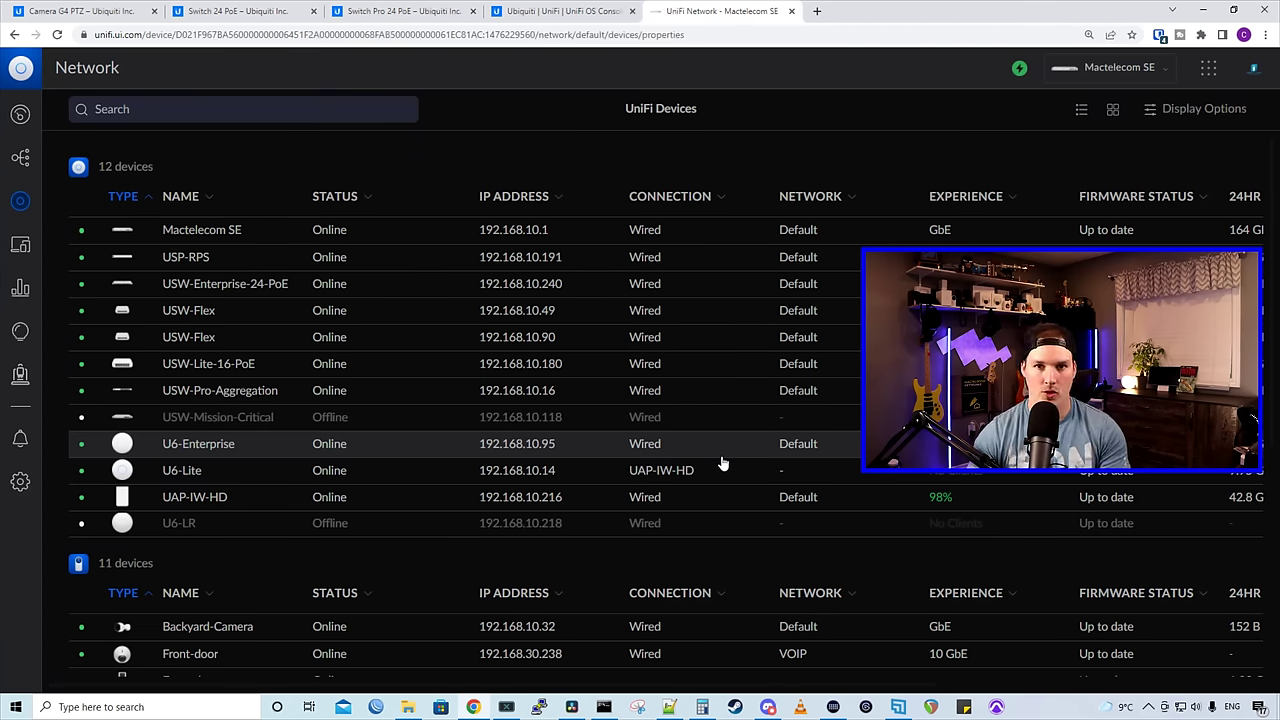
Create a network named Cameras with auto scaling off and host address 192.168.30.1
scroll(705, 482, "down", 2)
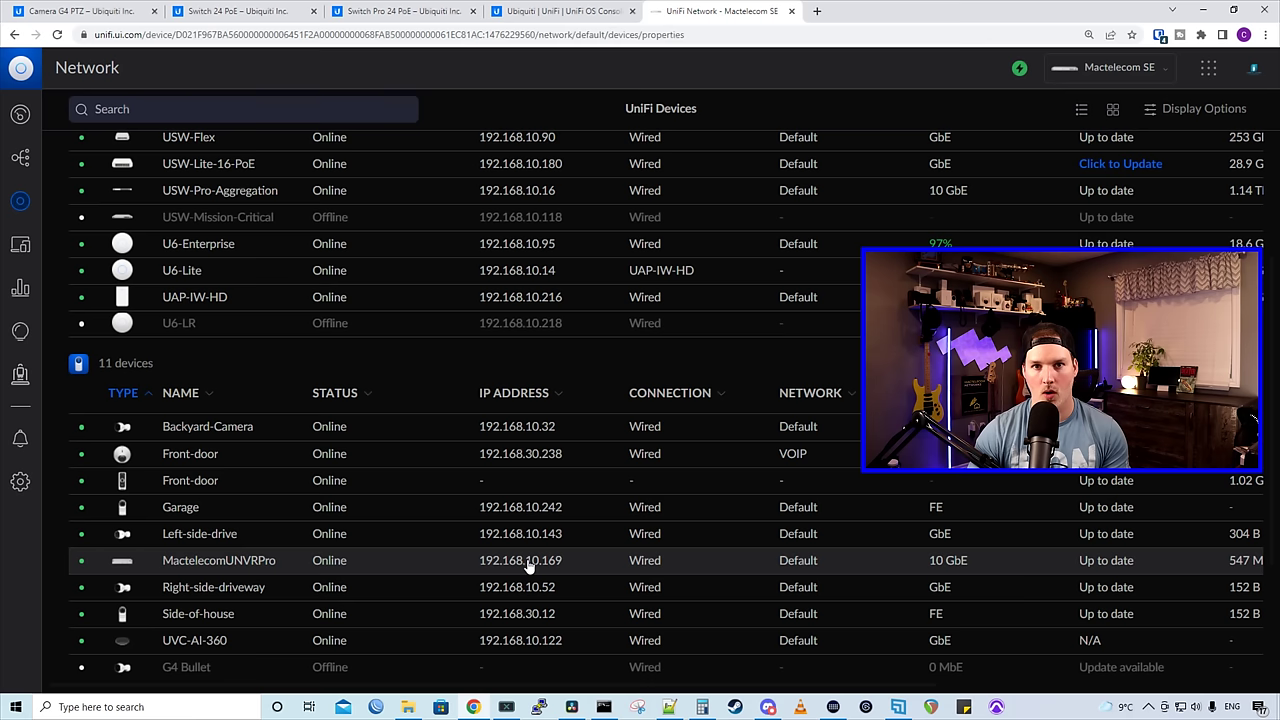
left_click(21, 485)
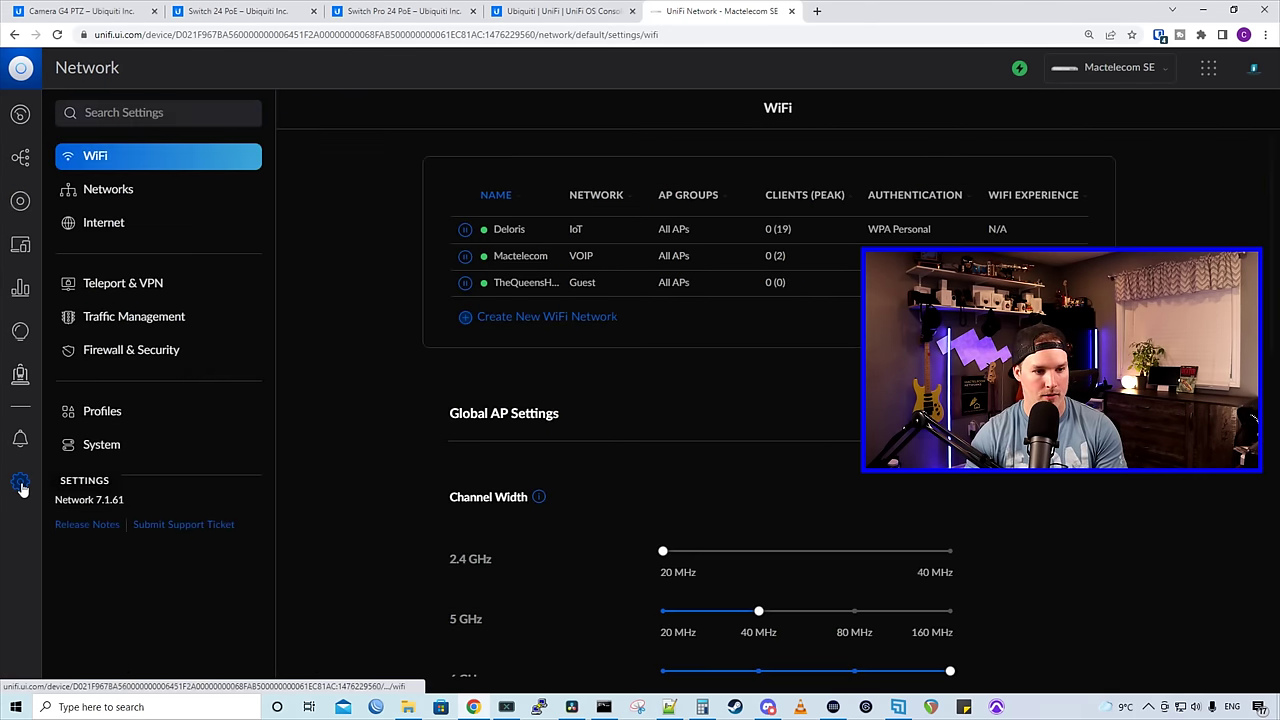
left_click(129, 195)
left_click(521, 398)
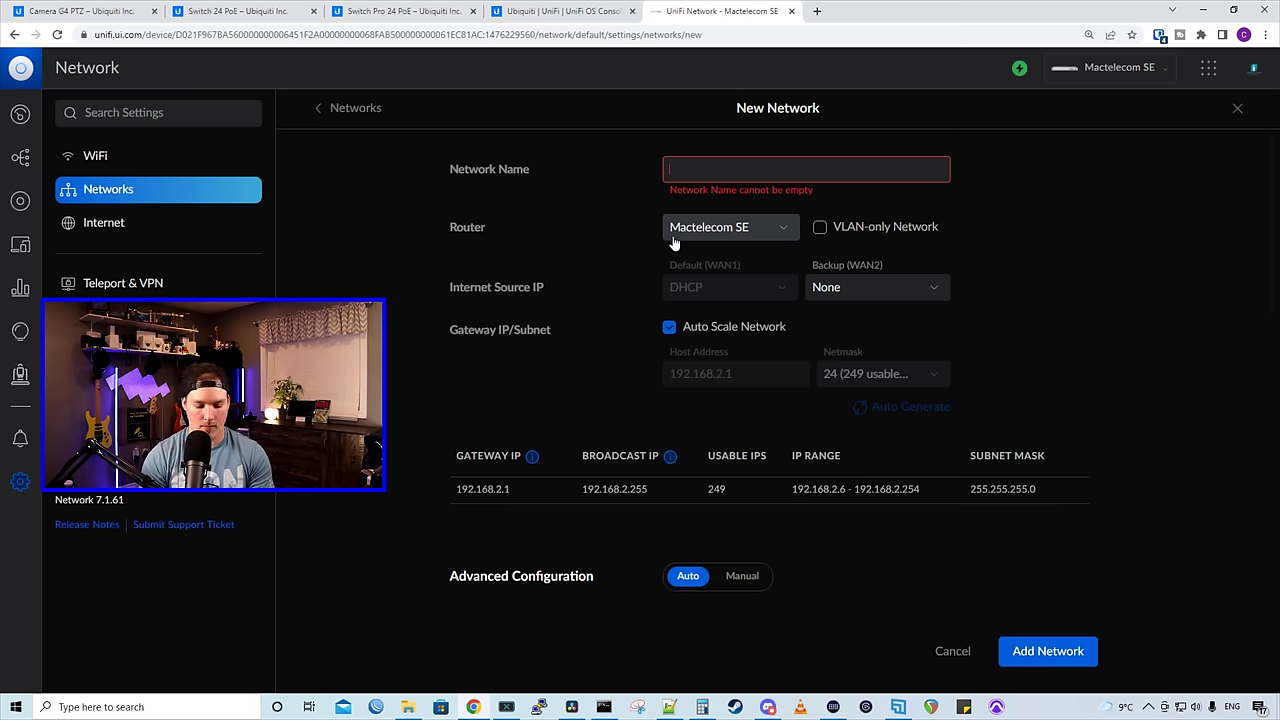
type("Cameras")
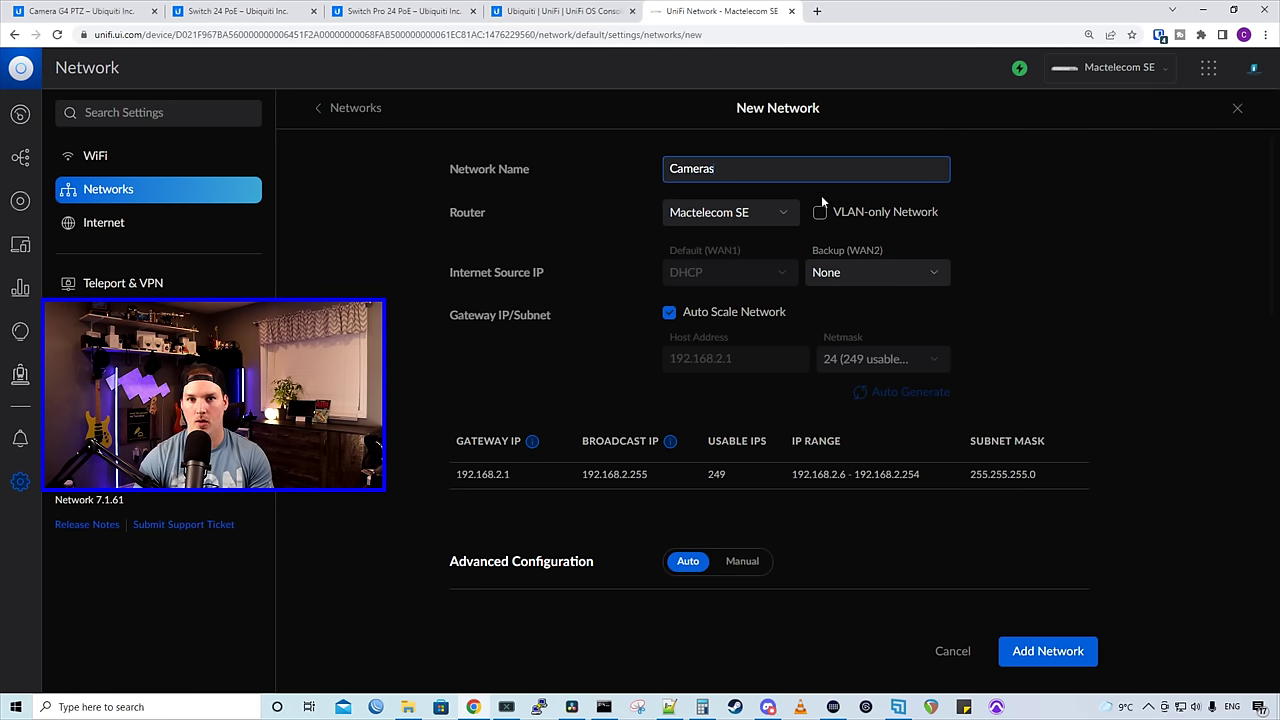
left_click(672, 317)
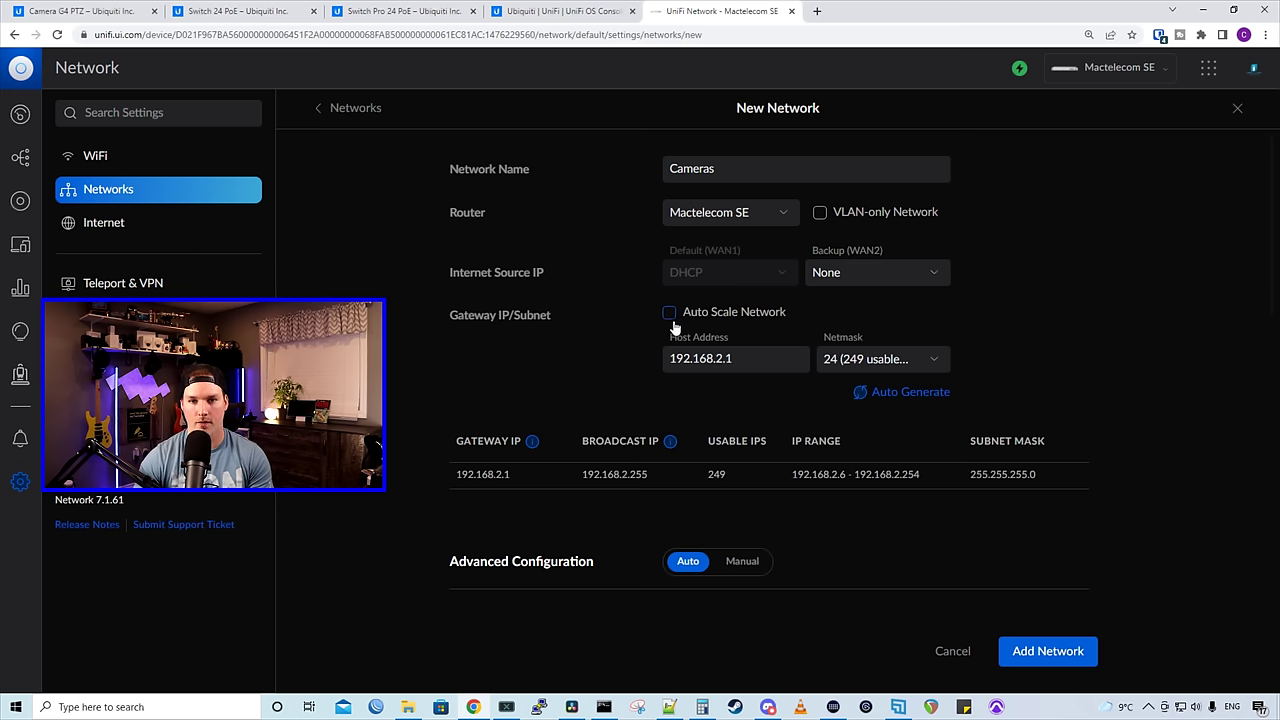
left_click(668, 360)
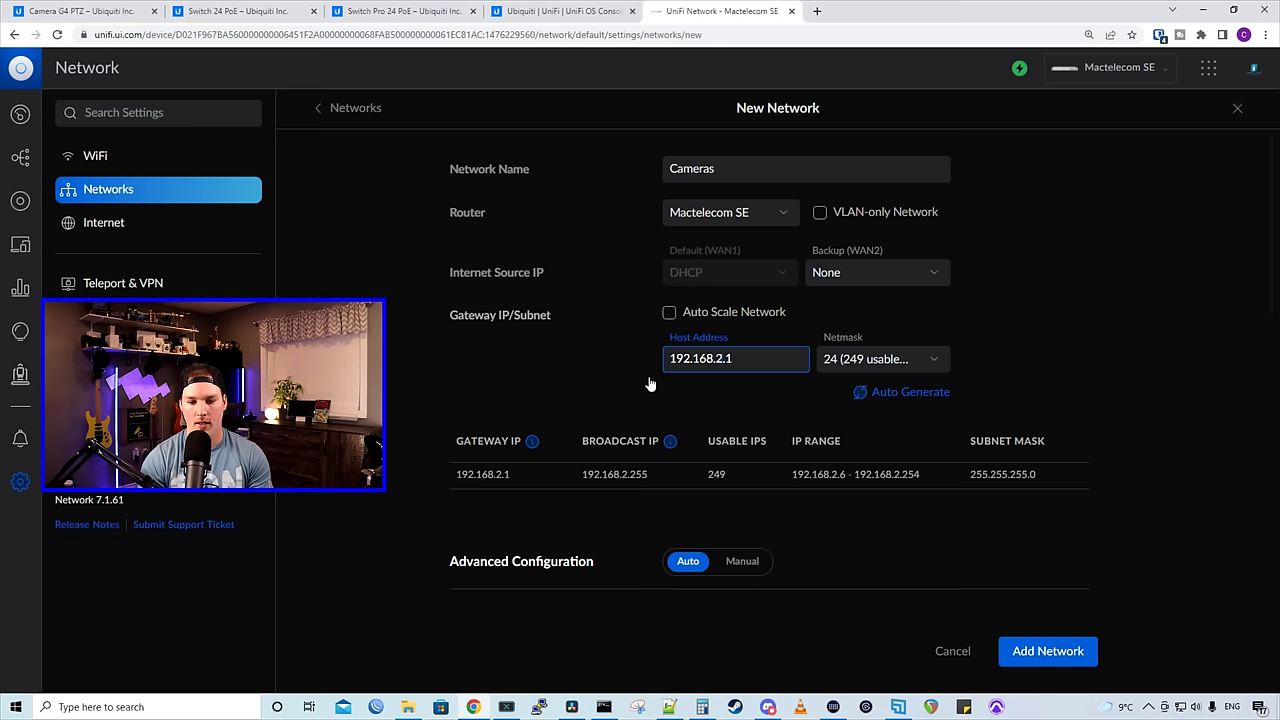
key("BackSpace")
type("30")
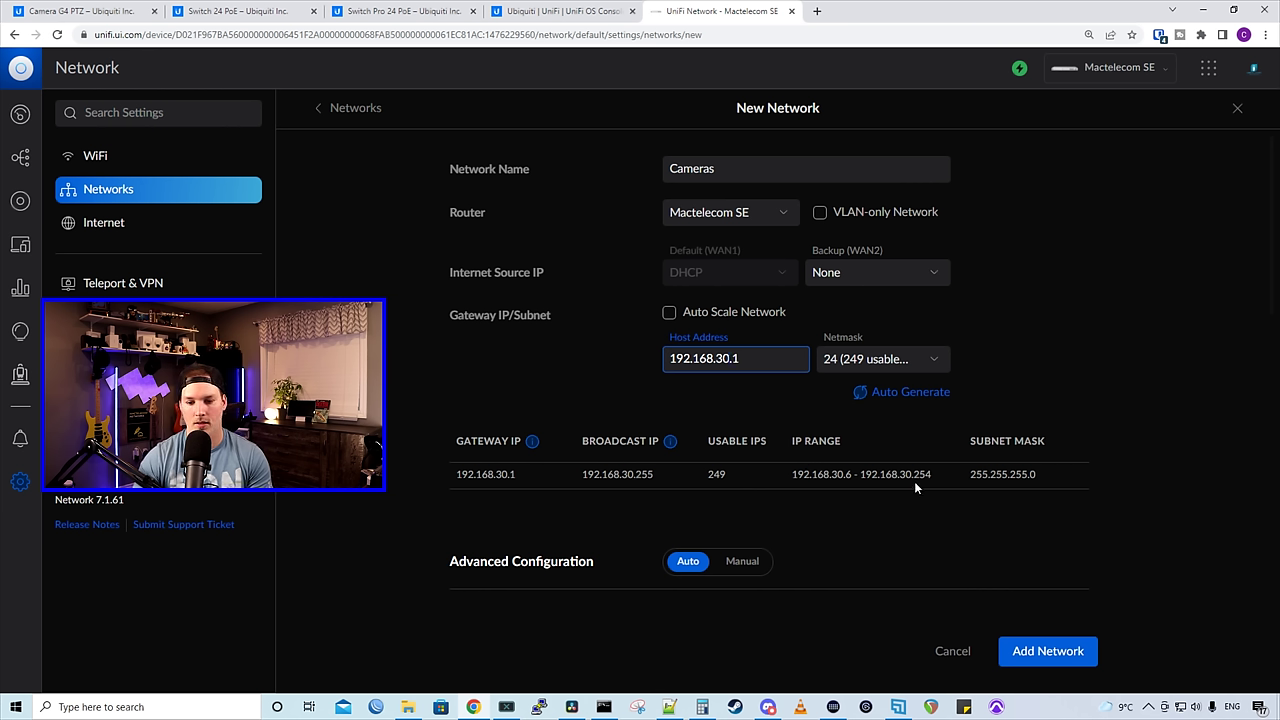
Save the Cameras network, then start a WiFi named Mactelecomcamera and paste its password
left_click(1083, 652)
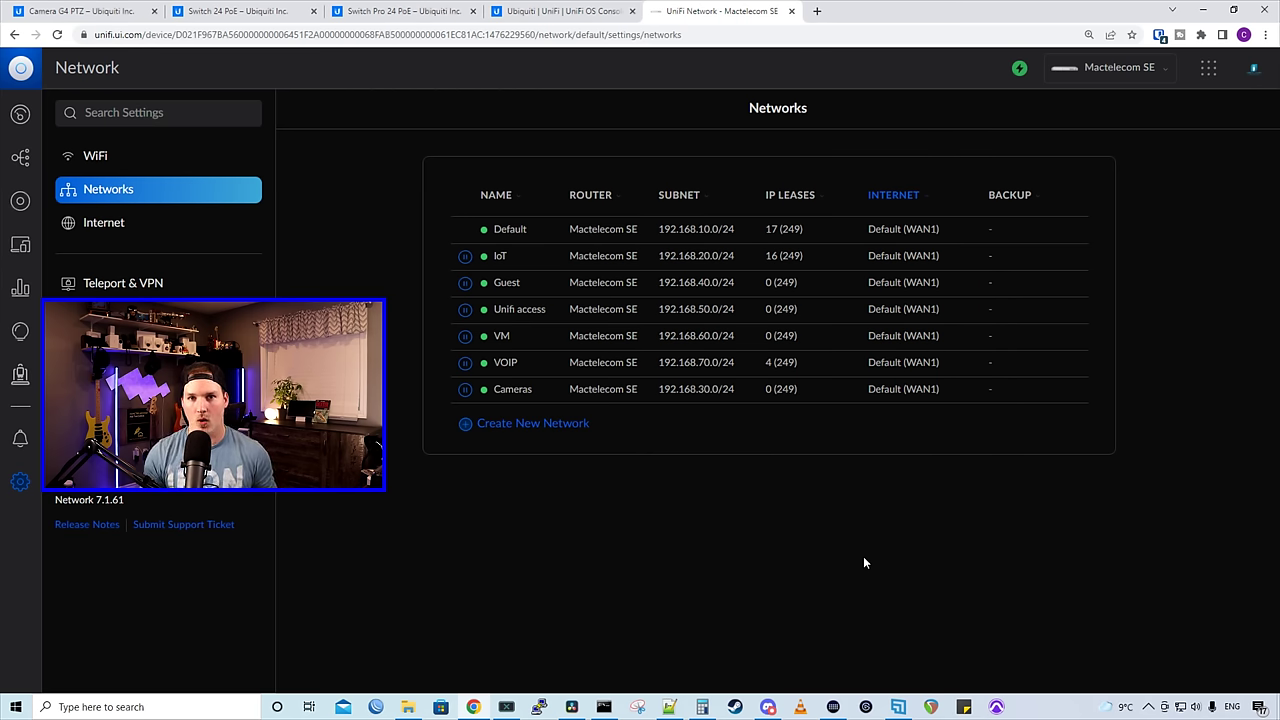
left_click(119, 153)
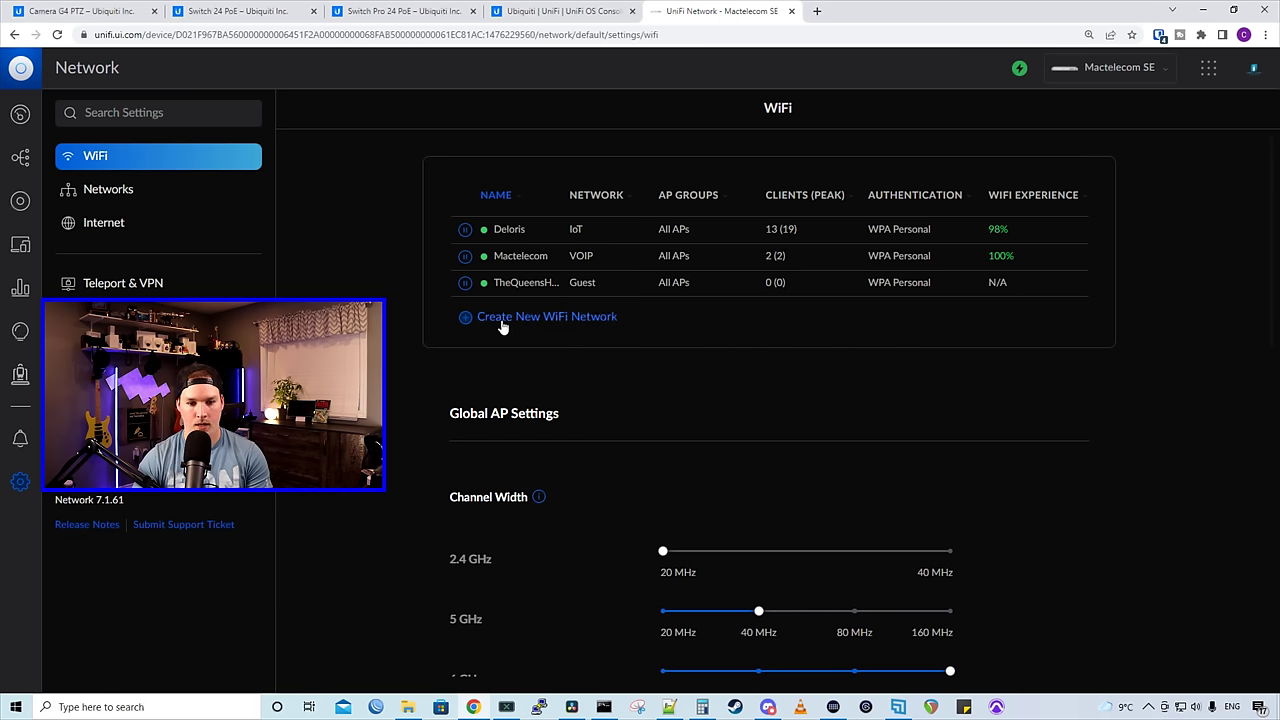
left_click(547, 318)
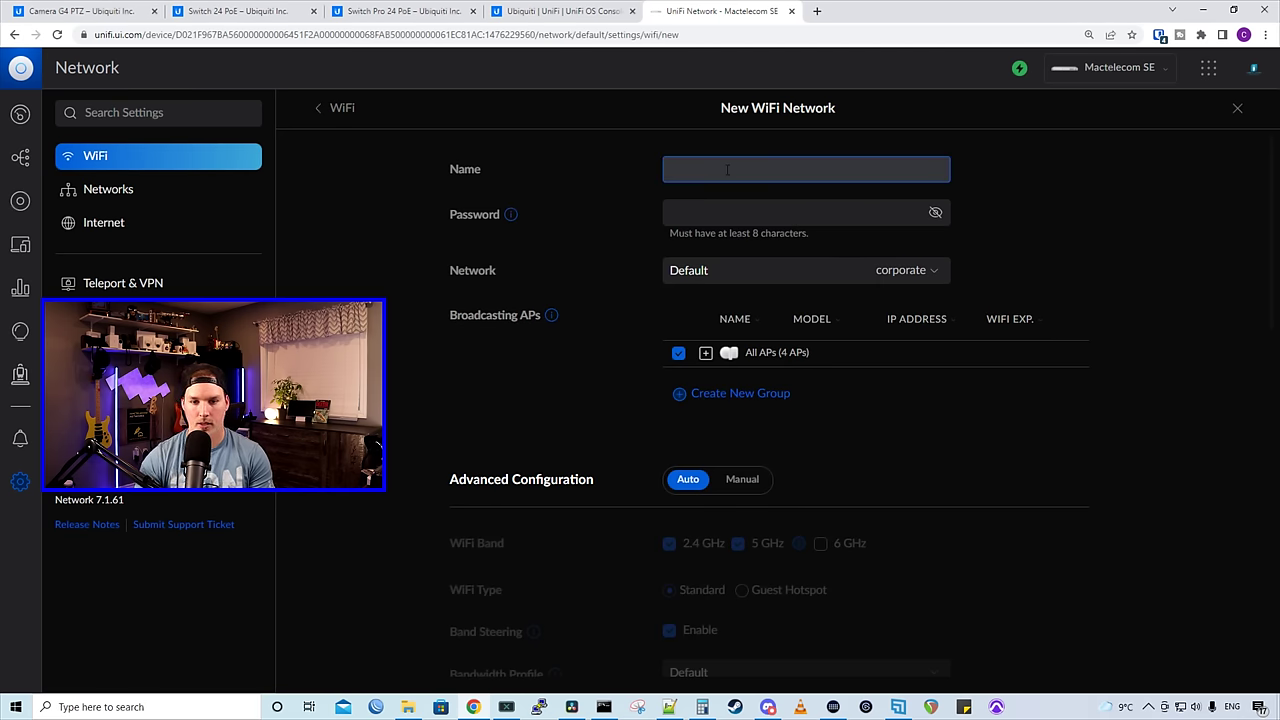
type("Mactelecomcamera")
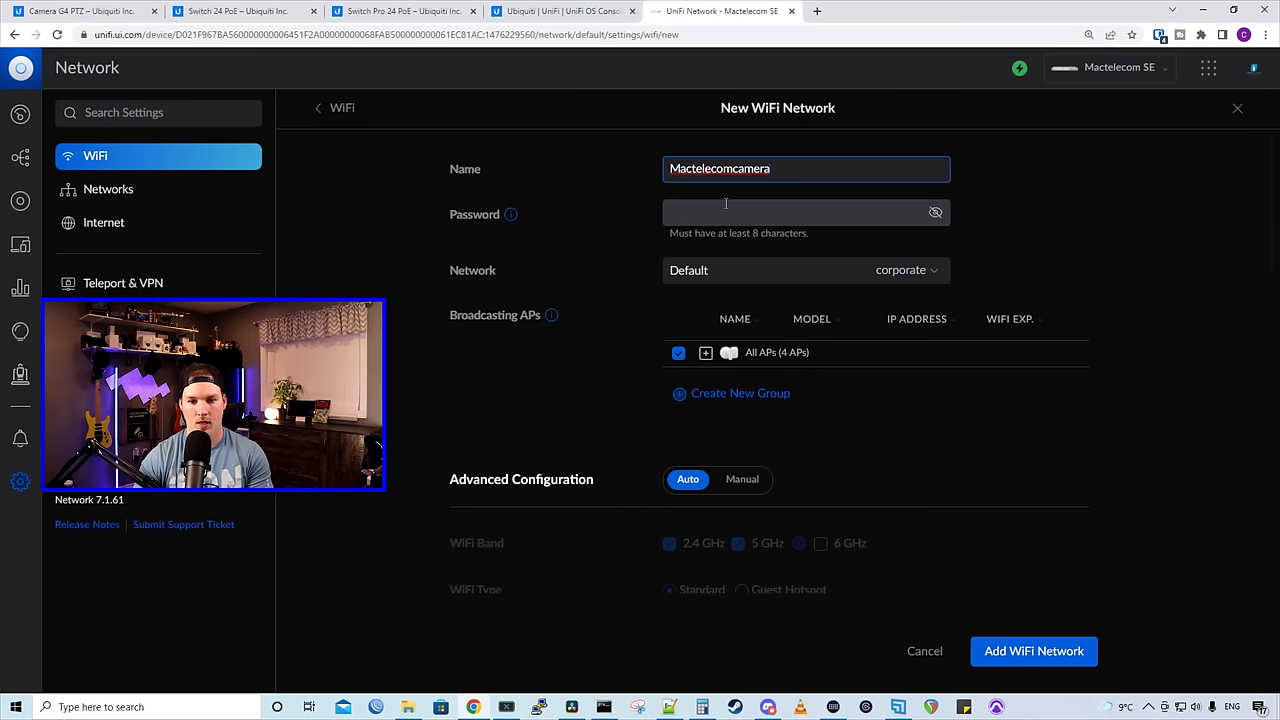
left_click(726, 204)
key("ctrl+v")
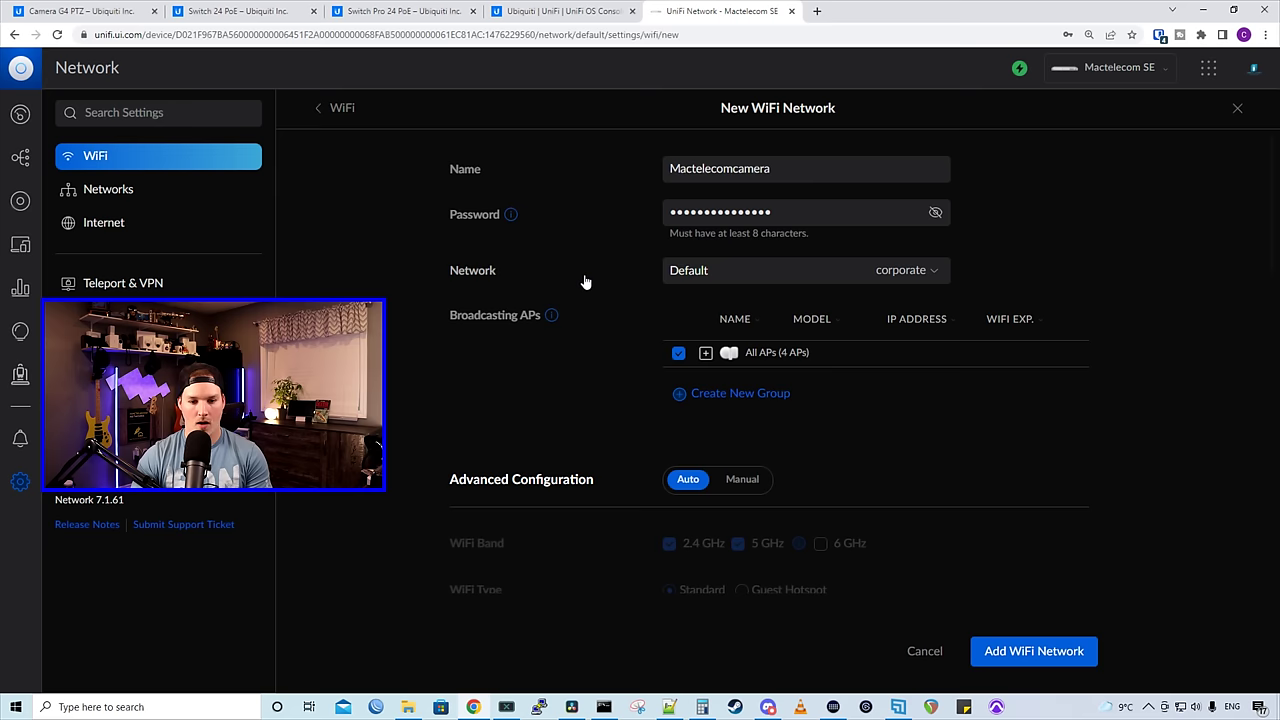
Attach the Mactelecomcamera WiFi to the Cameras network and add it
left_click(744, 280)
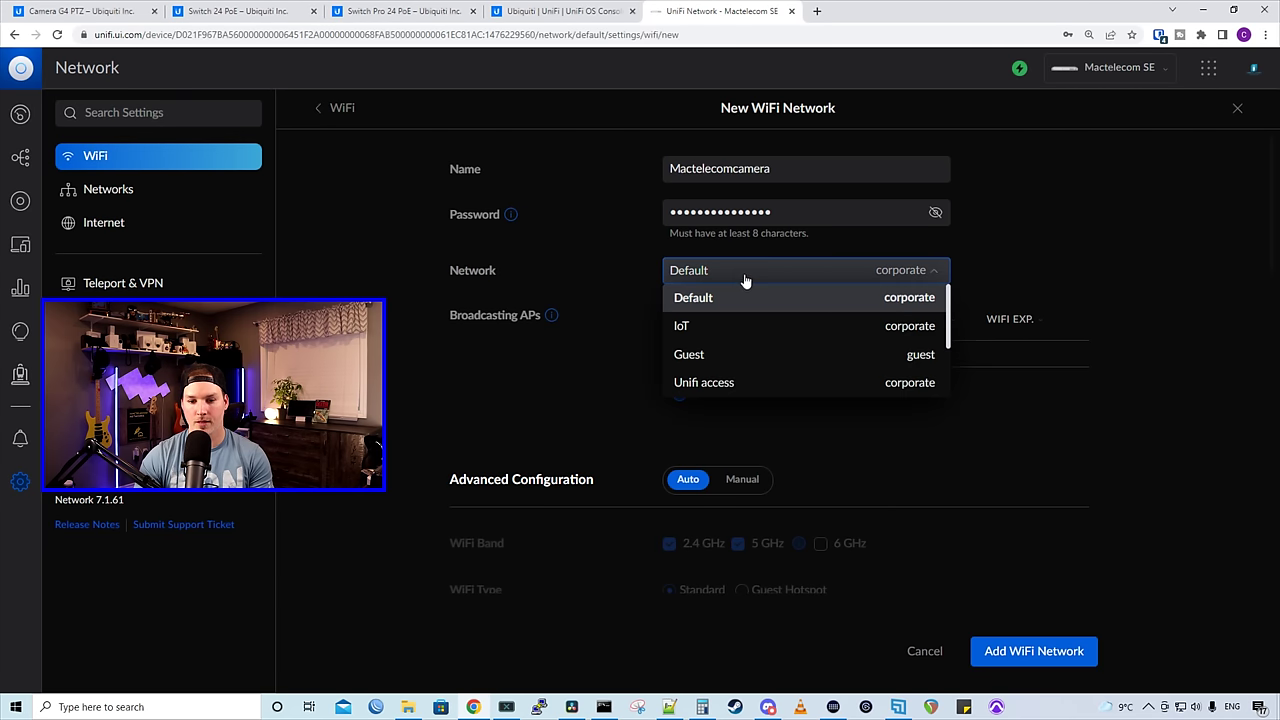
scroll(716, 360, "down", 1)
scroll(720, 365, "down", 1)
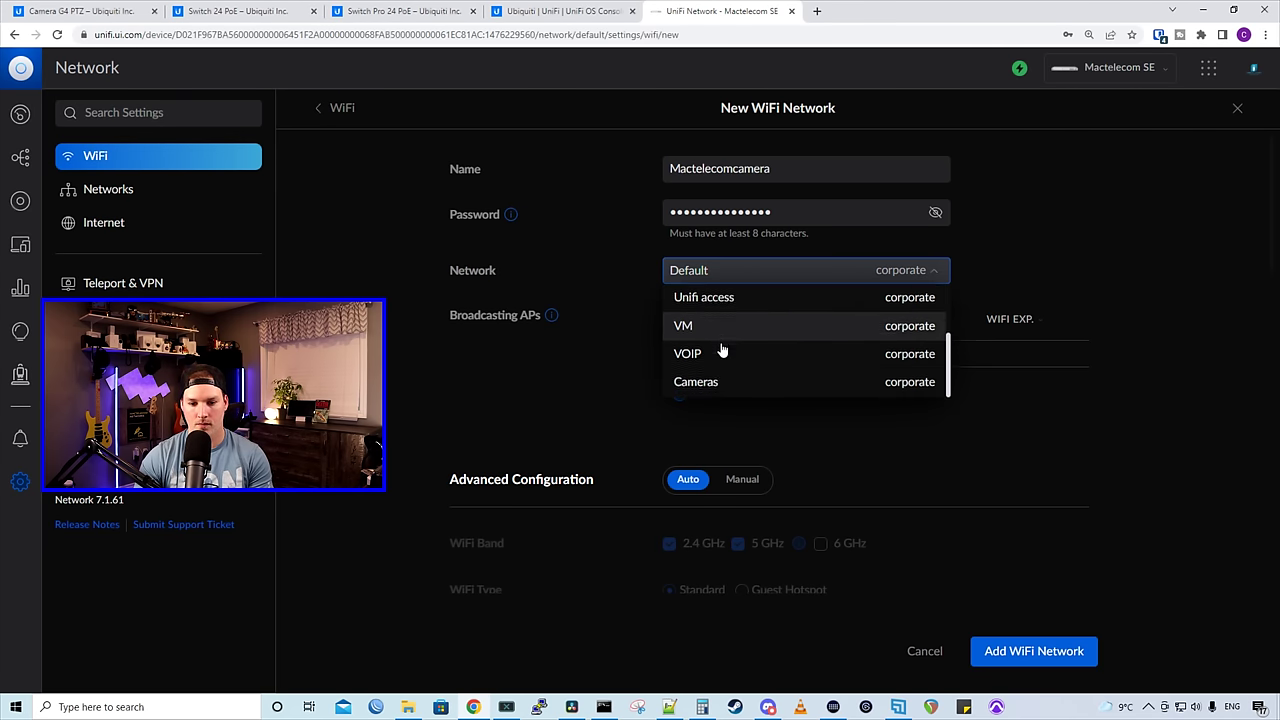
scroll(720, 350, "up", 2)
scroll(720, 374, "down", 2)
left_click(722, 384)
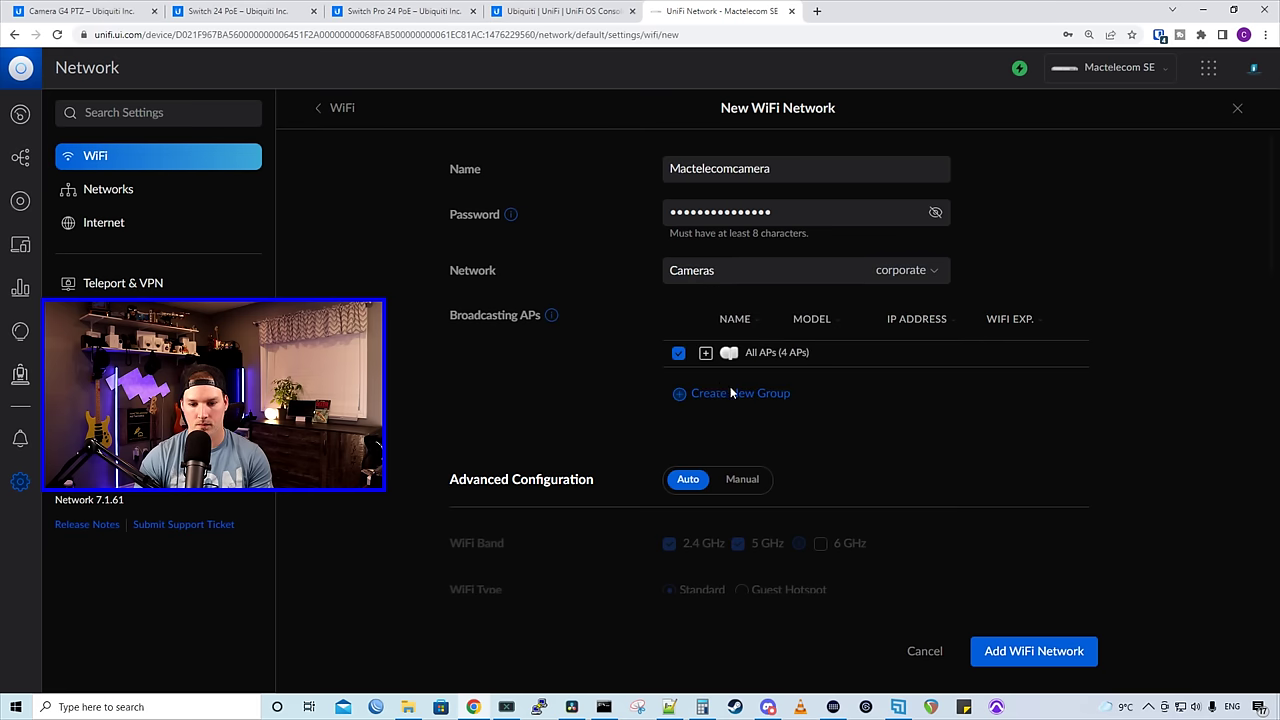
left_click(1034, 651)
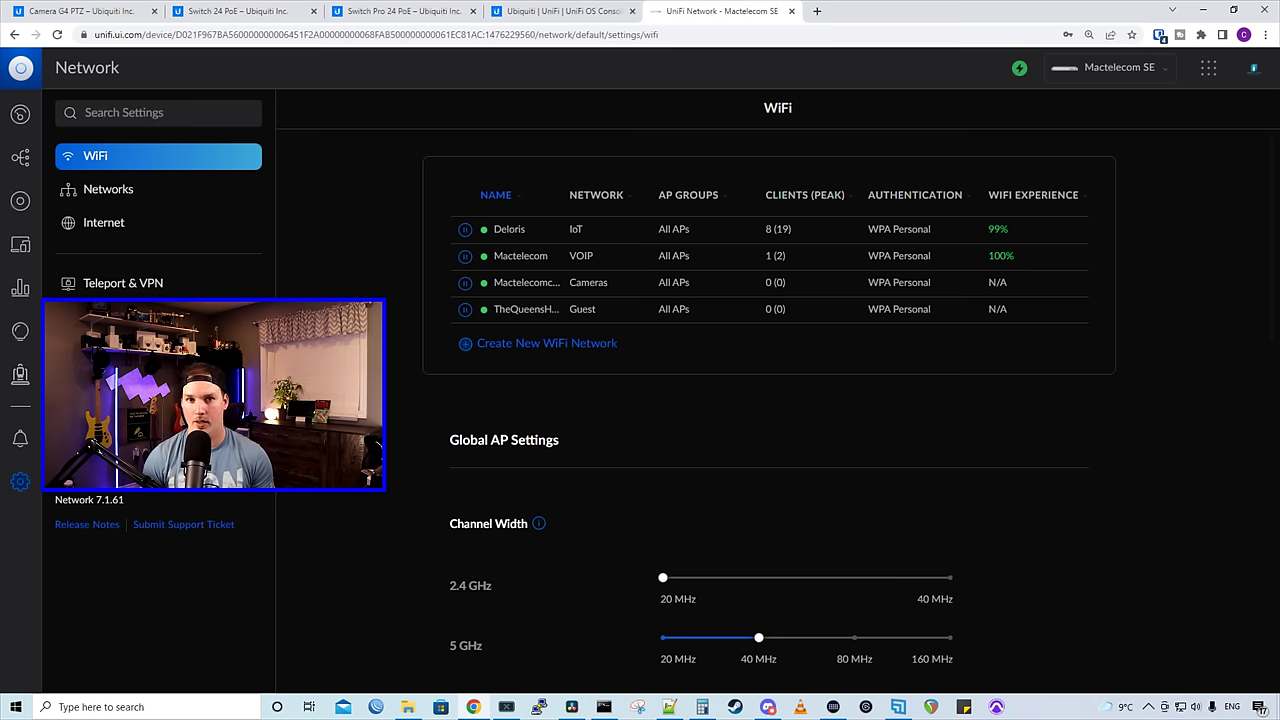
Put USW-Flex port 2, the Right-side-driveway camera's uplink, on the Cameras profile, then start a port power cycle
left_click(33, 214)
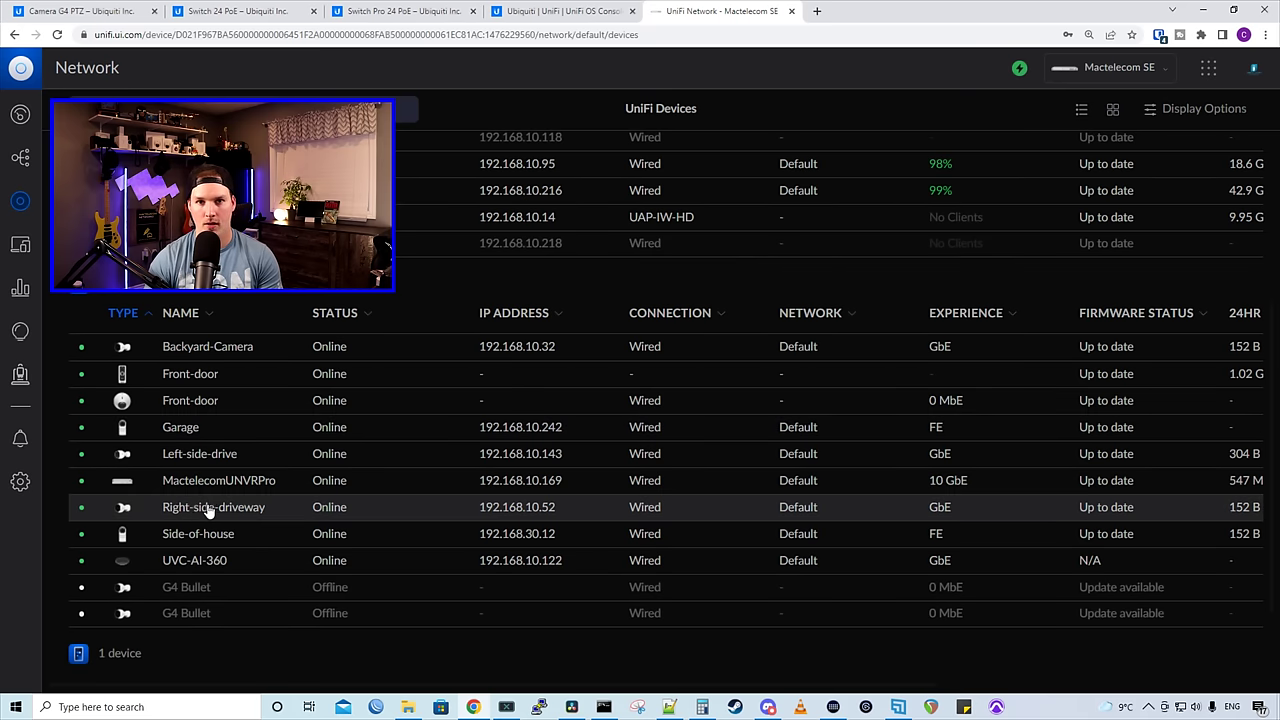
left_click(214, 514)
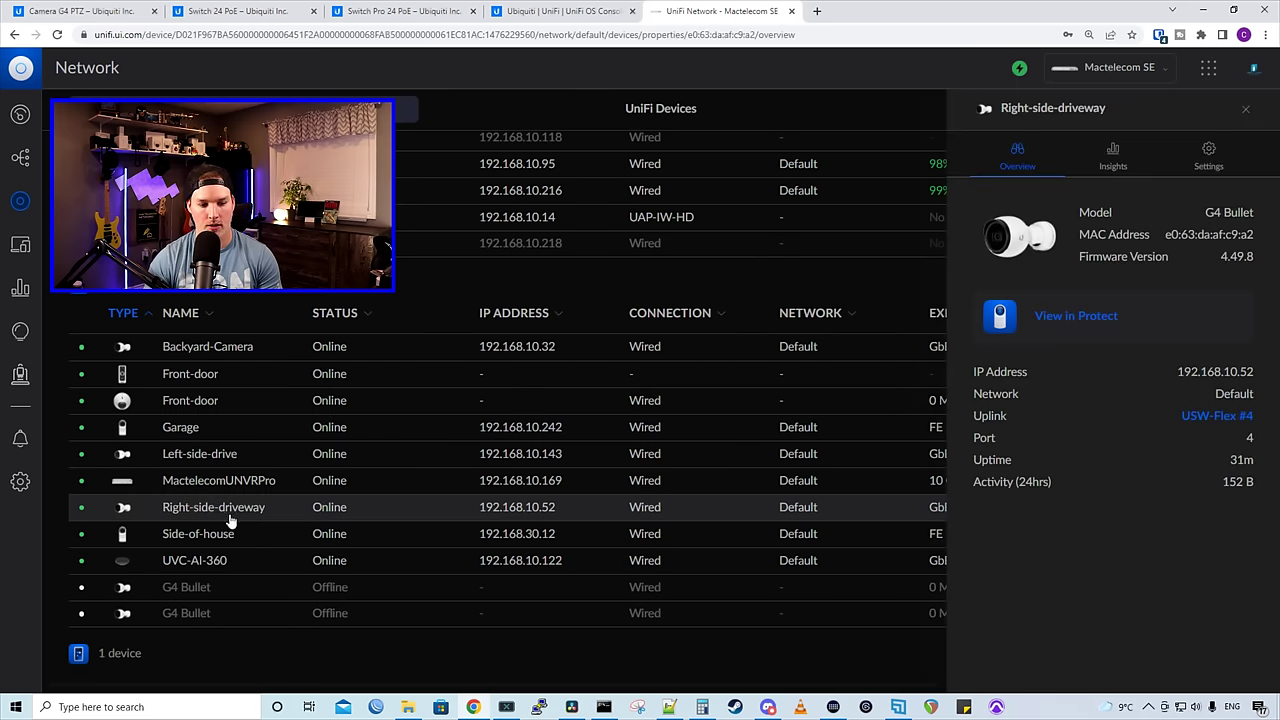
left_click(1222, 422)
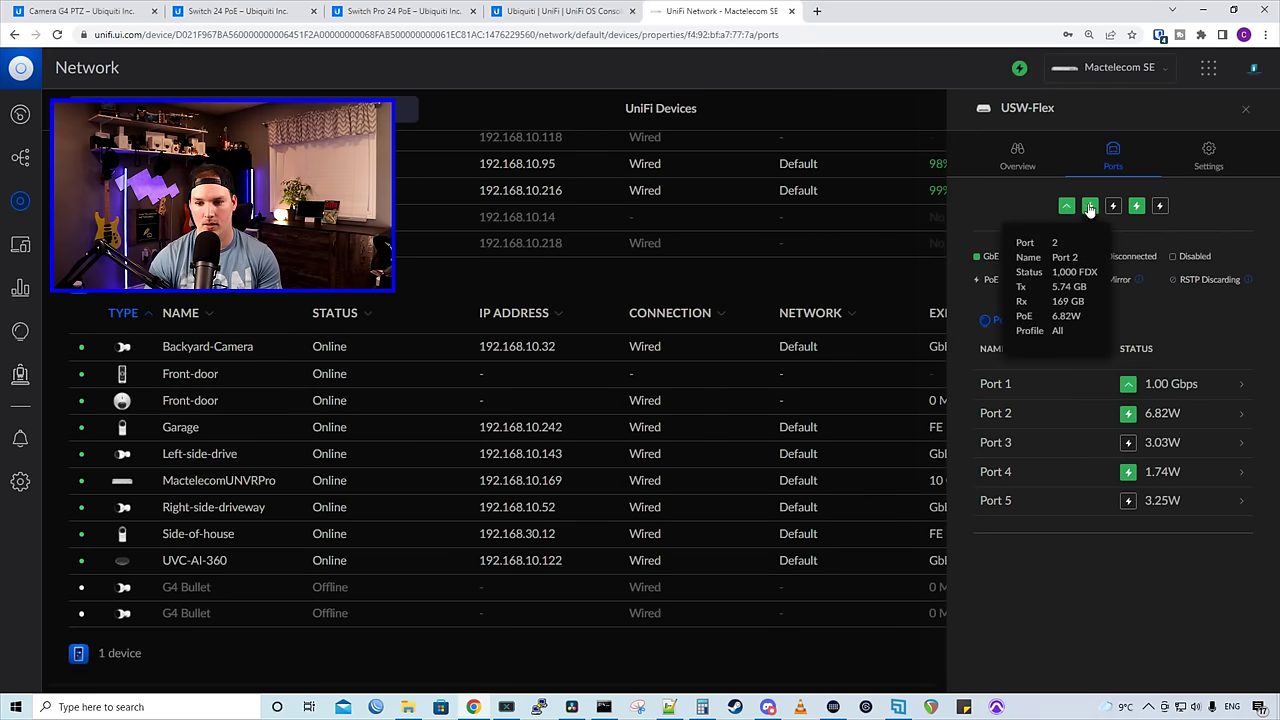
left_click(1090, 208)
left_click(1075, 331)
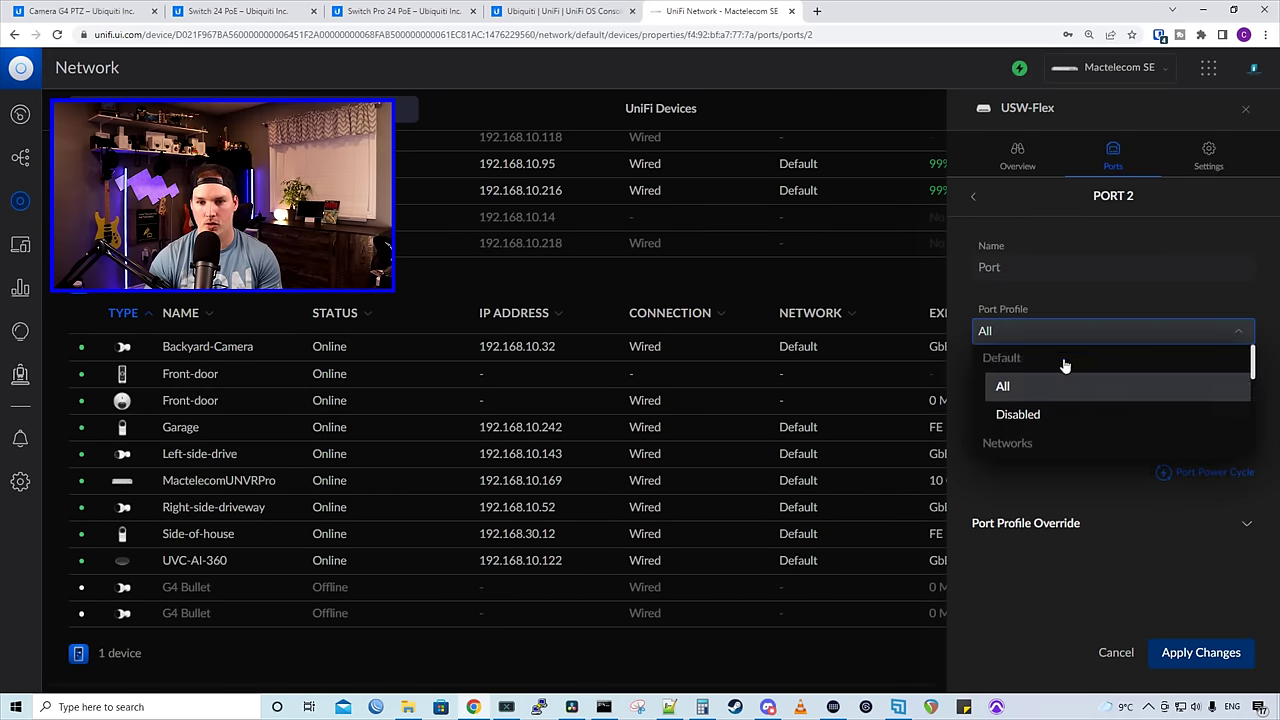
scroll(1063, 370, "down", 3)
left_click(1011, 447)
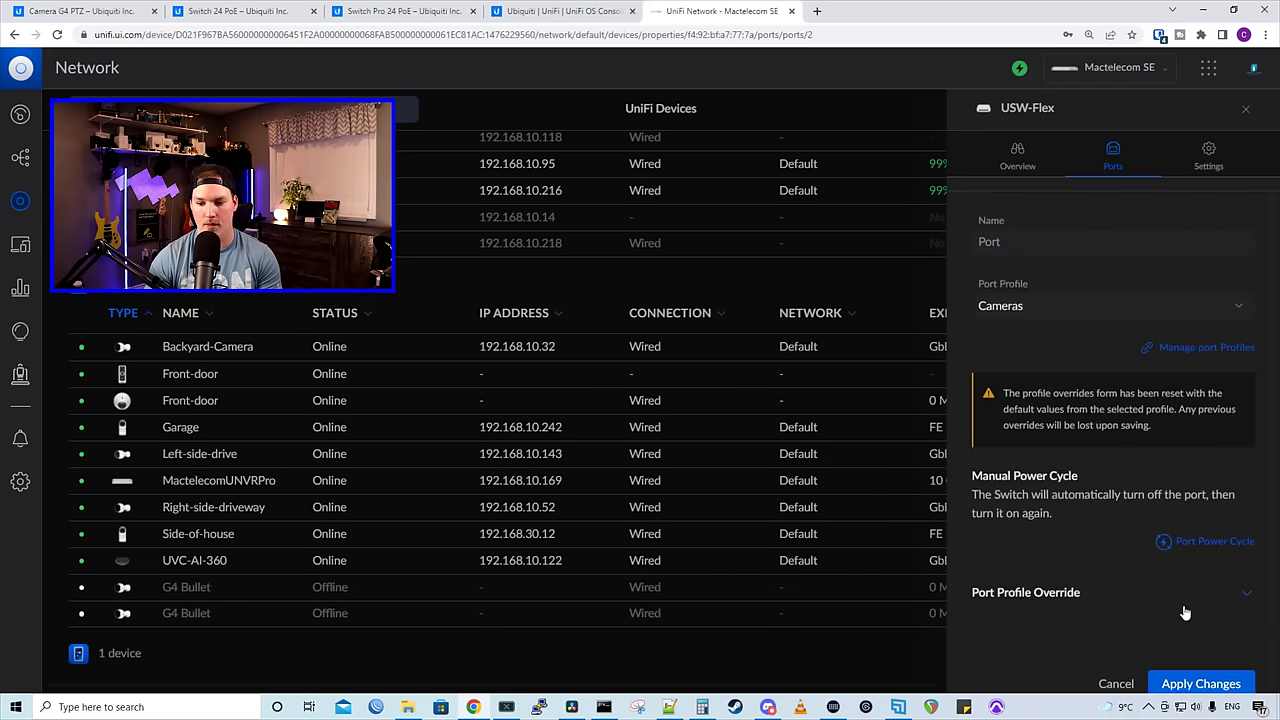
left_click(1198, 655)
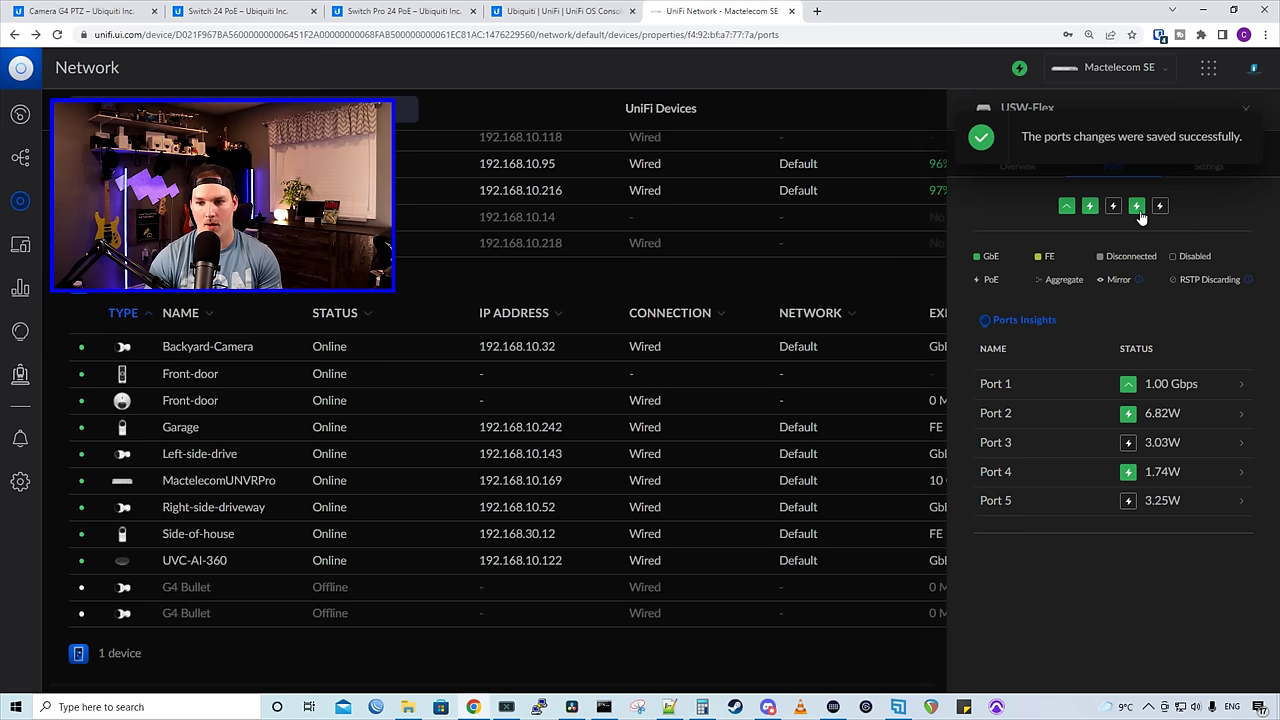
left_click(1138, 208)
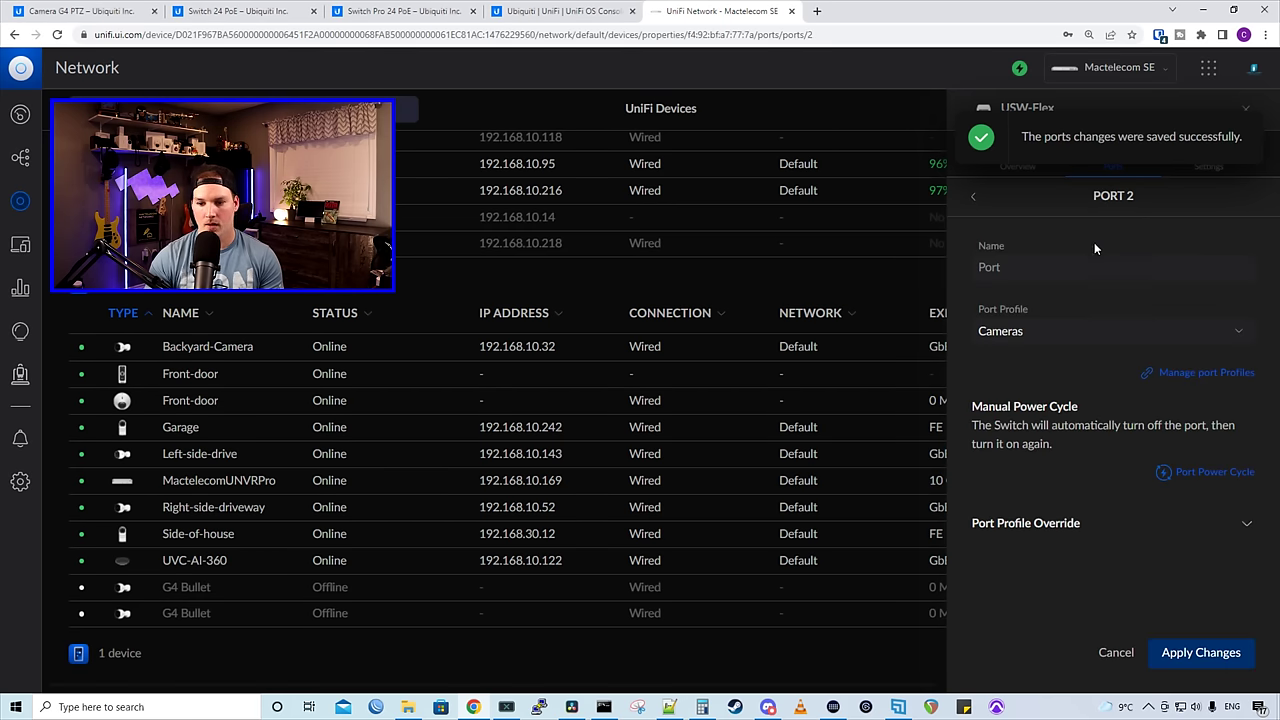
left_click(1192, 476)
Confirm the power cycle and open the port list of MactelecomUNVRPro's USW-Pro-Aggregation uplink
left_click(763, 405)
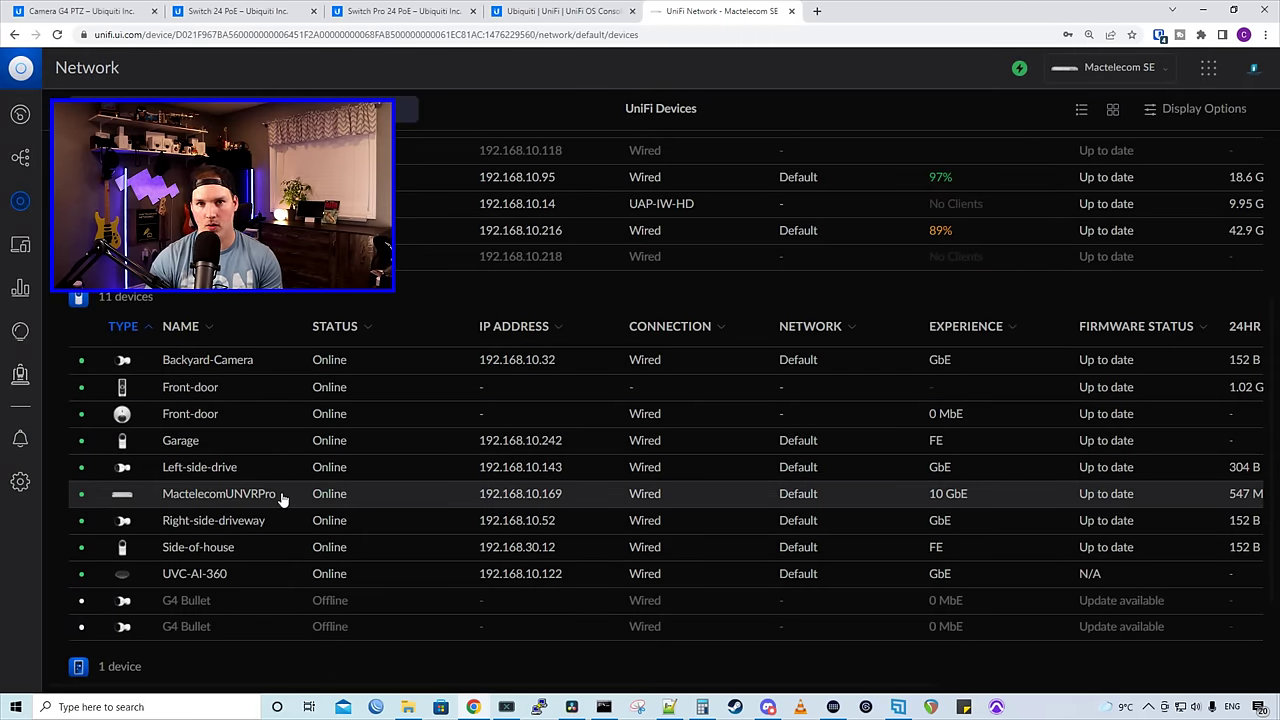
left_click(283, 499)
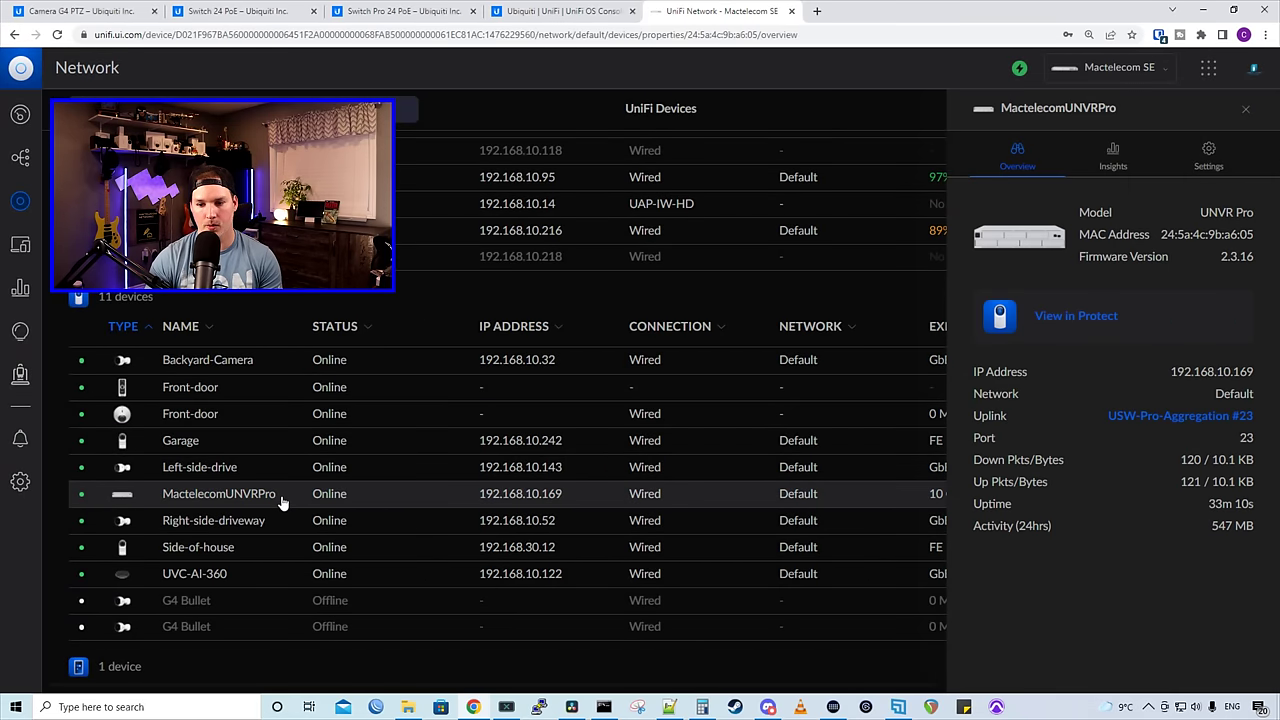
left_click(1145, 418)
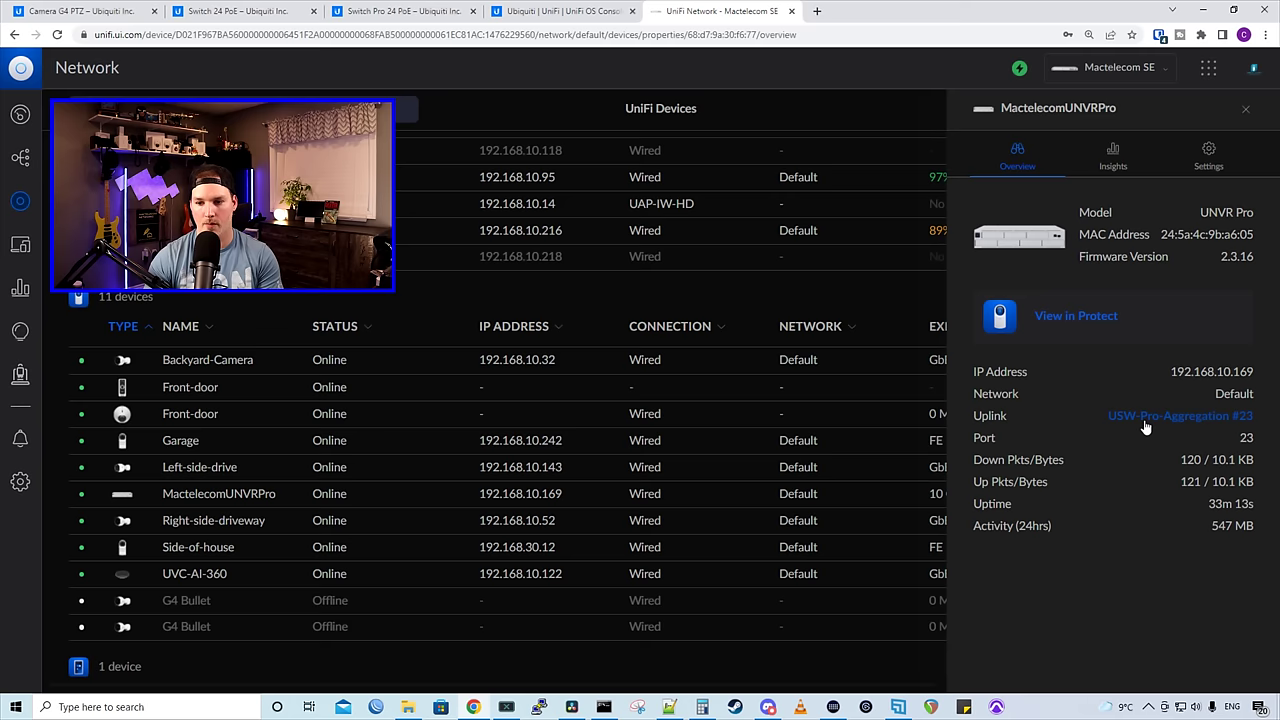
left_click(1115, 160)
scroll(1163, 475, "down", 5)
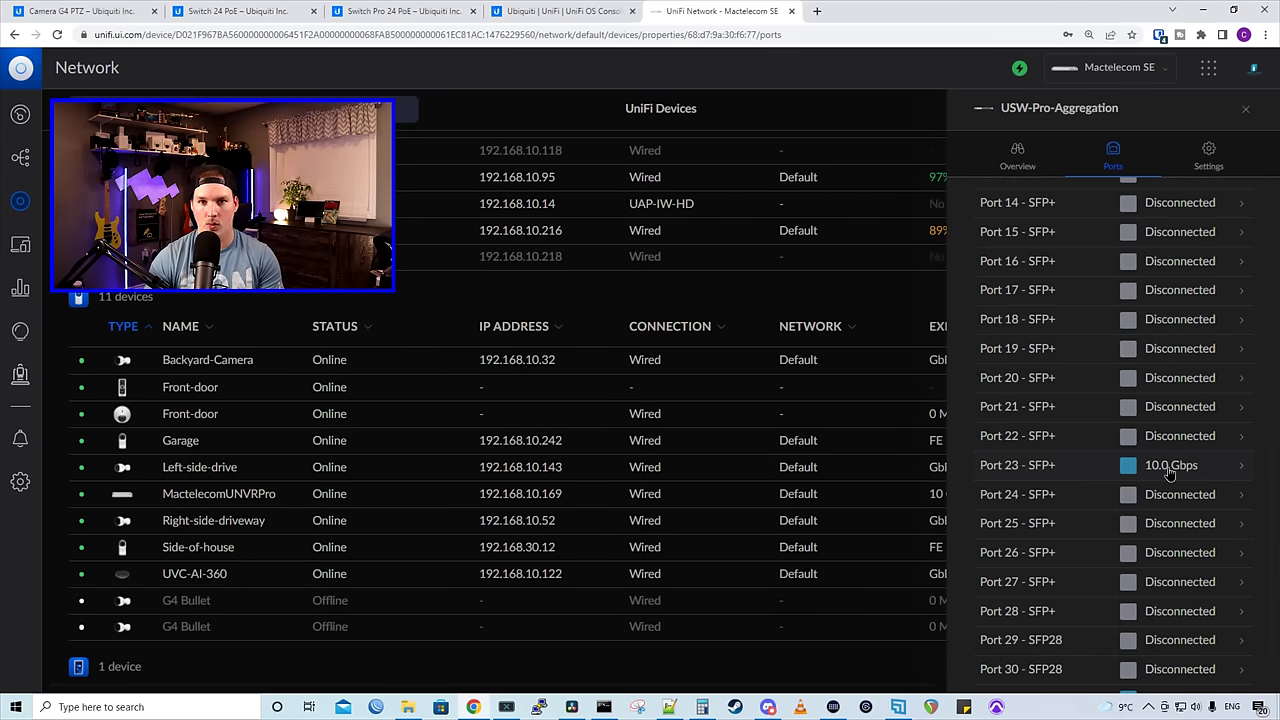
Set port 23 to the Cameras profile, name it UNVR, and apply
left_click(1163, 470)
left_click(1057, 341)
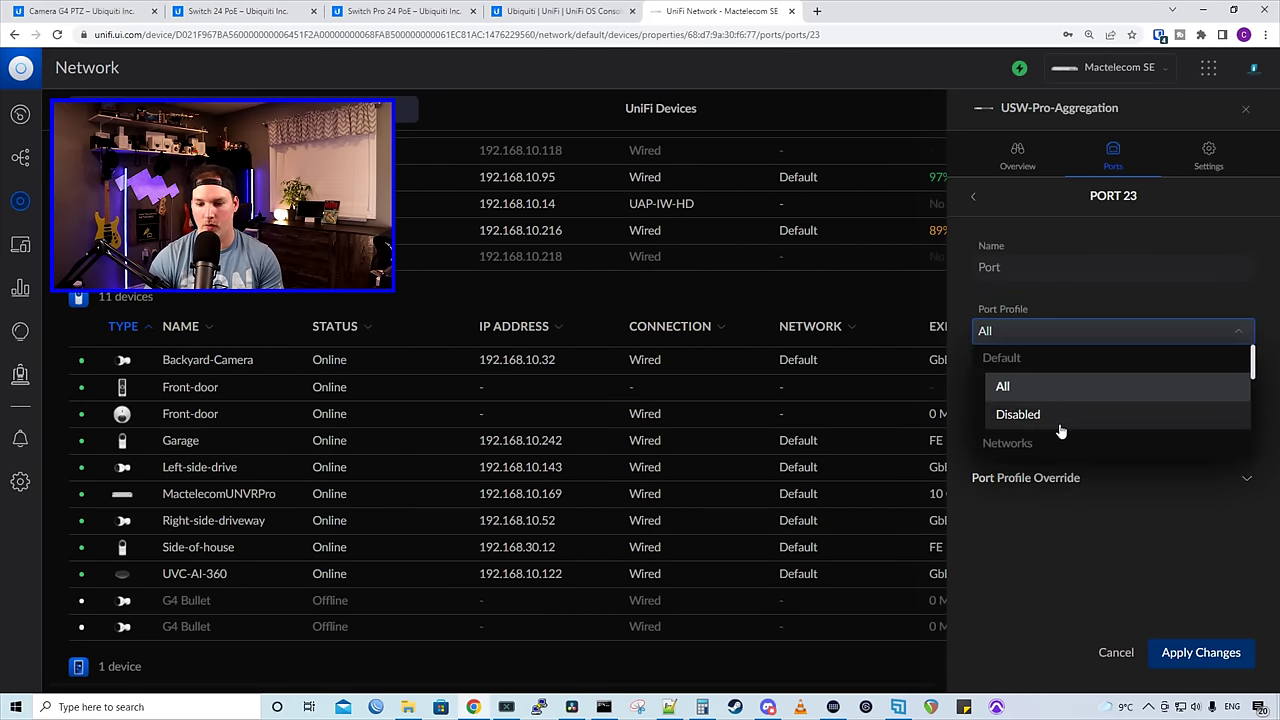
scroll(1055, 425, "down", 3)
left_click(1040, 386)
left_click(1024, 273)
type("UNVR")
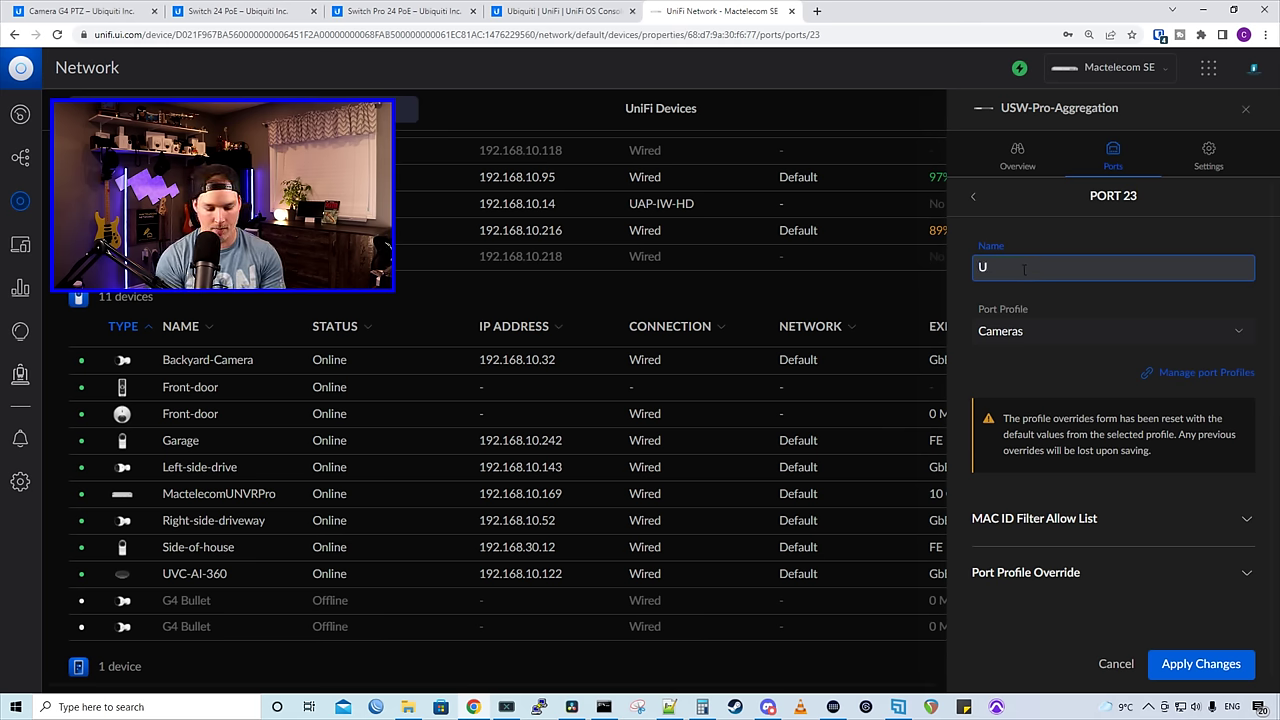
left_click(1198, 664)
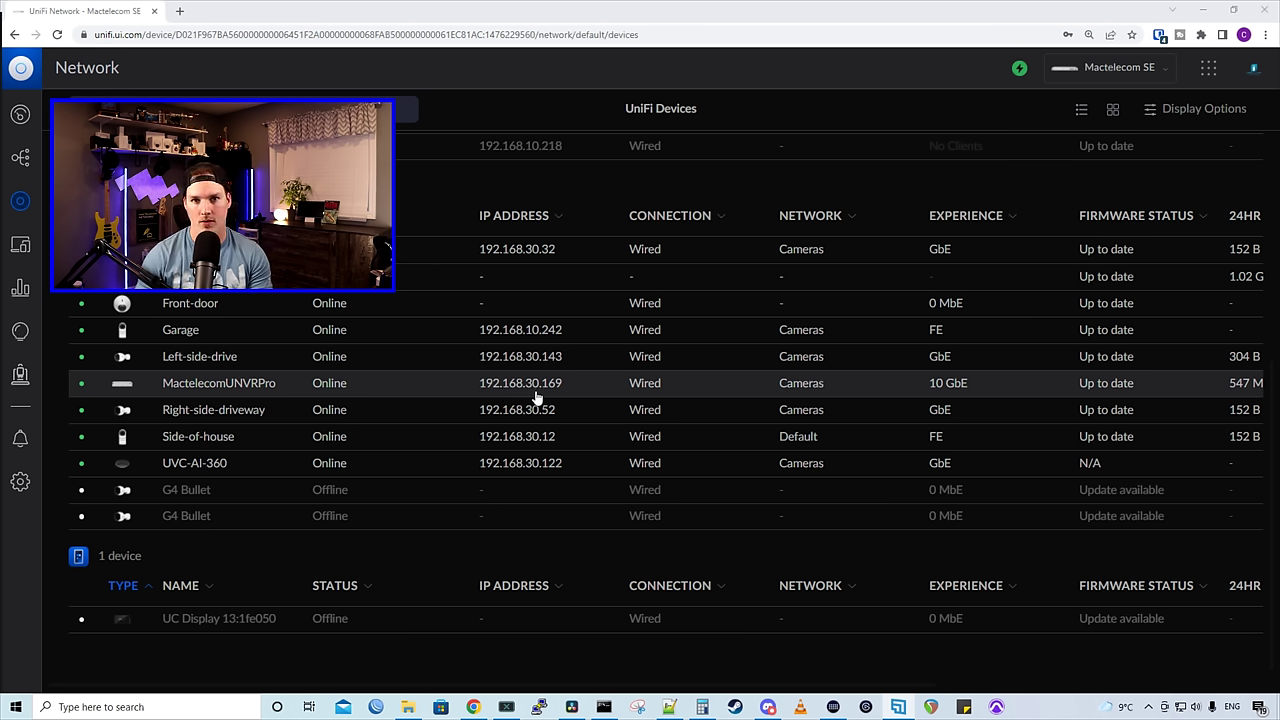
Fix the MactelecomUNVRPro's IP at 192.168.30.169 and open a new browser tab
left_click(416, 390)
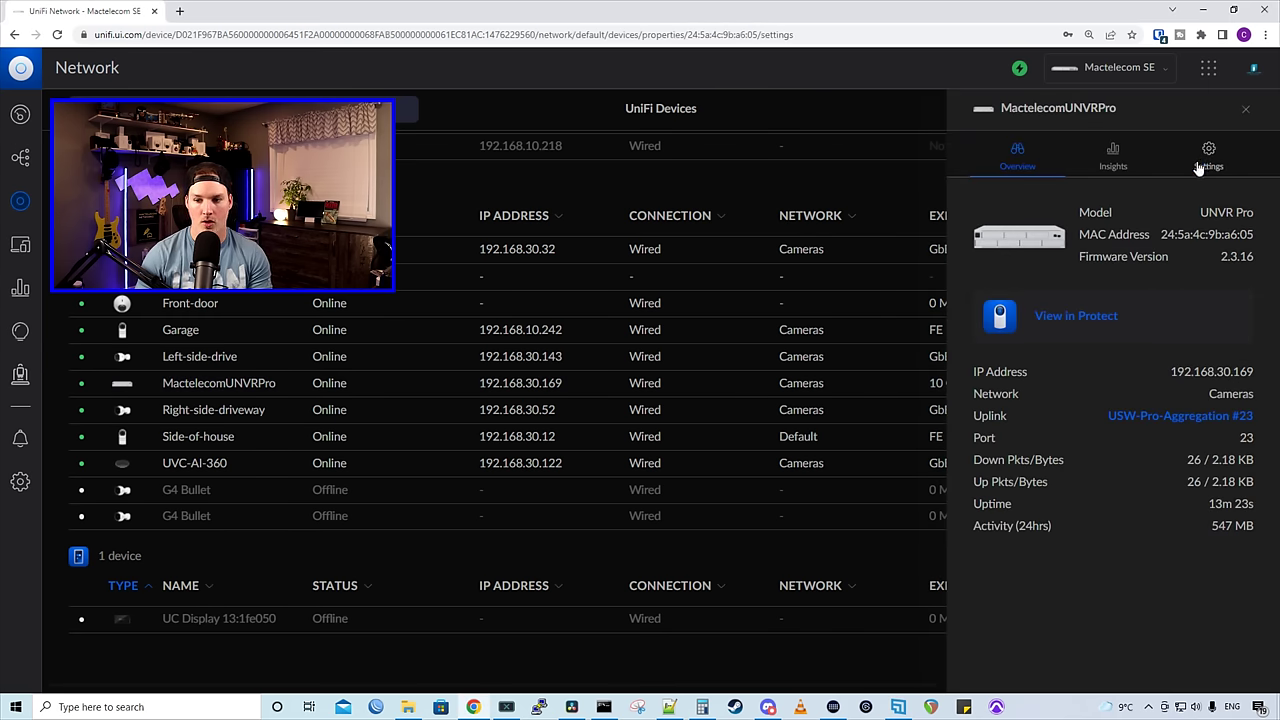
left_click(1208, 157)
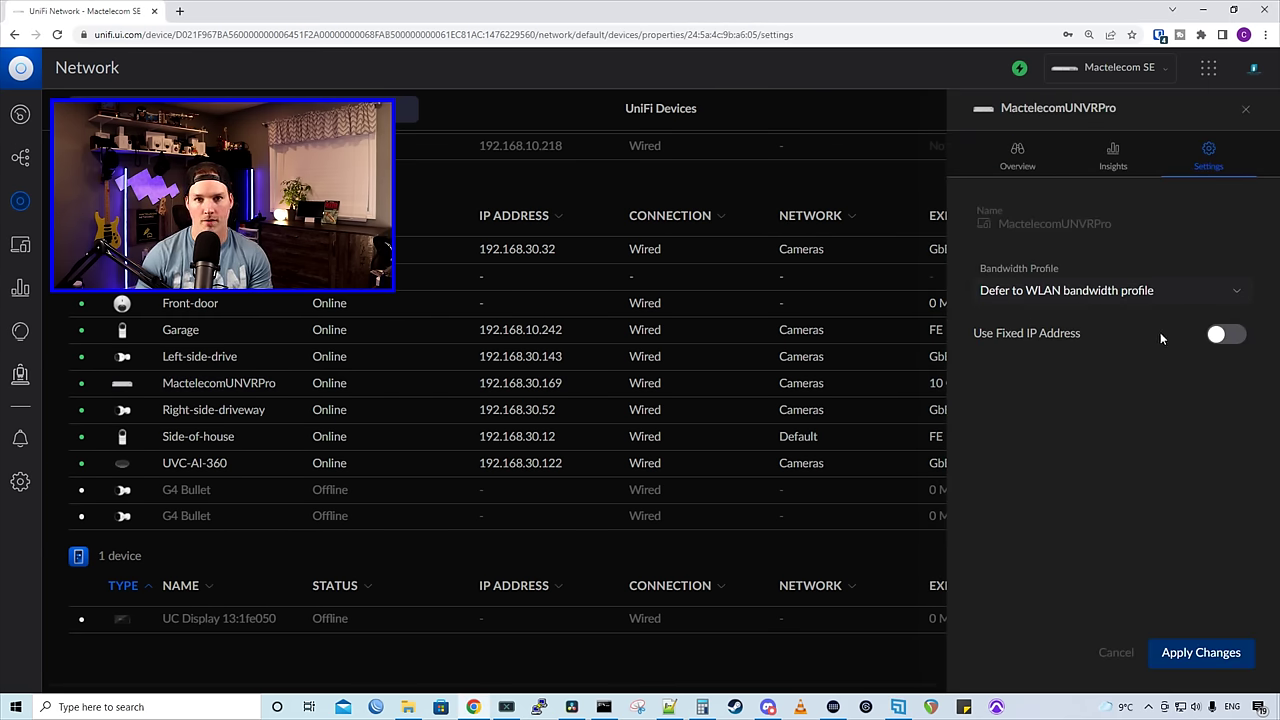
left_click(1224, 335)
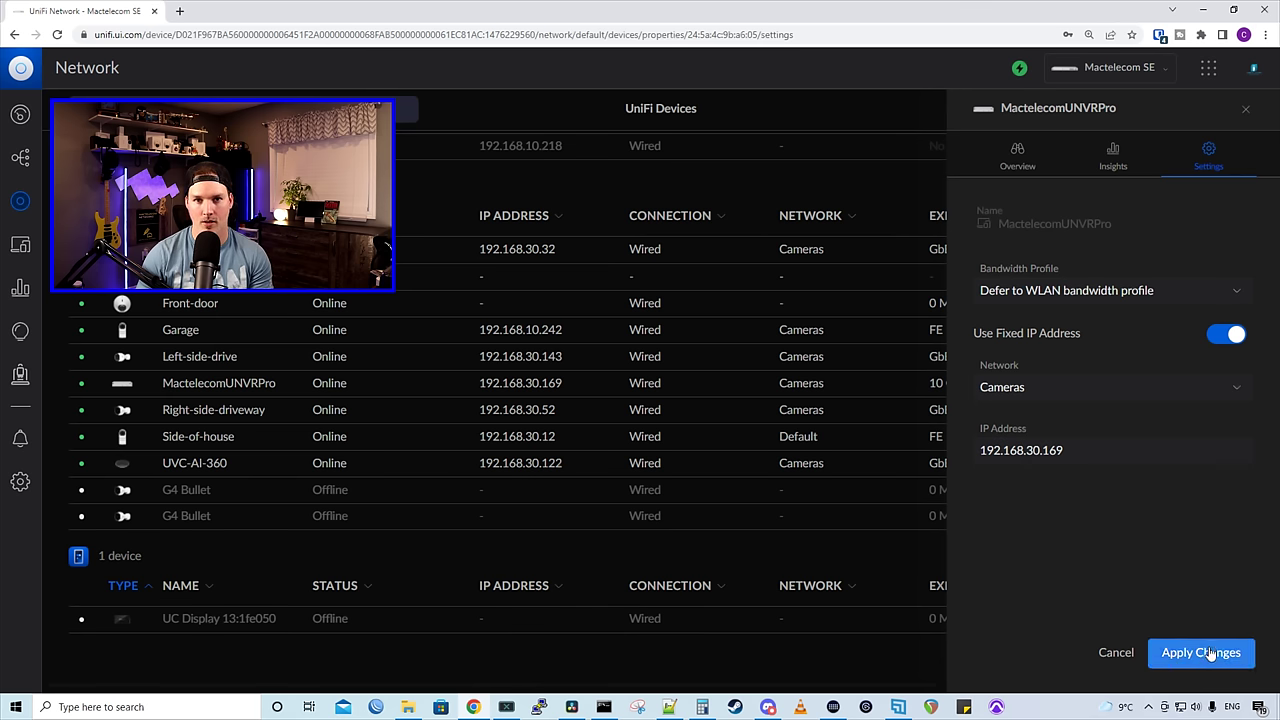
left_click(1200, 652)
left_click(180, 11)
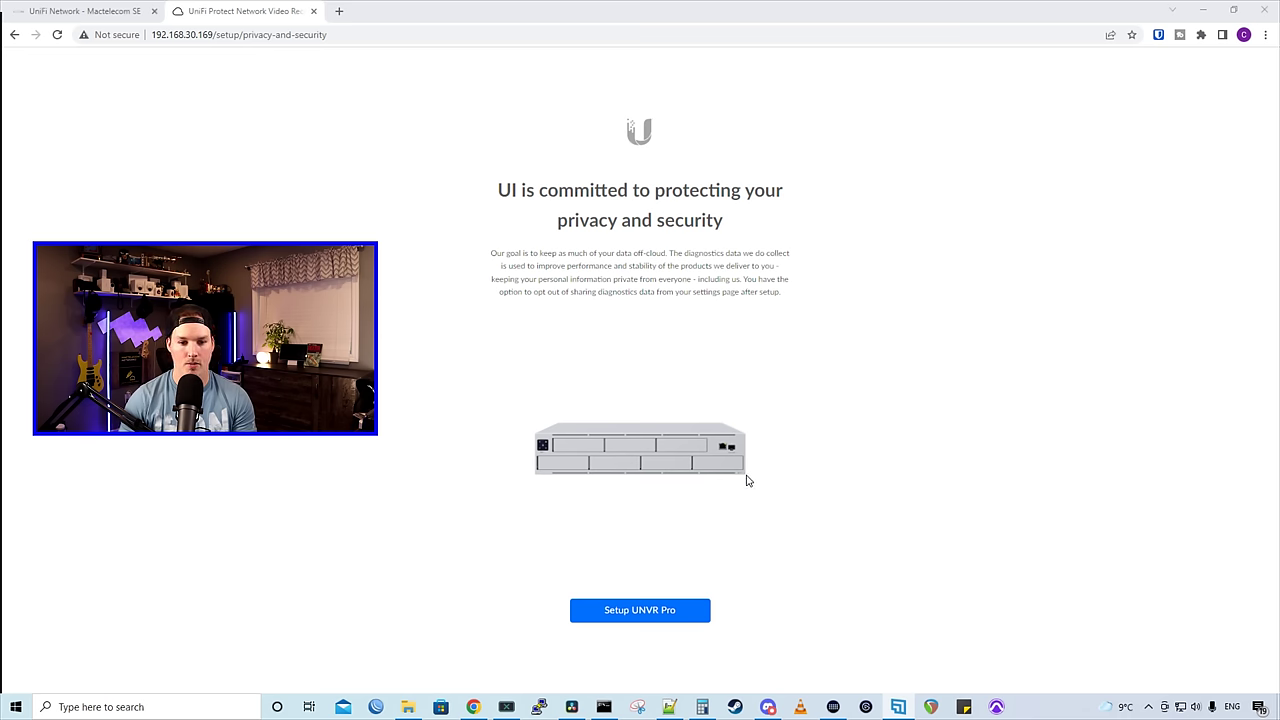
Name the UNVR Pro console MactelecomUNVR, accept the terms, and keep daily 3 AM updates
left_click(668, 622)
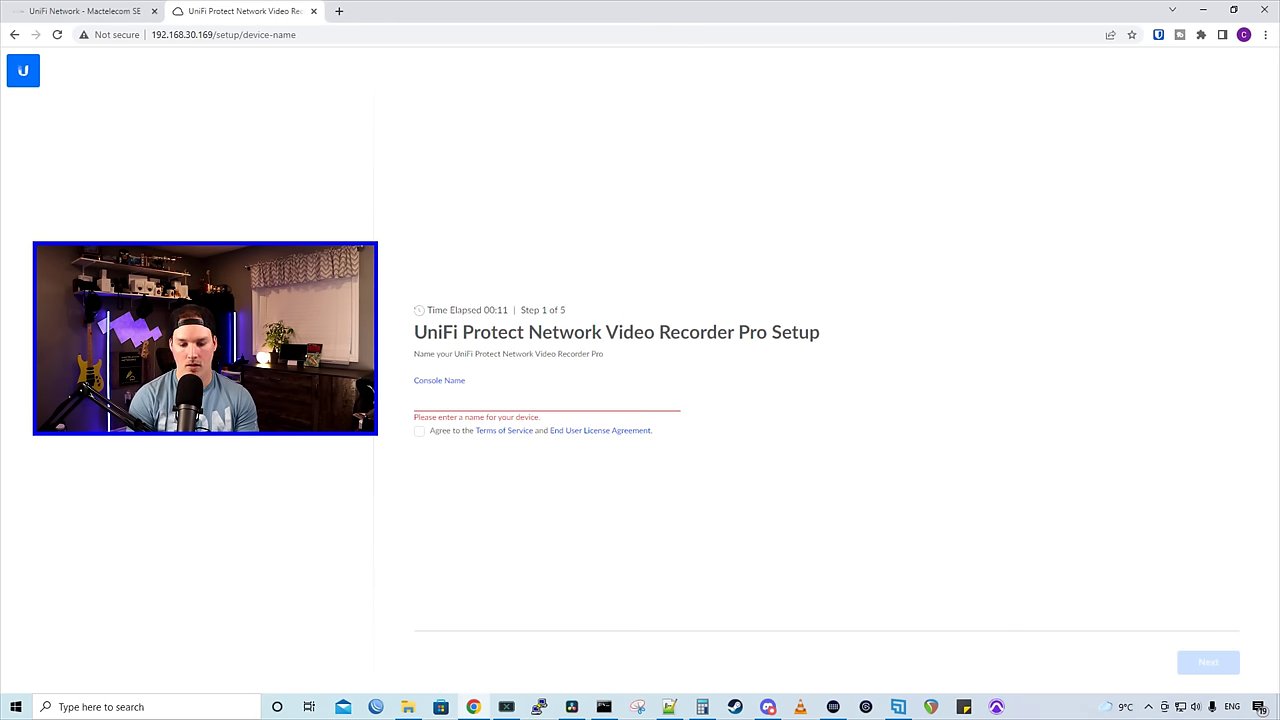
type("Macte")
key("BackSpace")
key("BackSpace")
key("BackSpace")
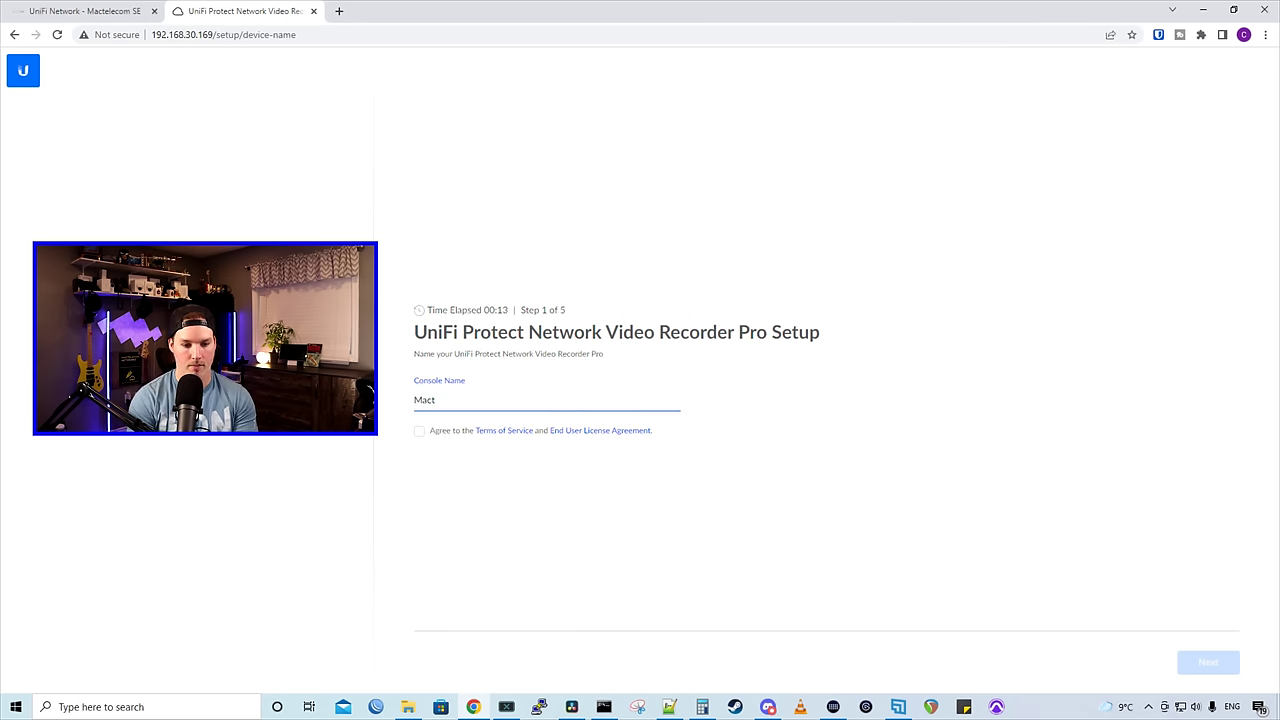
type("elecomUNVR")
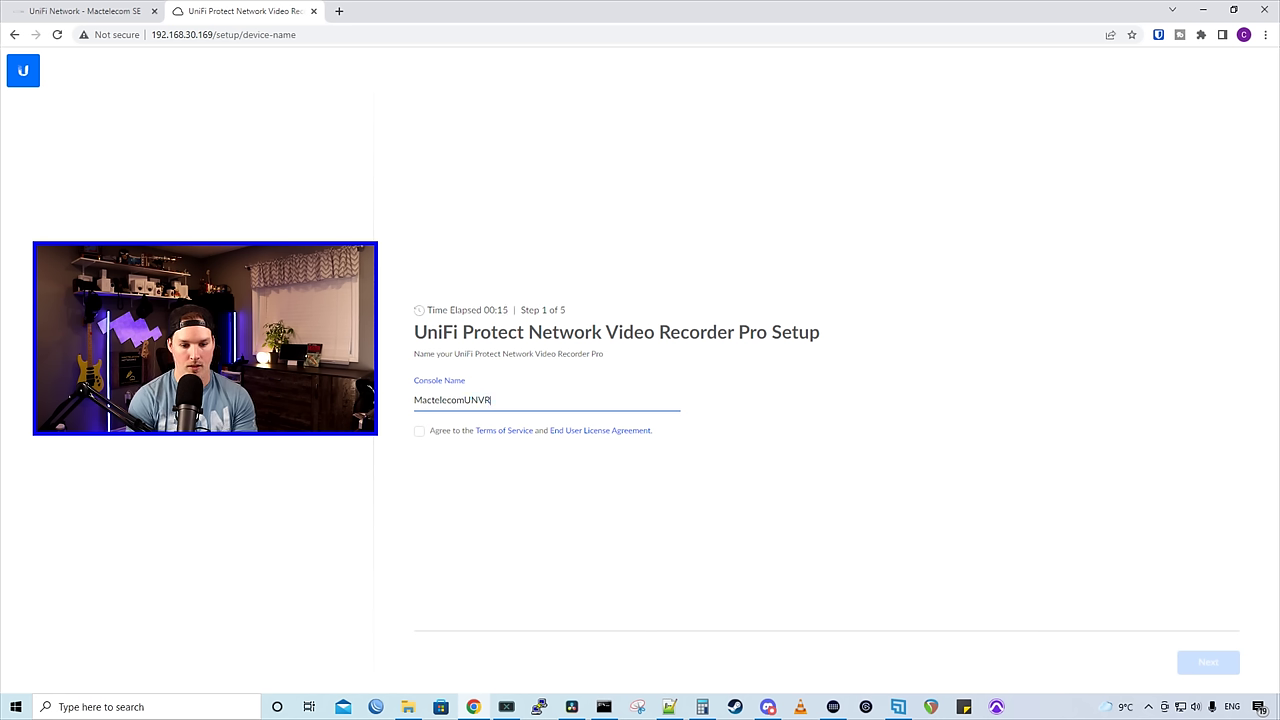
left_click(419, 431)
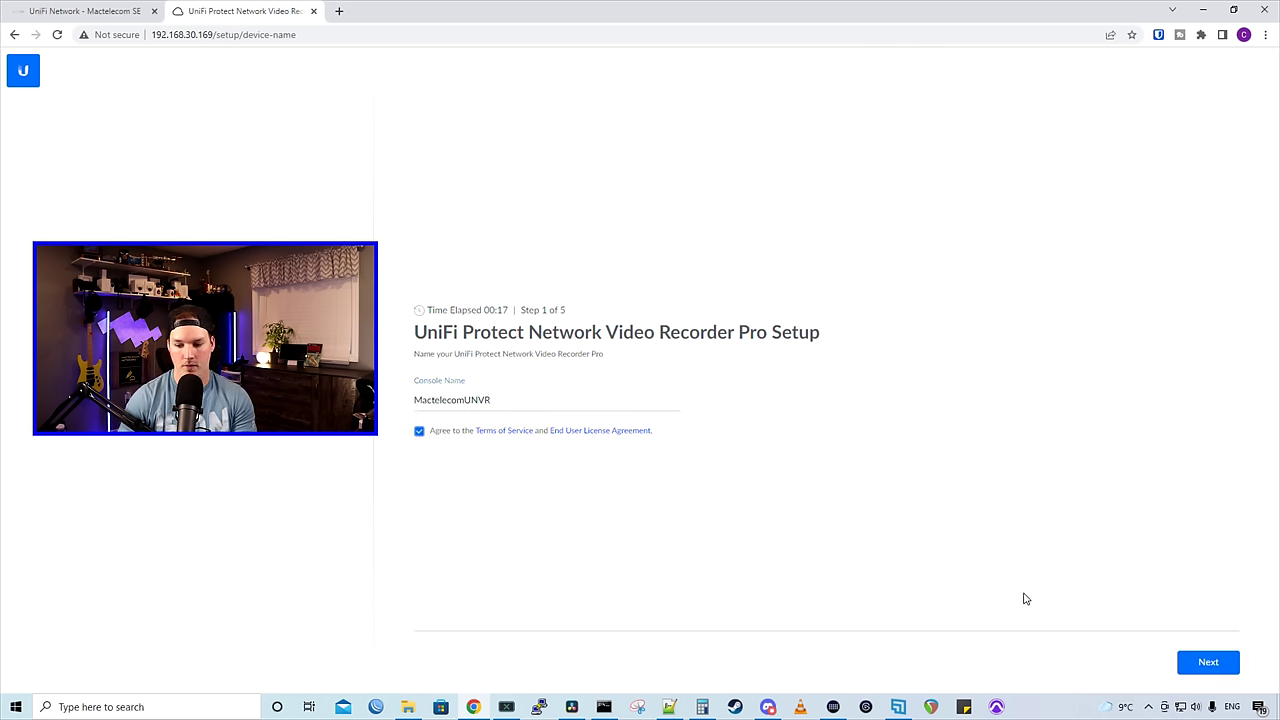
left_click(1208, 662)
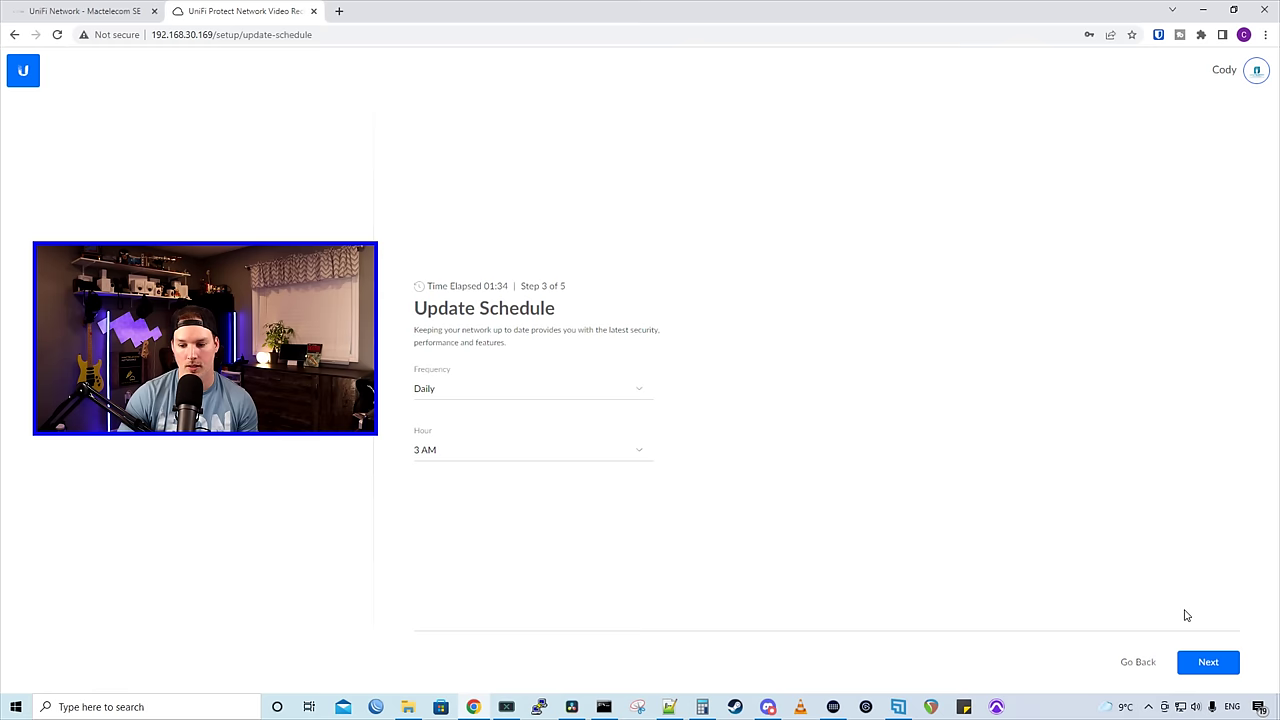
left_click(1206, 662)
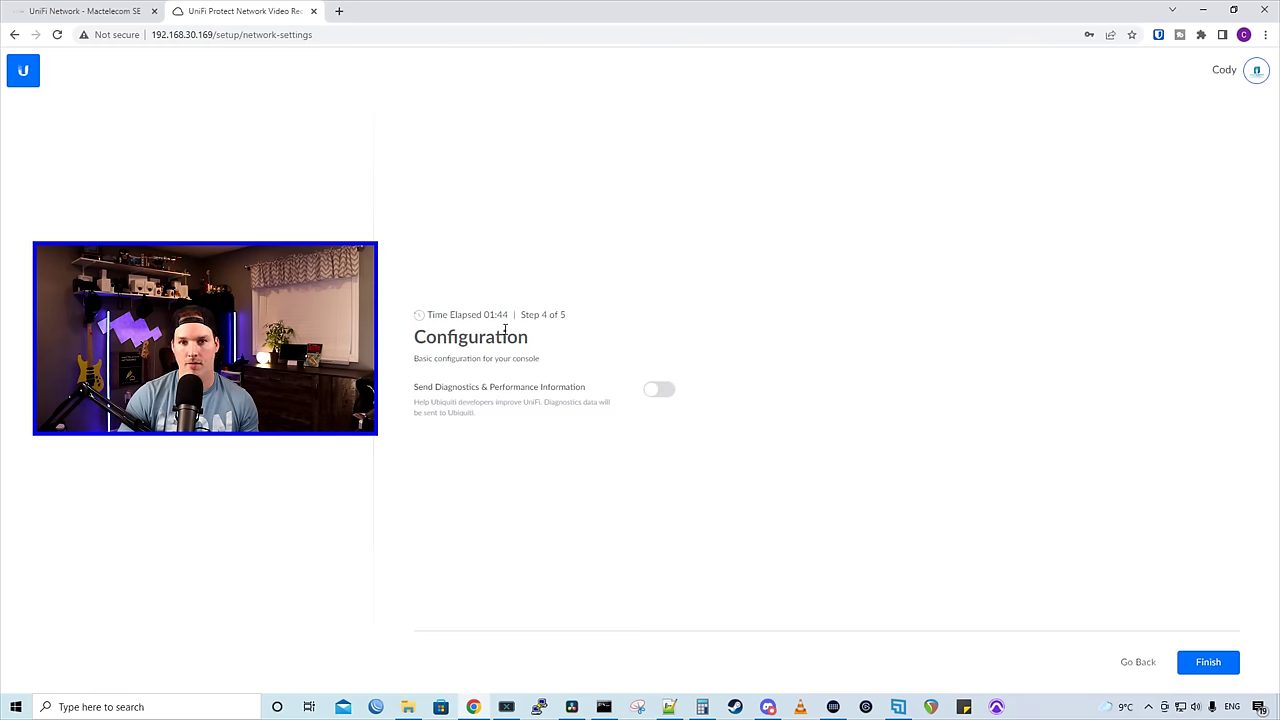
left_click(1208, 662)
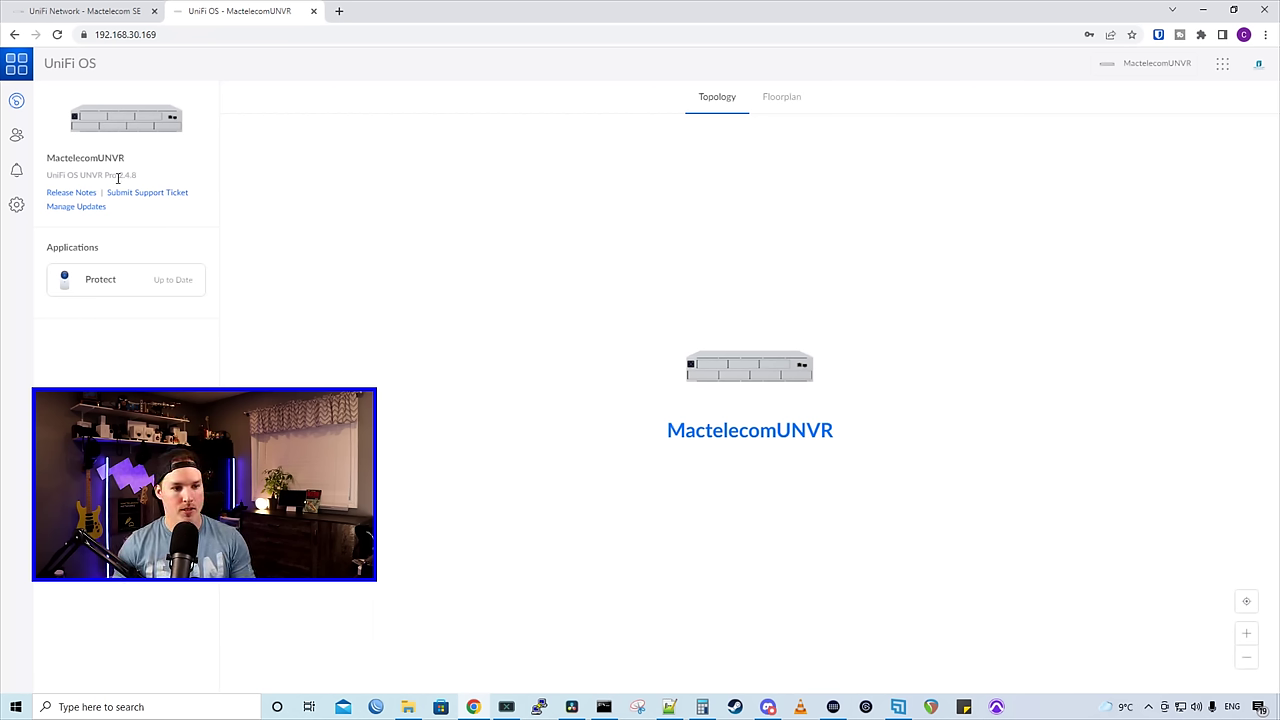
Check the console's 2.4.8 version and view updates showing Protect 1.21.6 available
left_click_drag(121, 176, 181, 186)
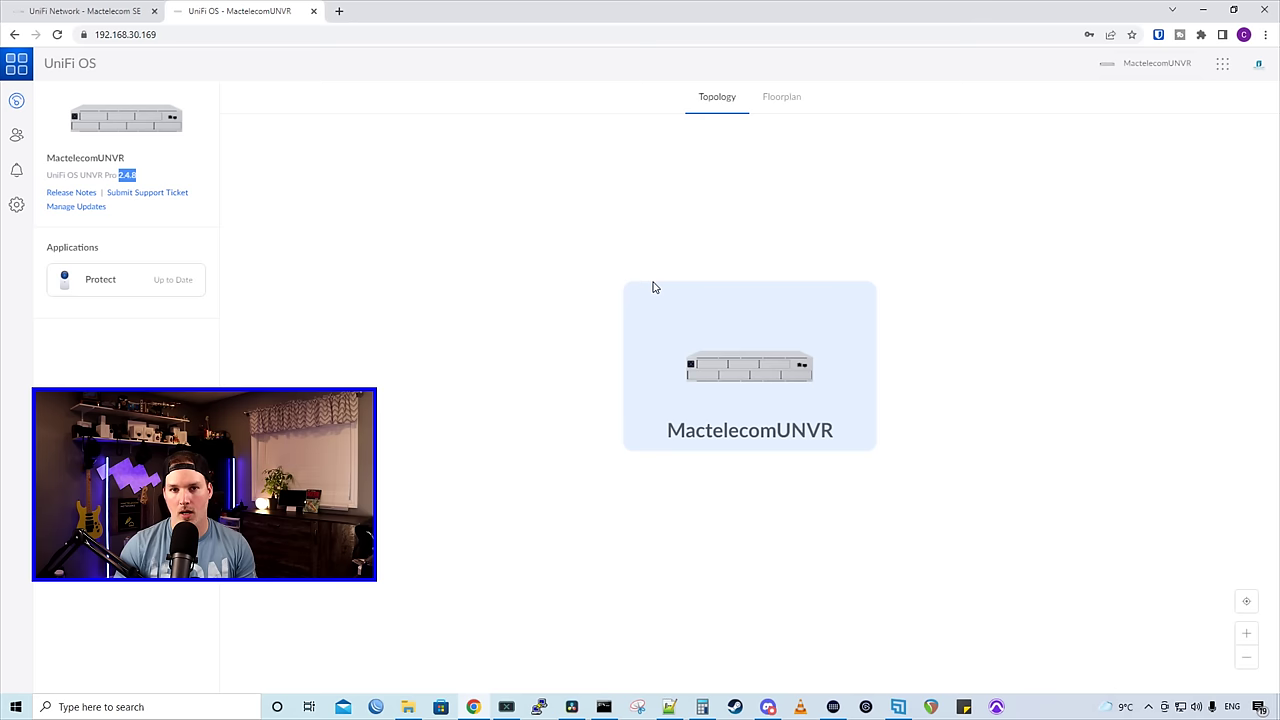
left_click(775, 100)
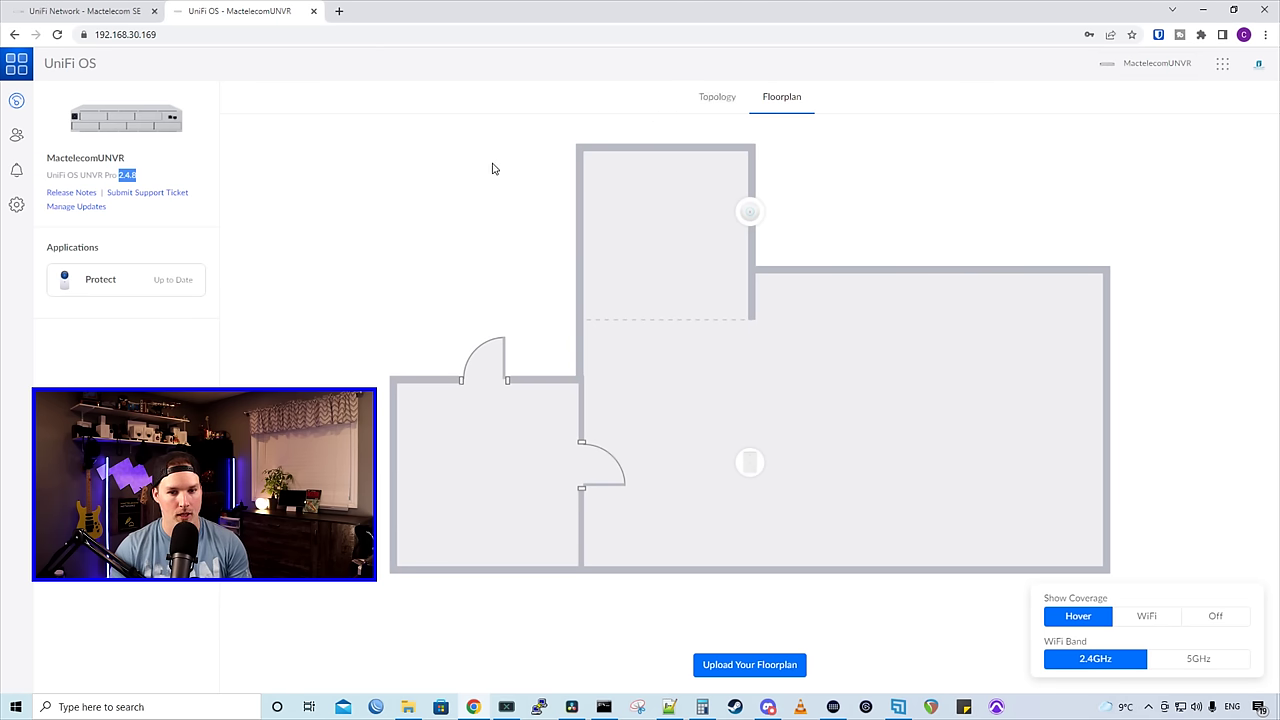
left_click(17, 210)
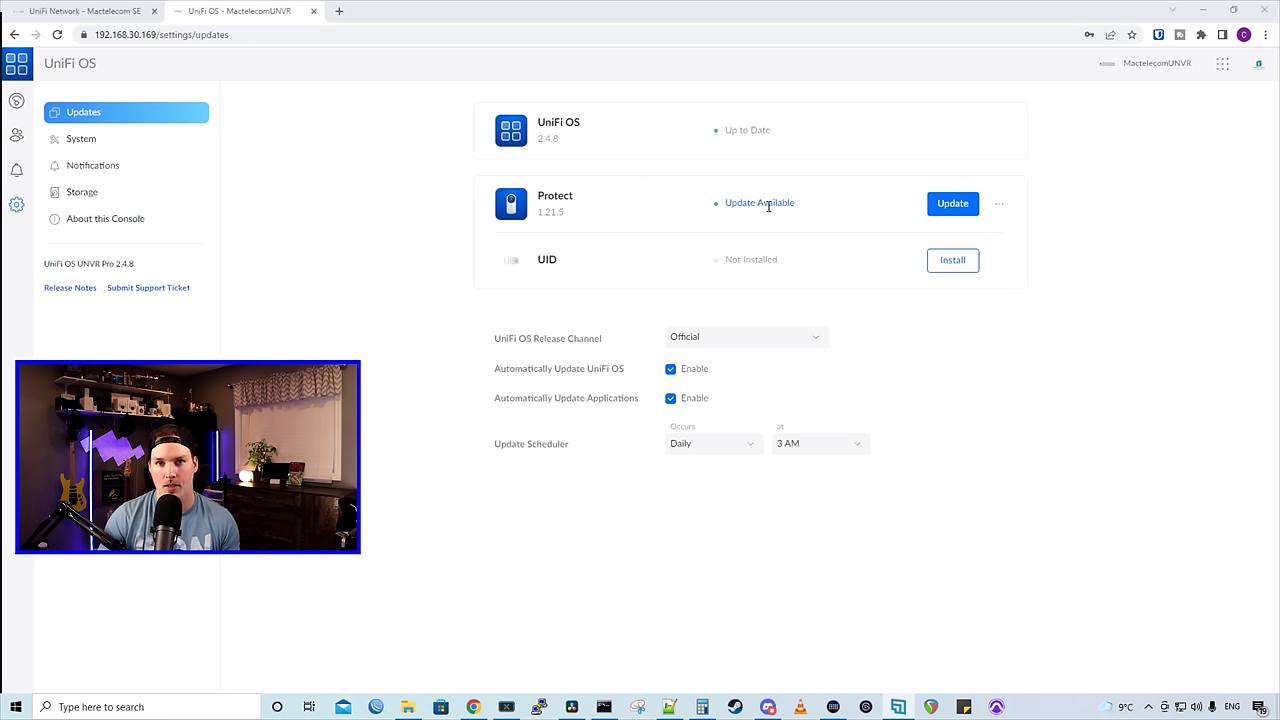
Update Protect to 1.21.6 and bring up the console's System settings
left_click(973, 207)
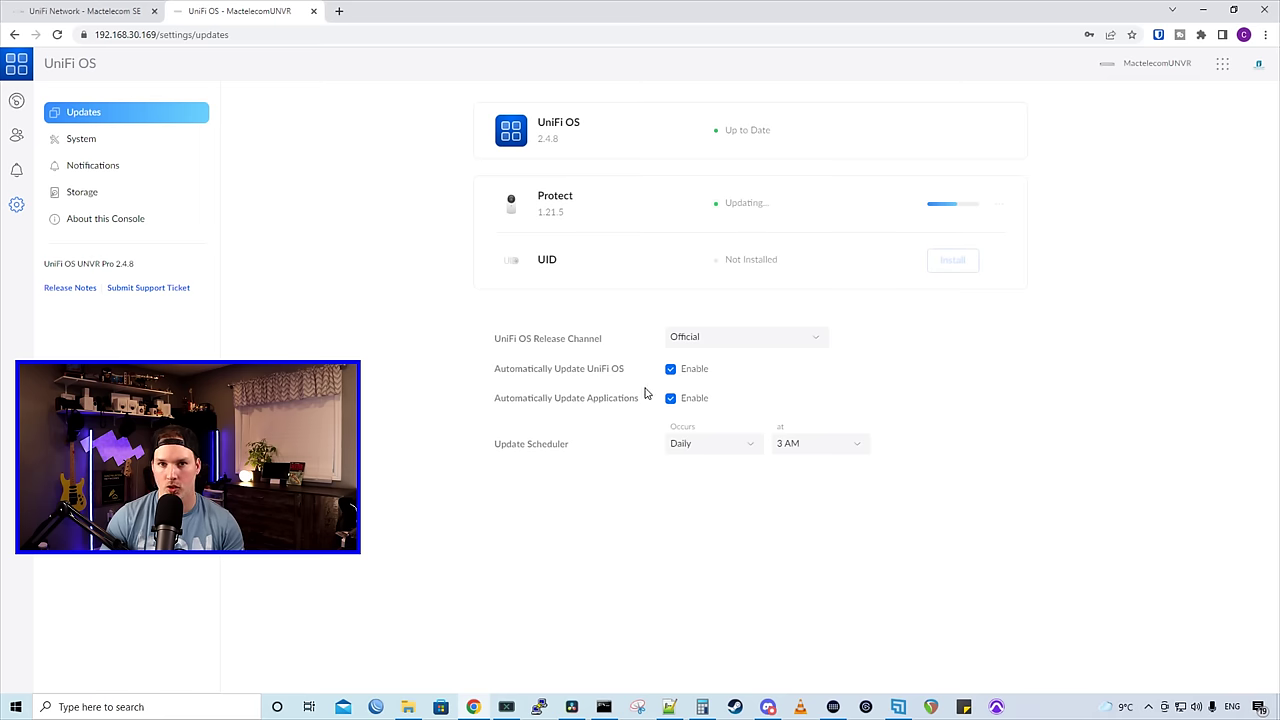
left_click(95, 140)
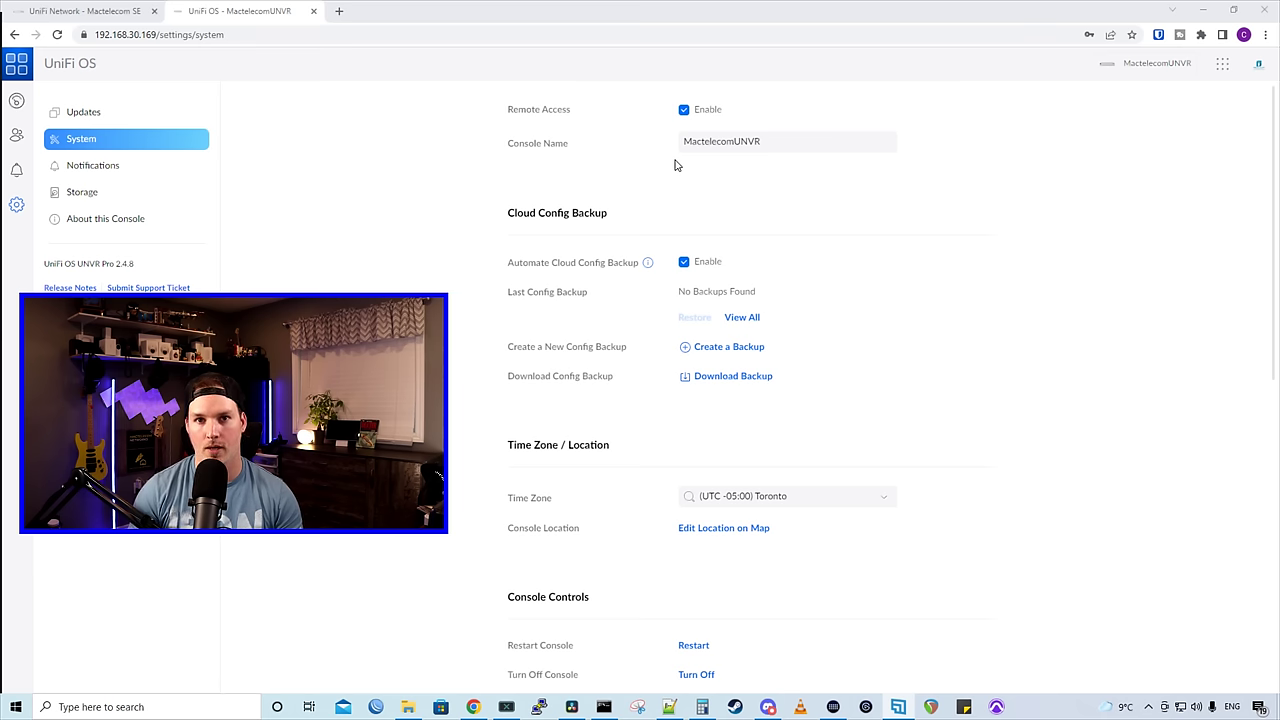
scroll(582, 193, "down", 1)
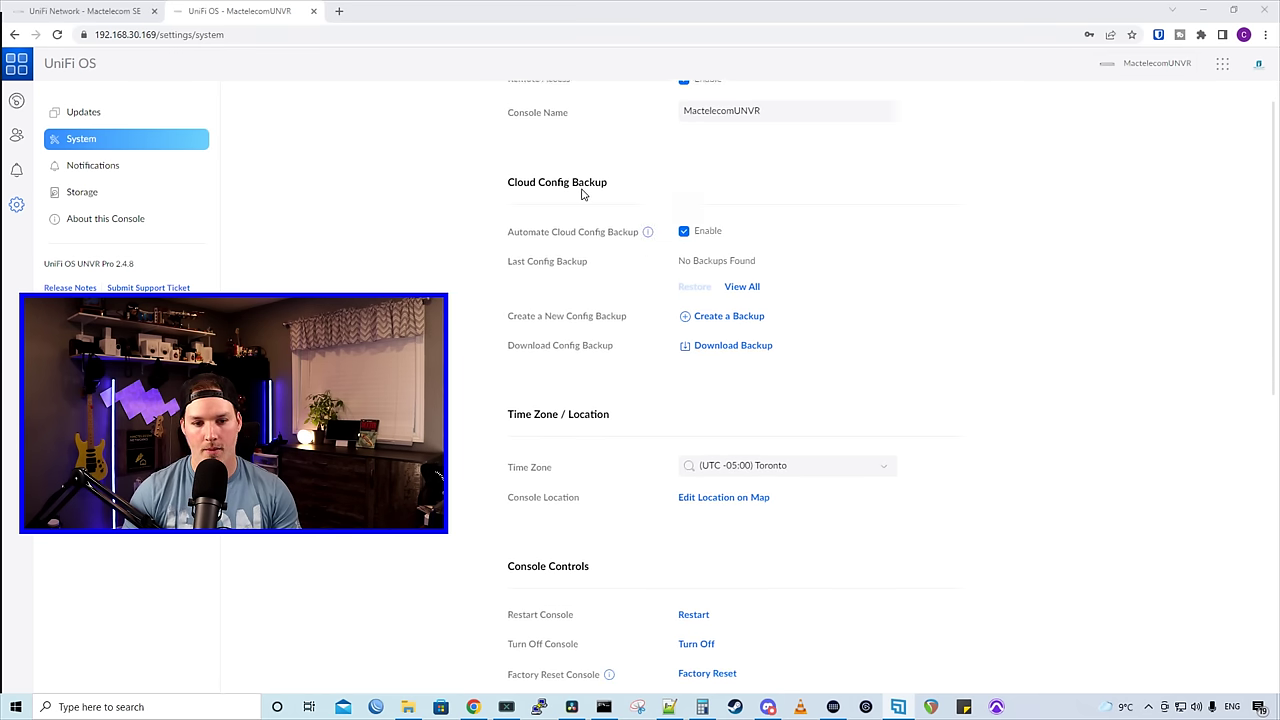
scroll(582, 193, "down", 1)
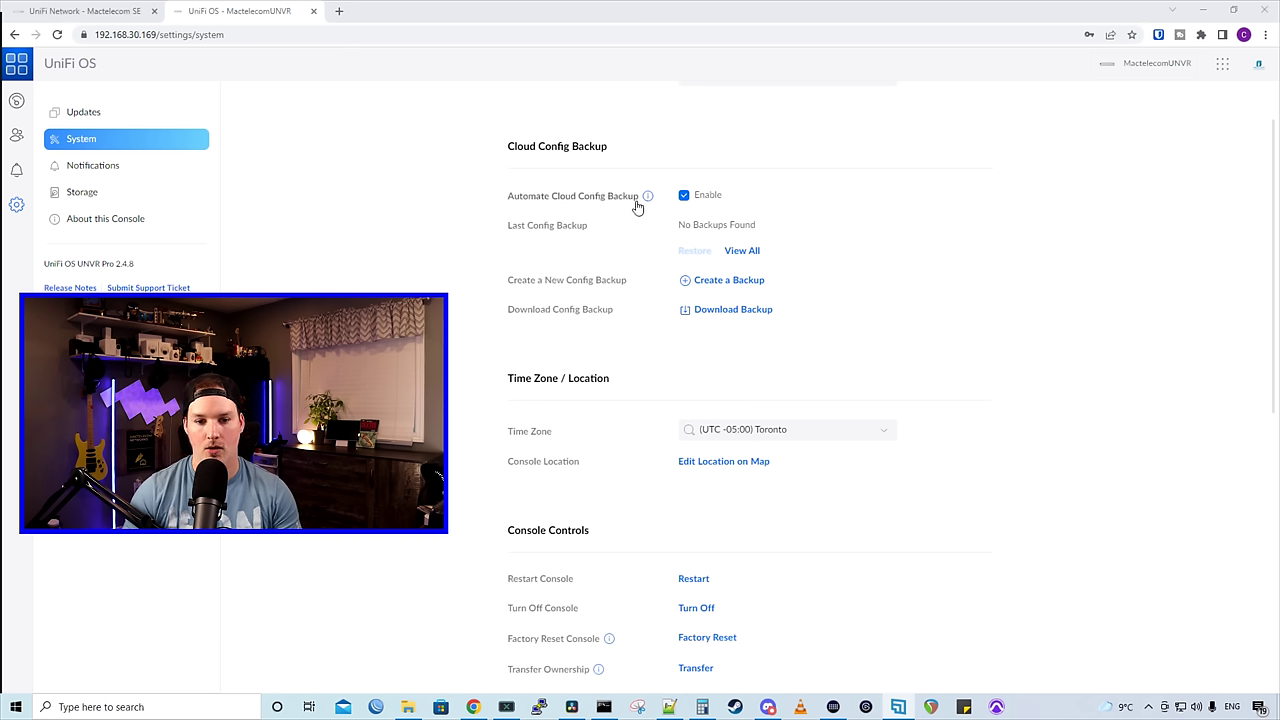
mouse_move(648, 200)
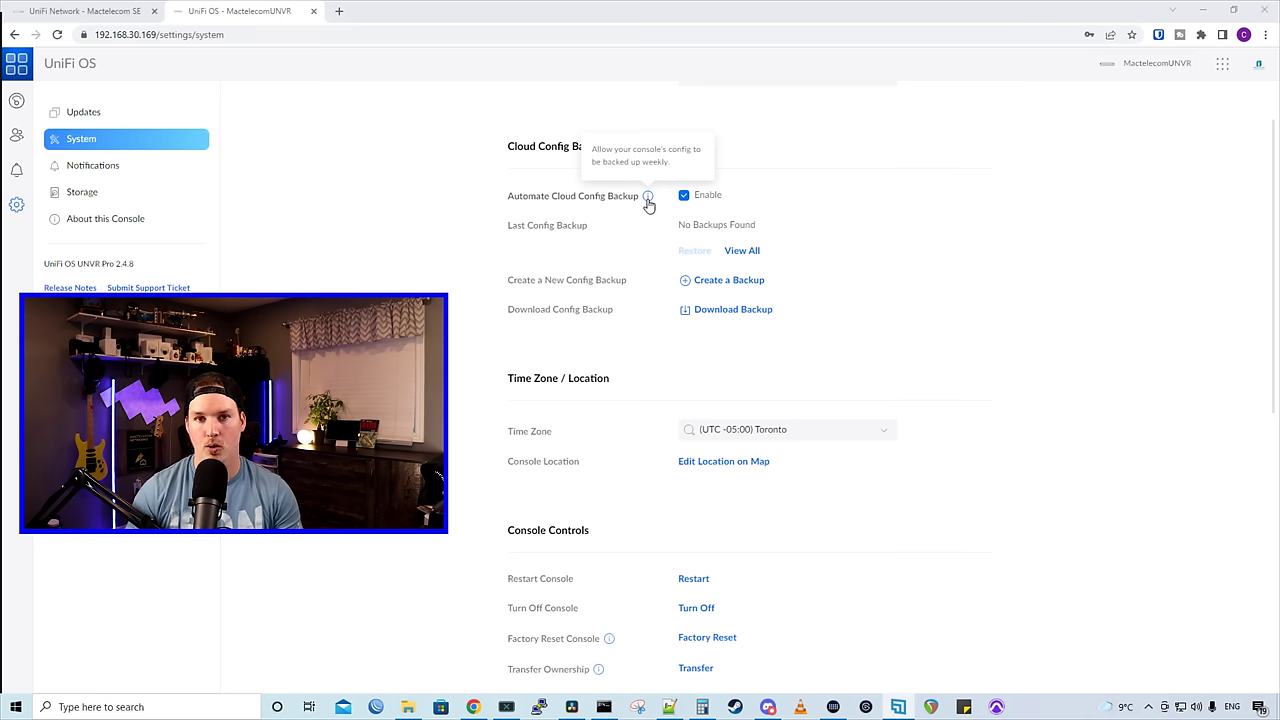
scroll(559, 176, "down", 2)
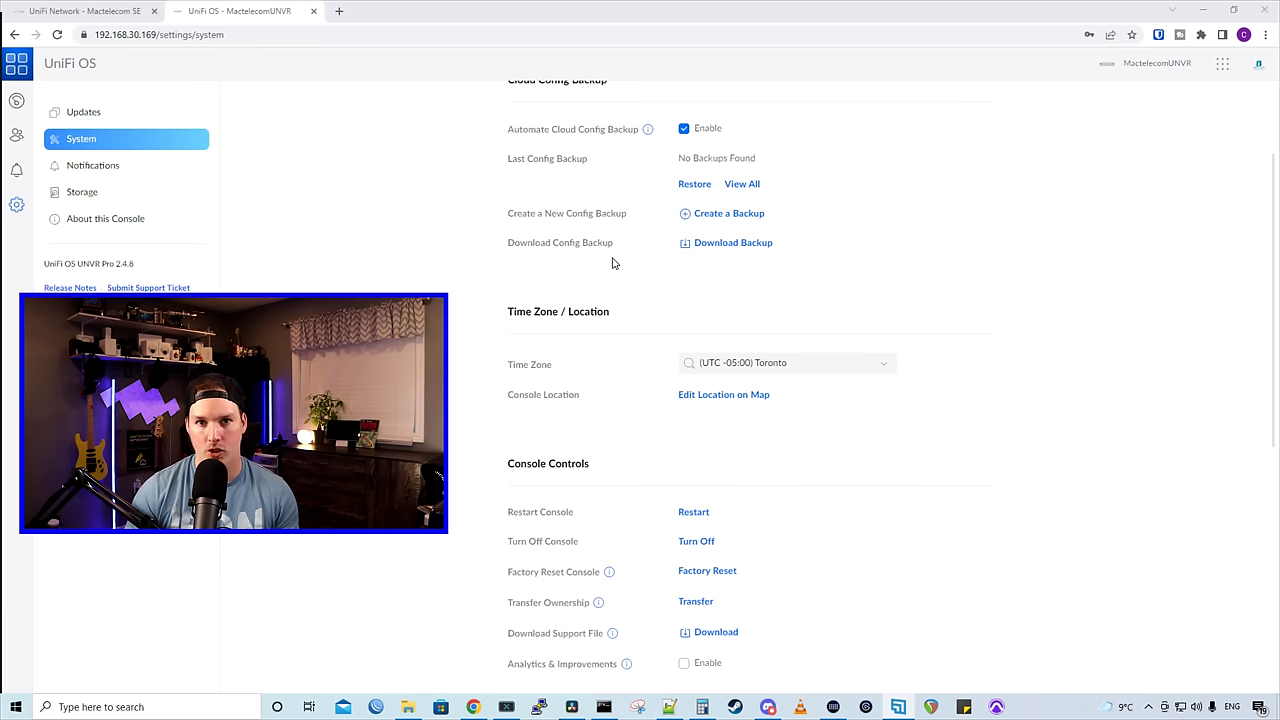
scroll(613, 263, "down", 2)
scroll(620, 265, "down", 1)
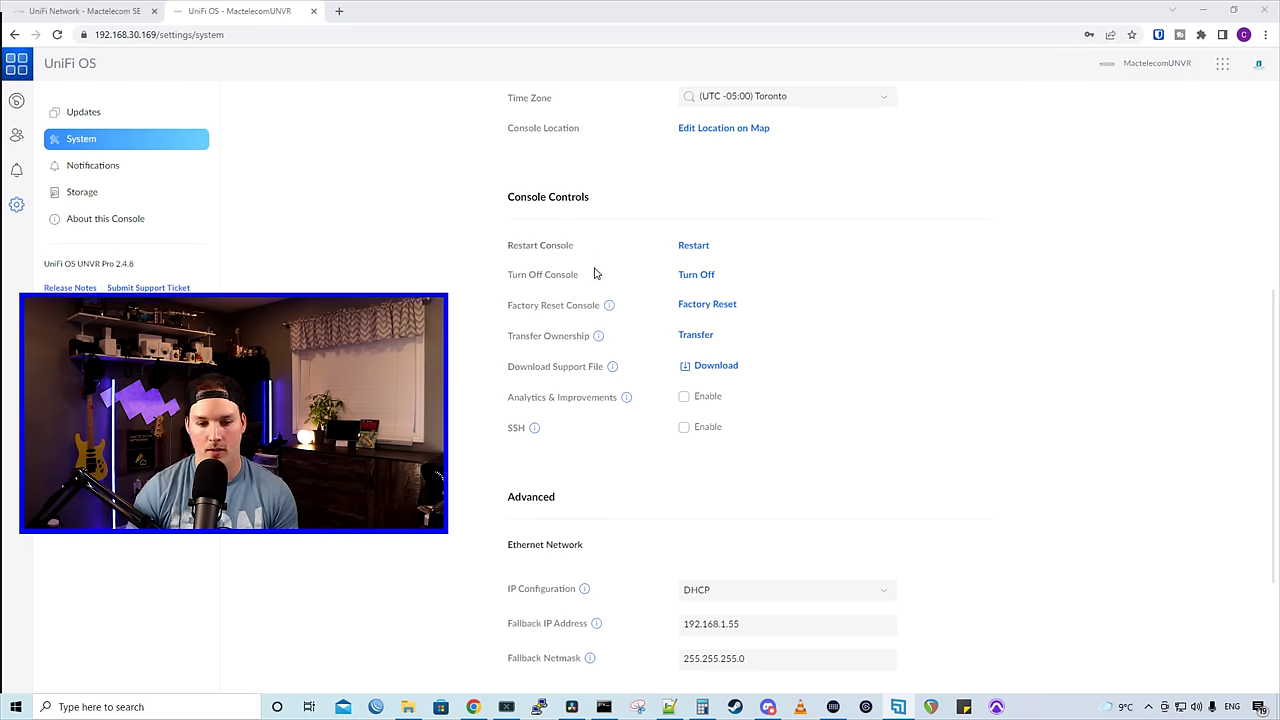
scroll(590, 275, "down", 2)
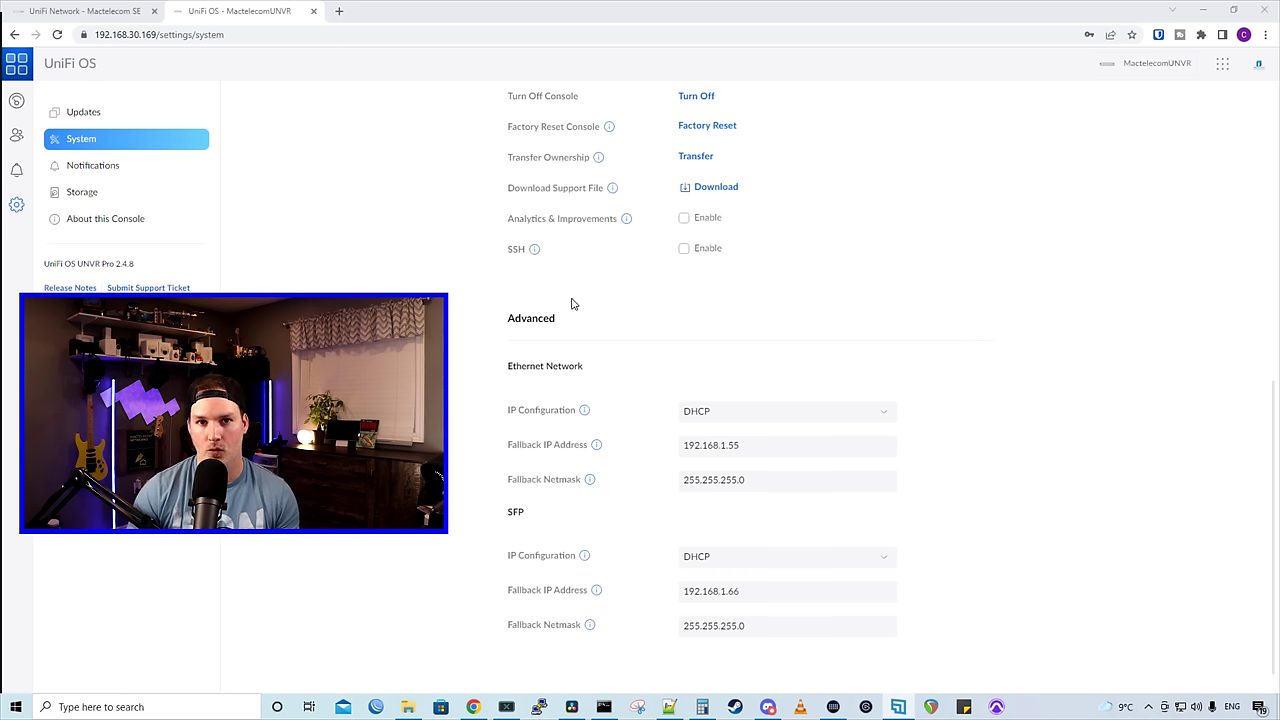
Review notification settings, then keep the 11.9 TB array's redundancy level at One Disk
left_click(110, 168)
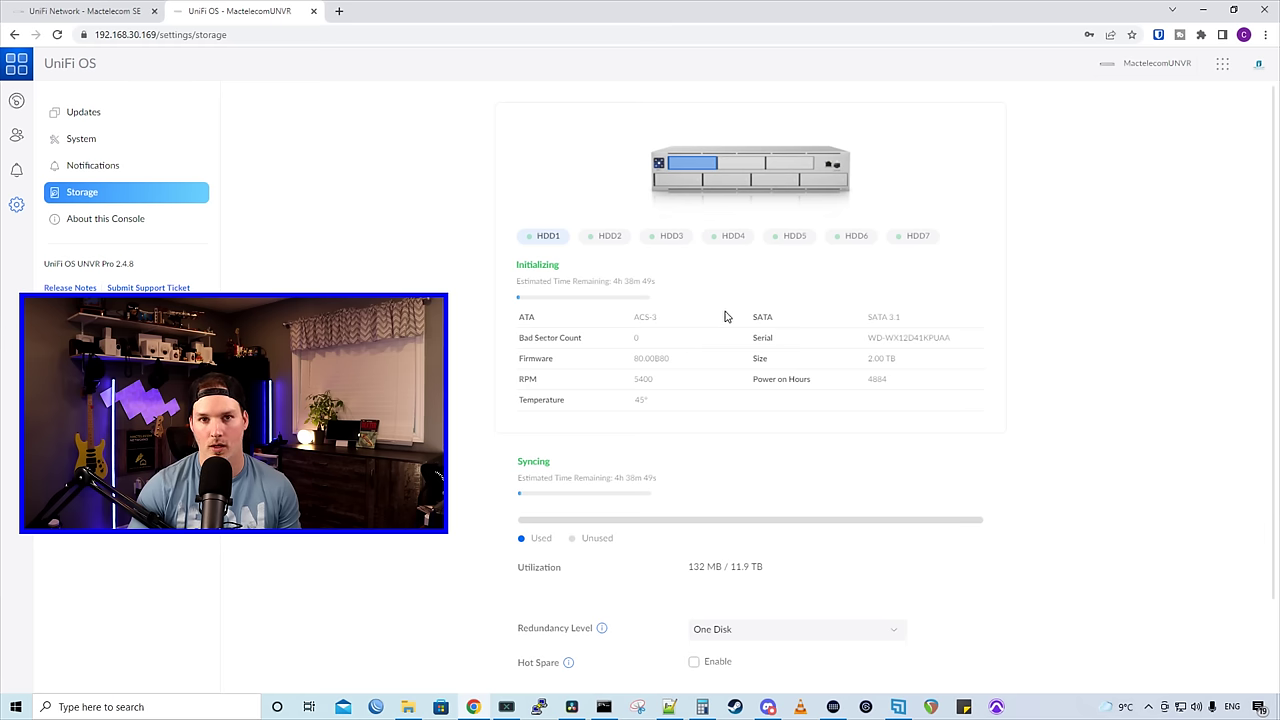
scroll(740, 309, "down", 1)
left_click_drag(729, 481, 764, 481)
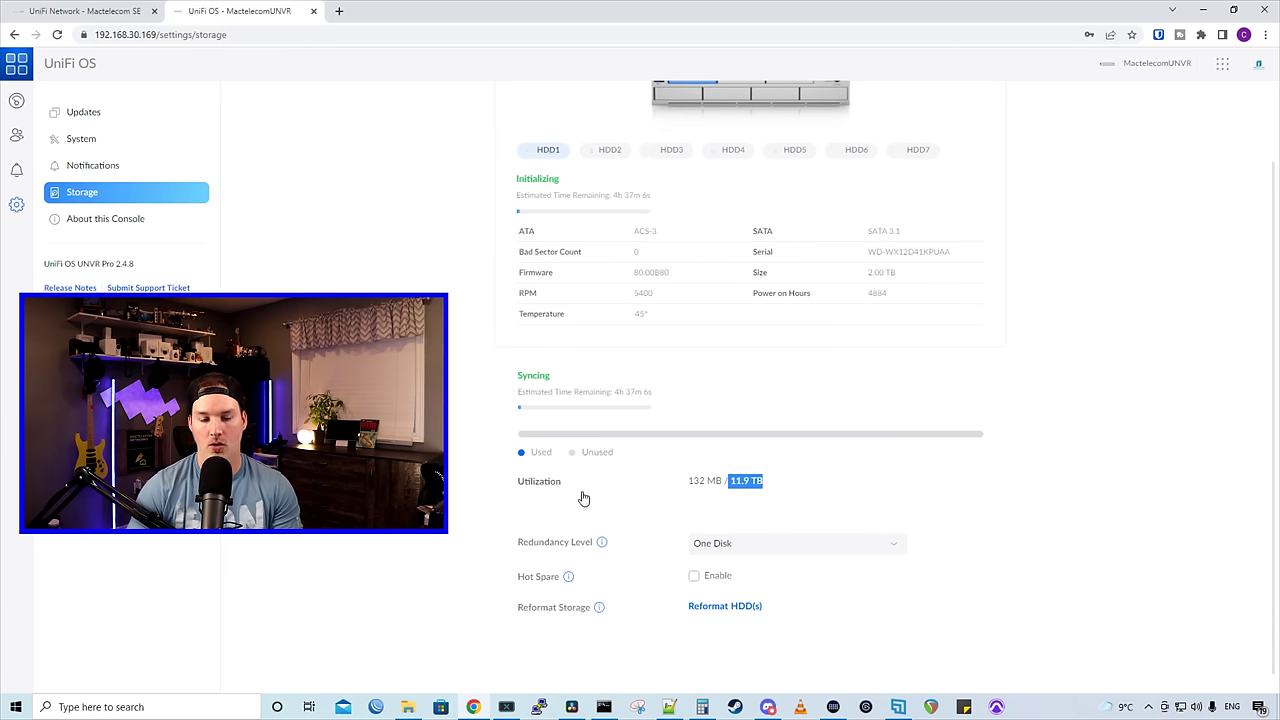
left_click(793, 489)
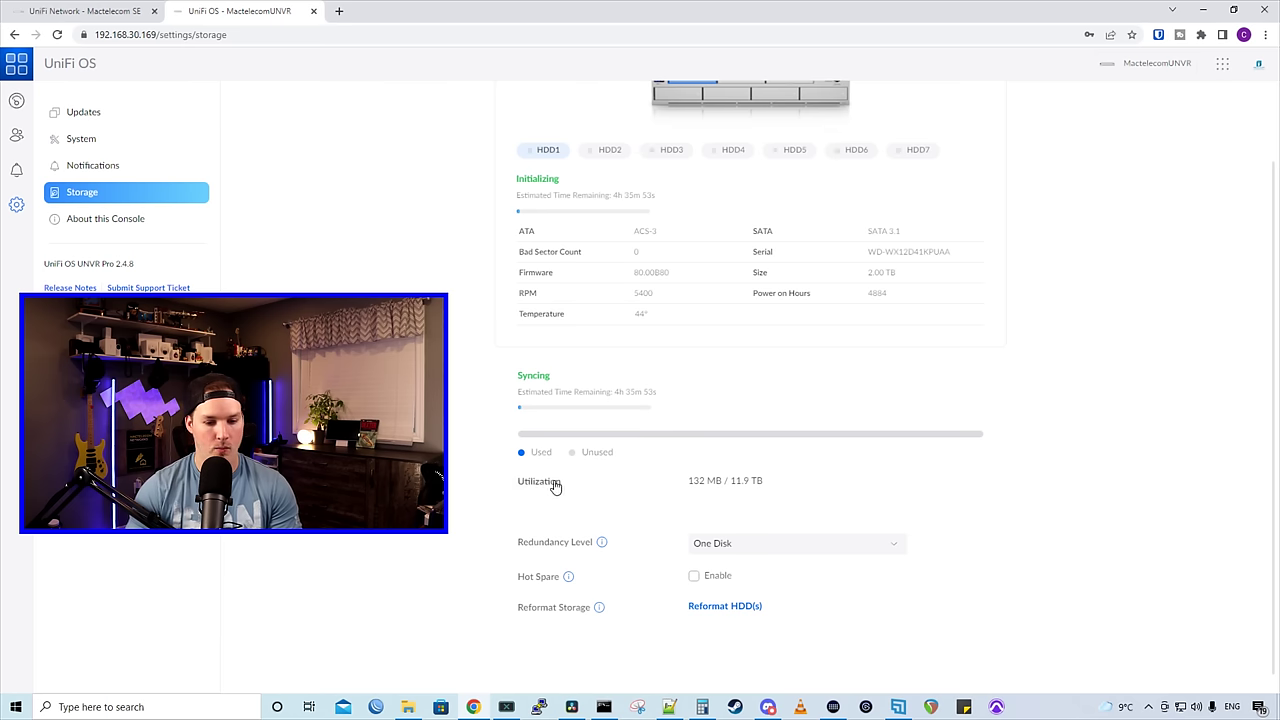
left_click(883, 558)
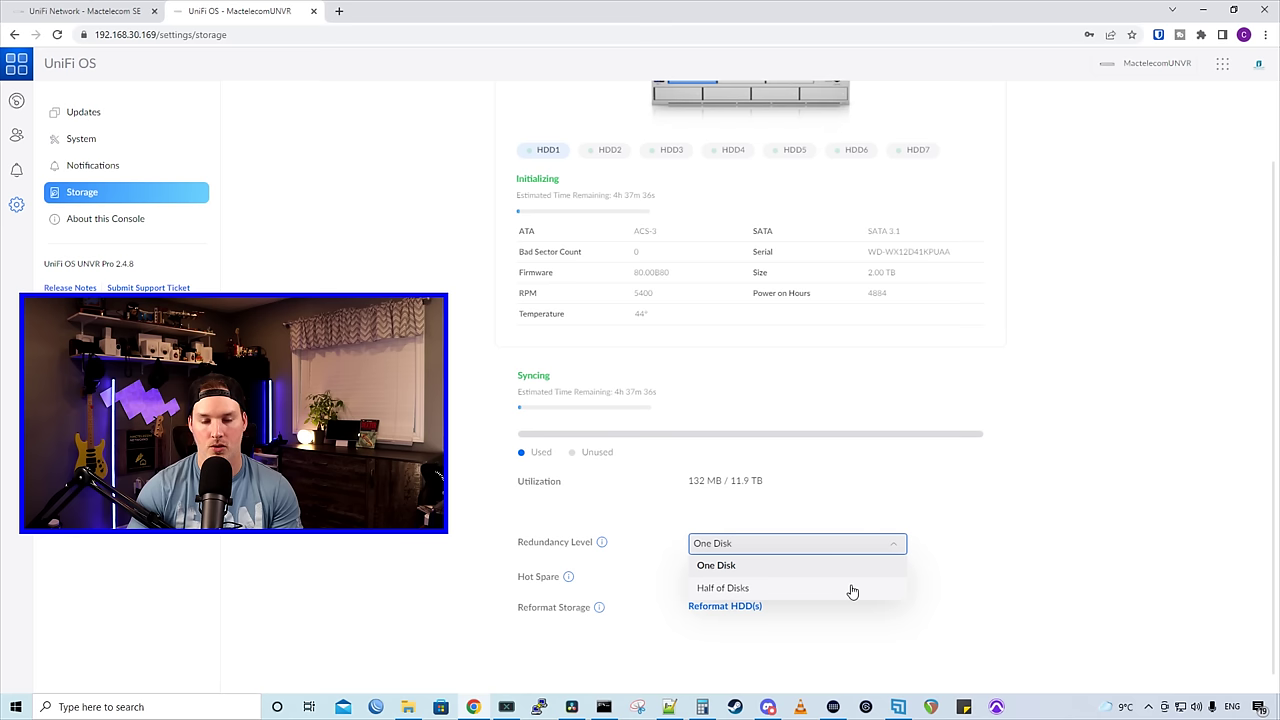
left_click(1005, 555)
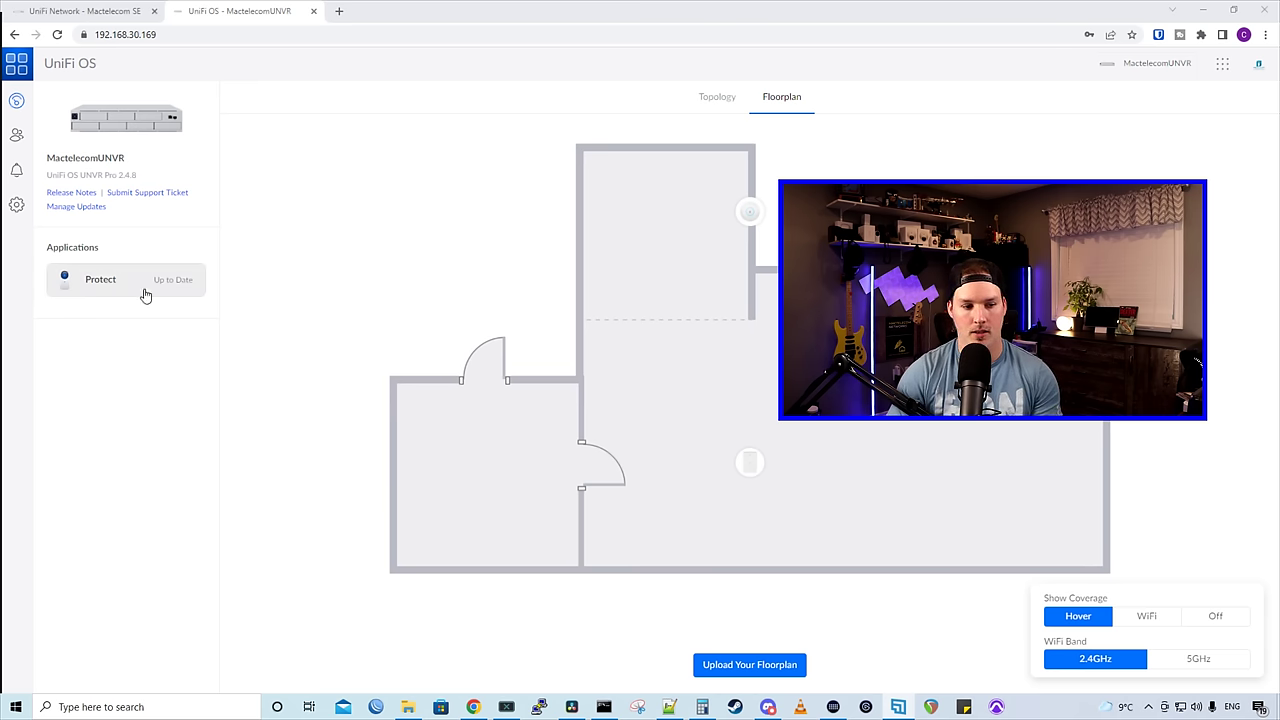
In Protect, adopt the pending AI 360, G3 Flex, G4 Bullet and G4 Pro cameras
left_click(104, 283)
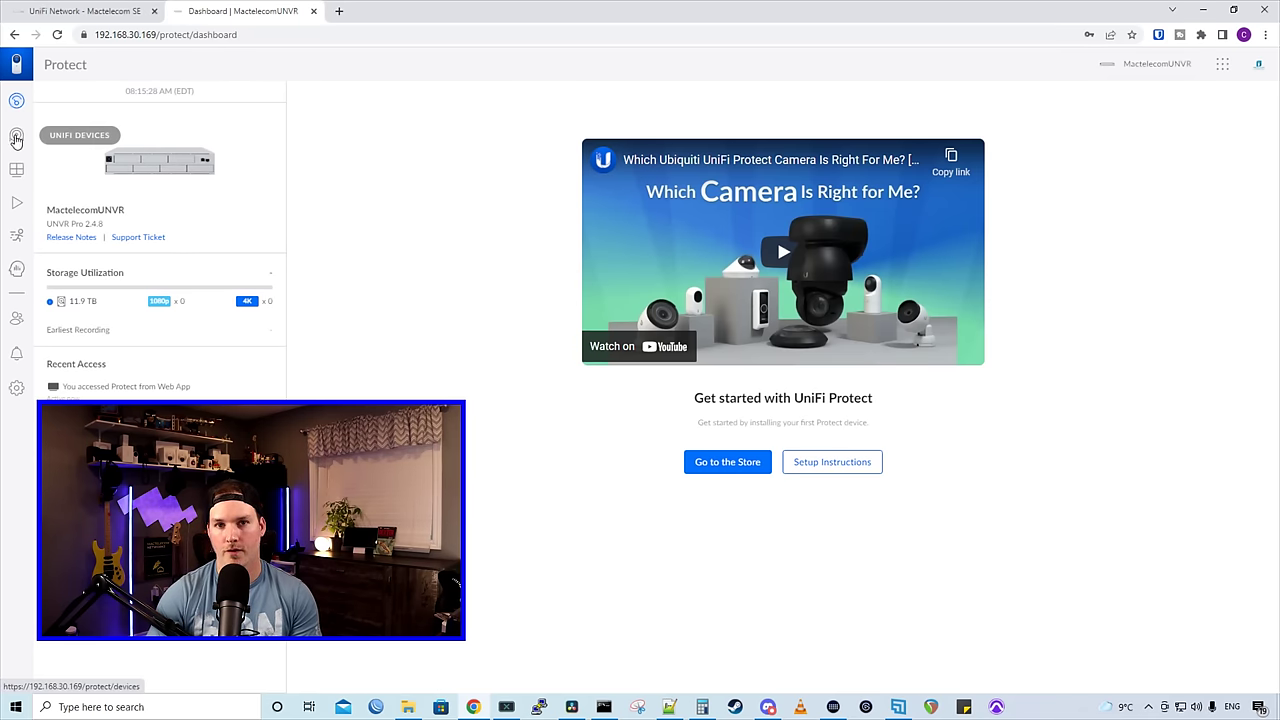
left_click(16, 137)
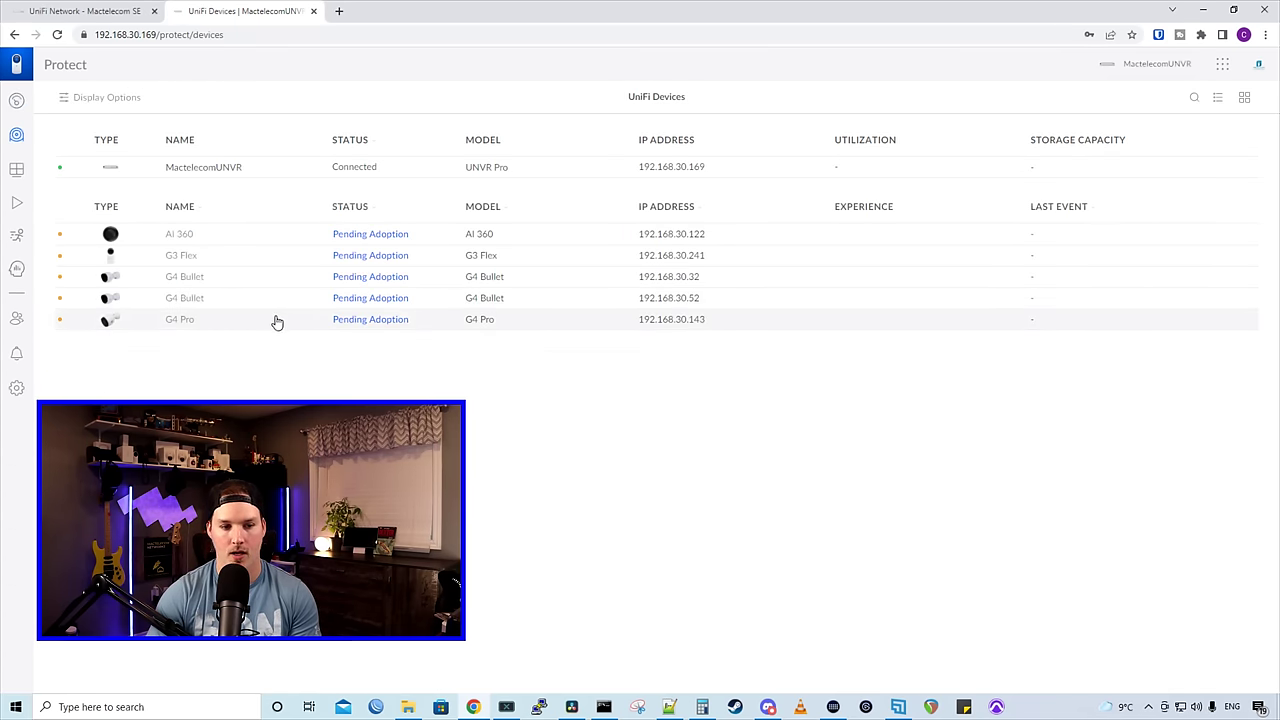
left_click(361, 240)
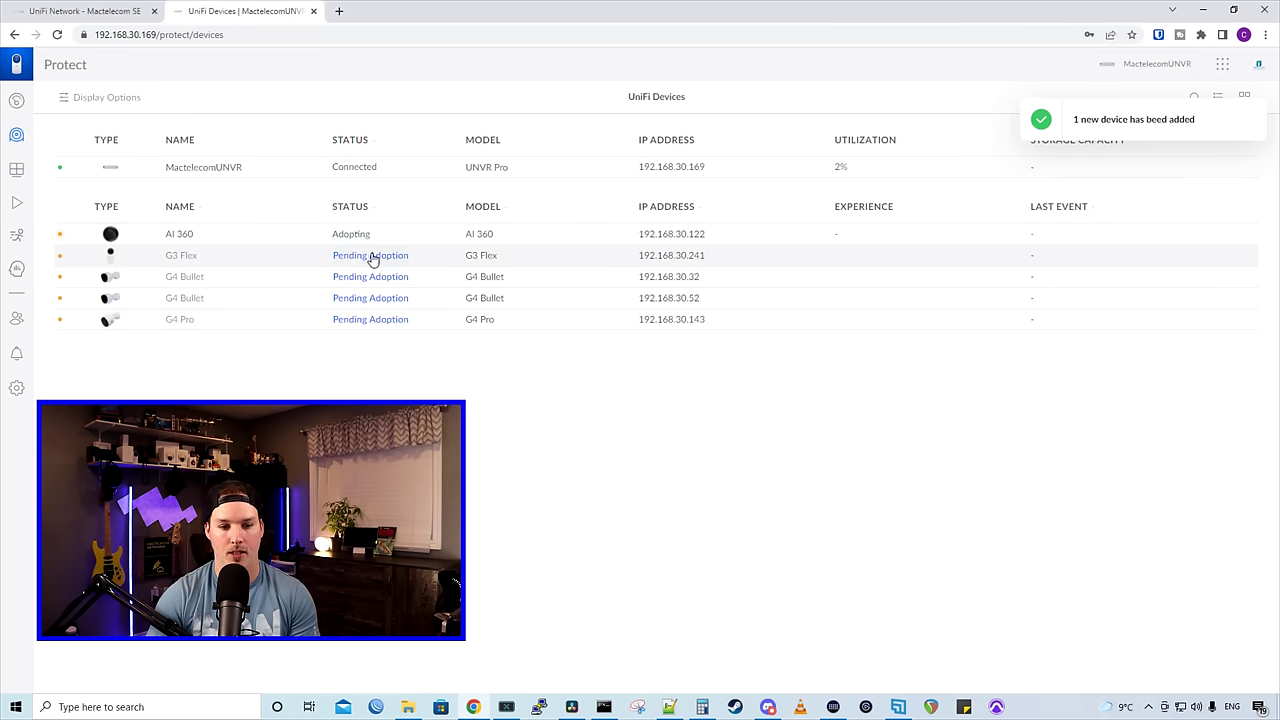
left_click(372, 258)
left_click(371, 277)
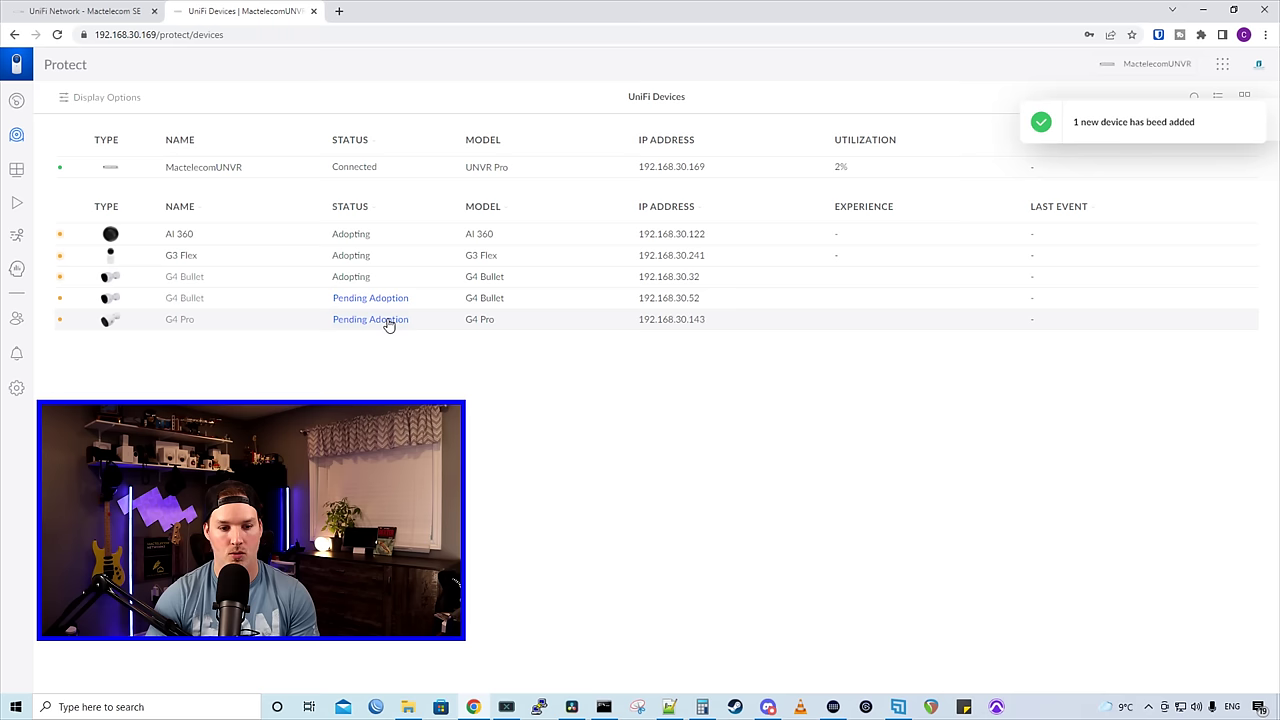
left_click(388, 321)
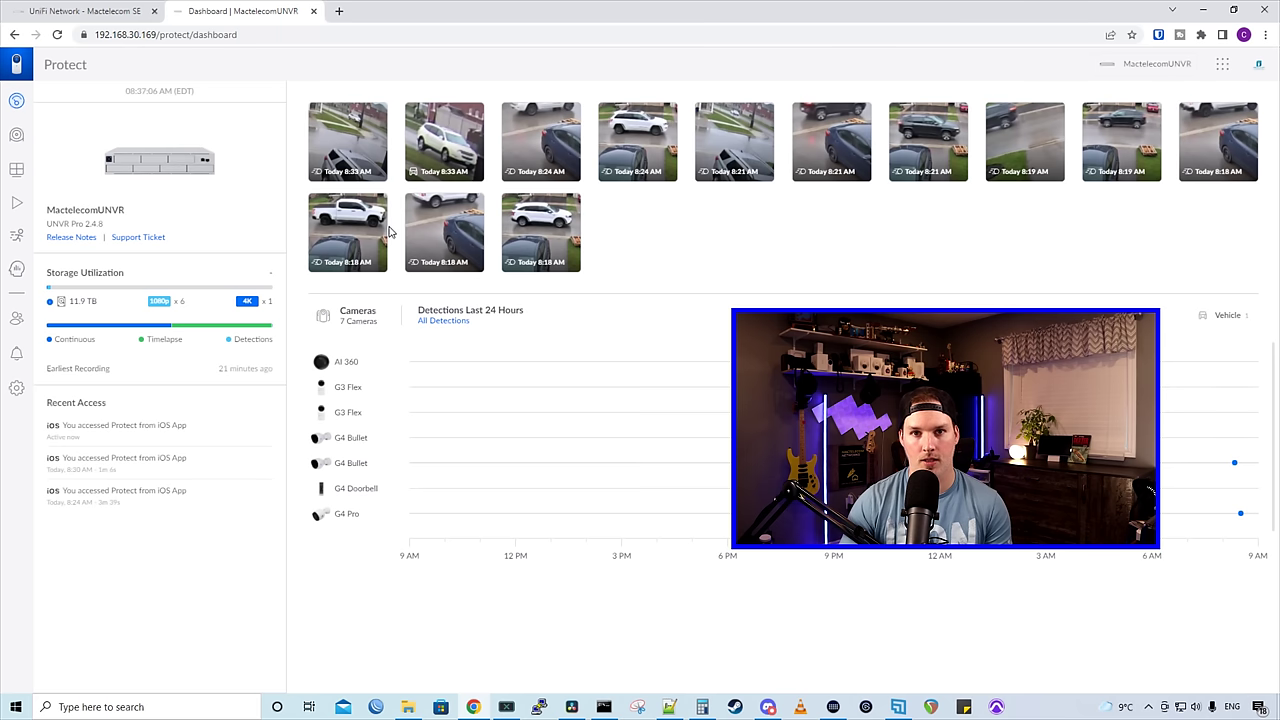
Play the 8:33 AM G4 Pro driveway detection clip at High Quality
mouse_move(388, 236)
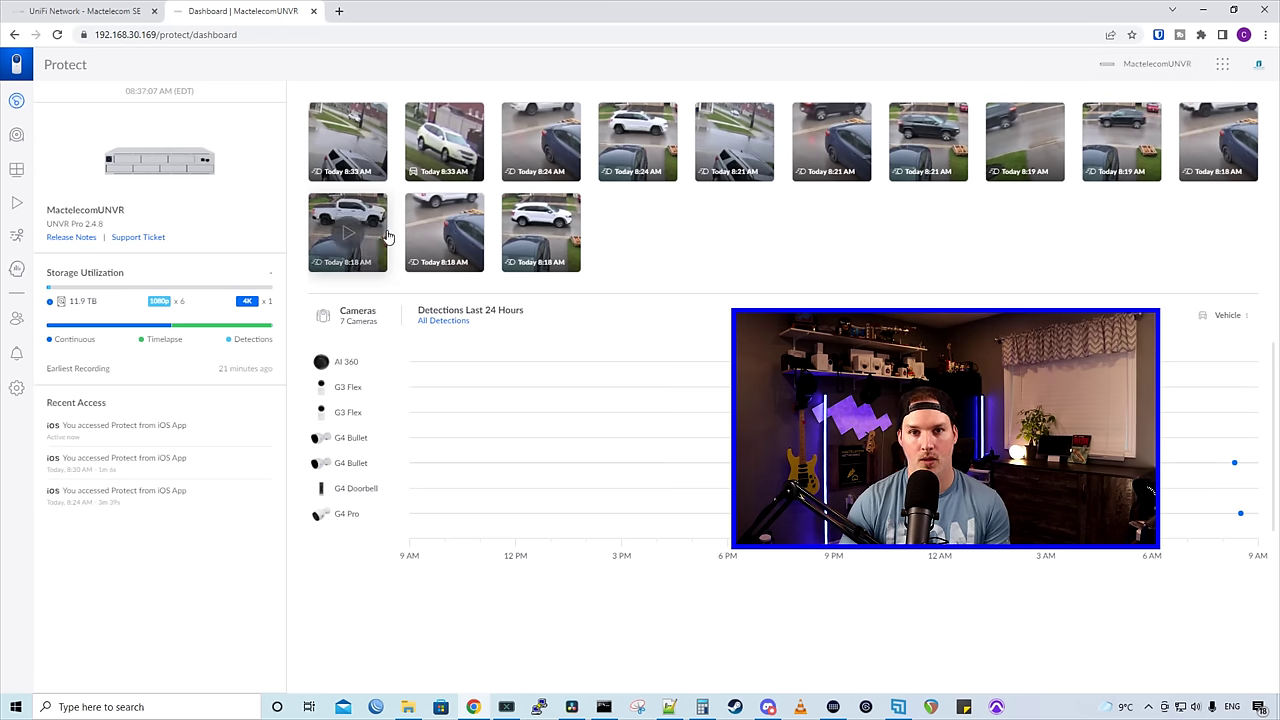
left_click(471, 163)
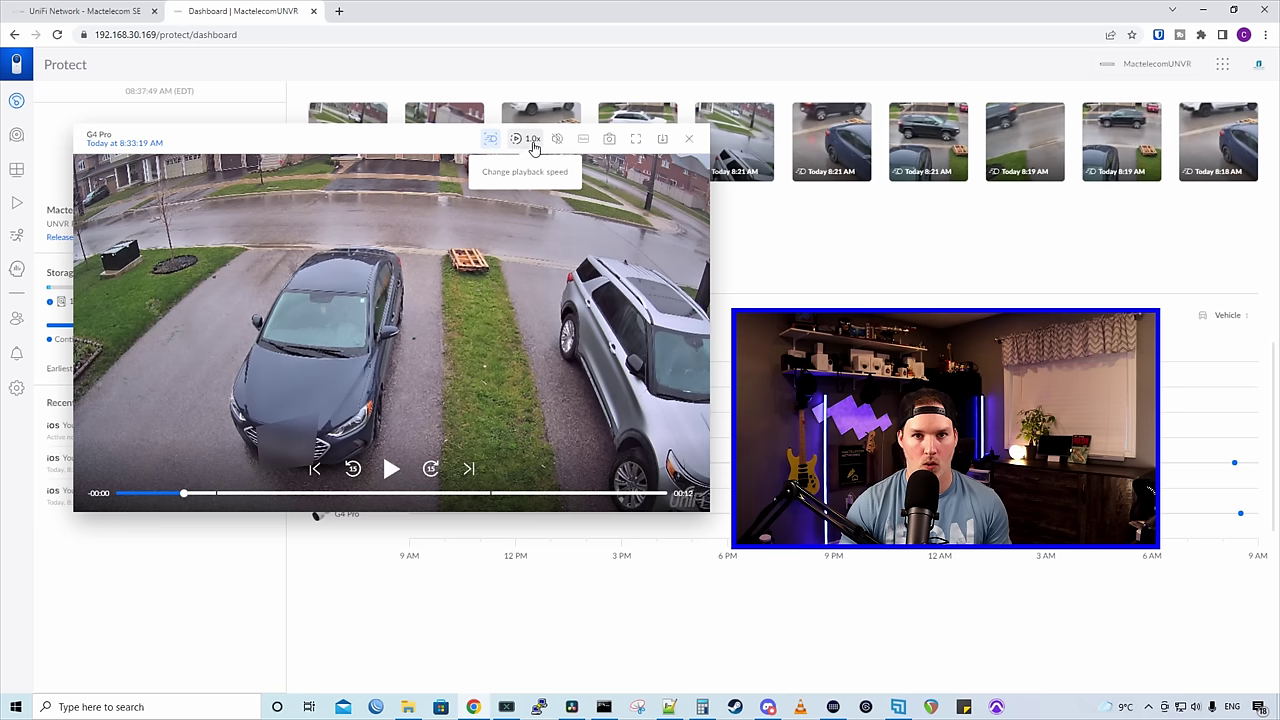
left_click(584, 142)
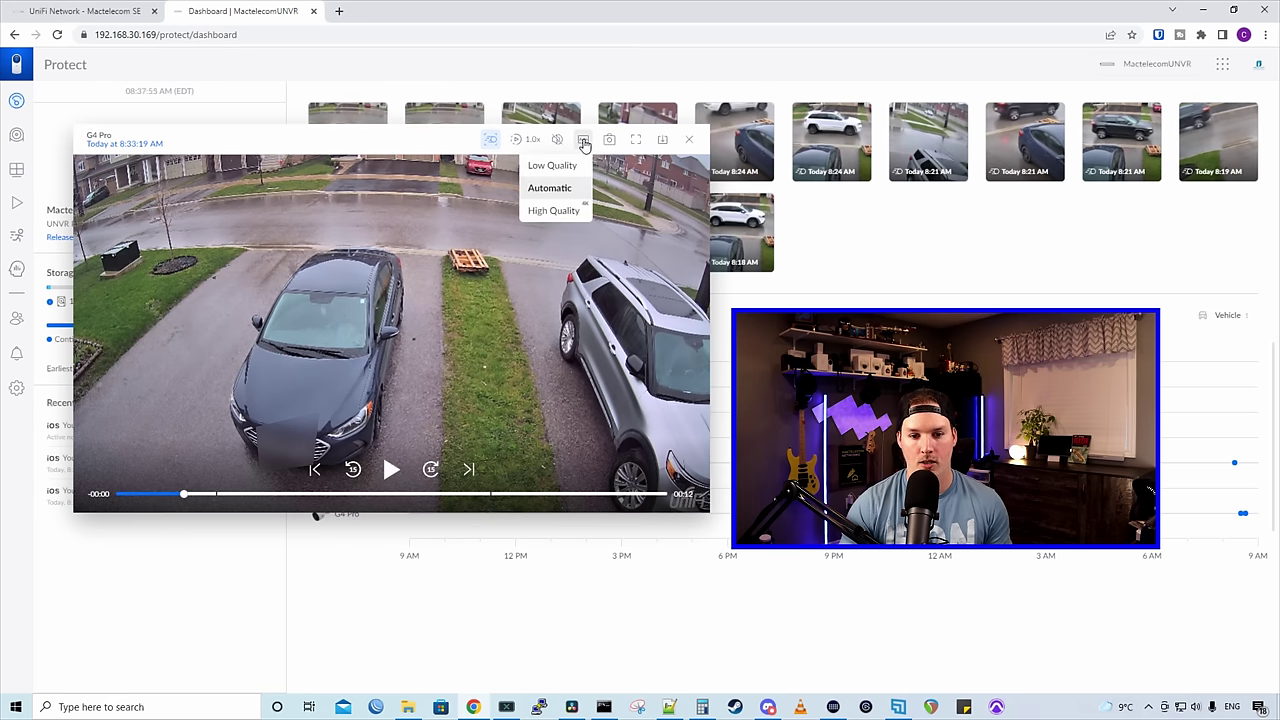
left_click(563, 211)
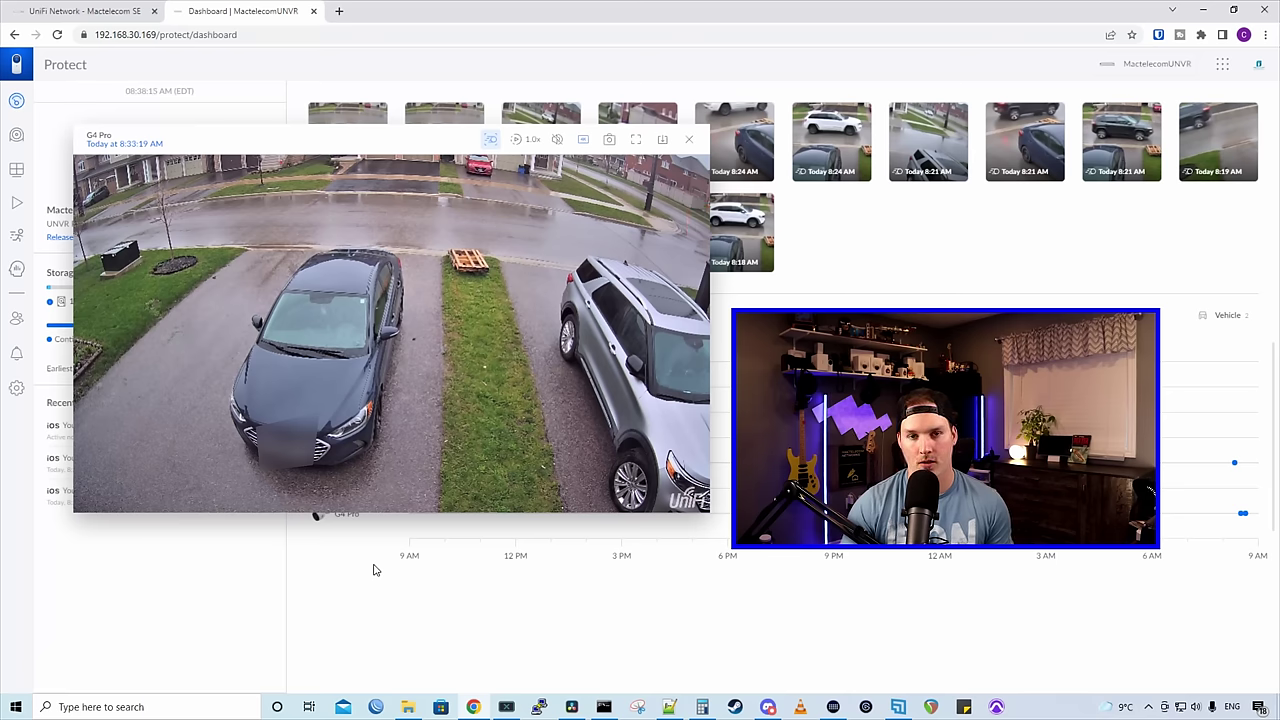
Close the clip player and highlight the recent iOS app access entry
left_click(689, 139)
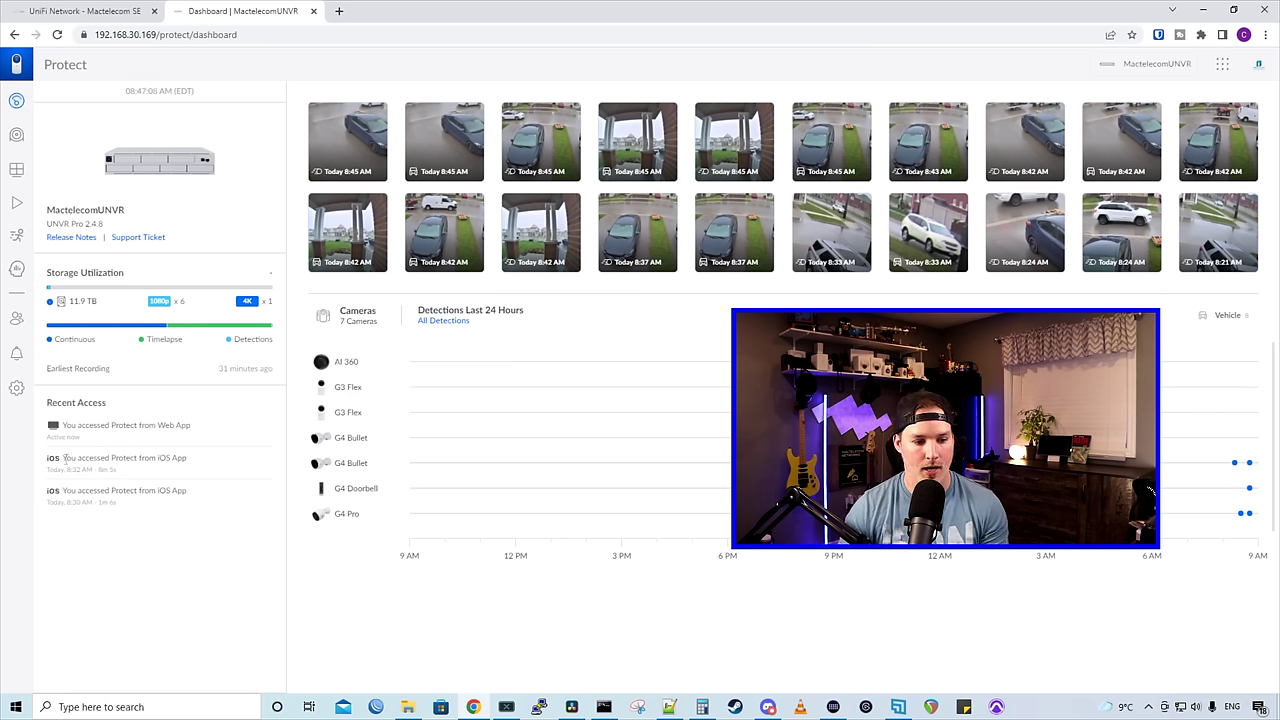
left_click_drag(63, 458, 231, 467)
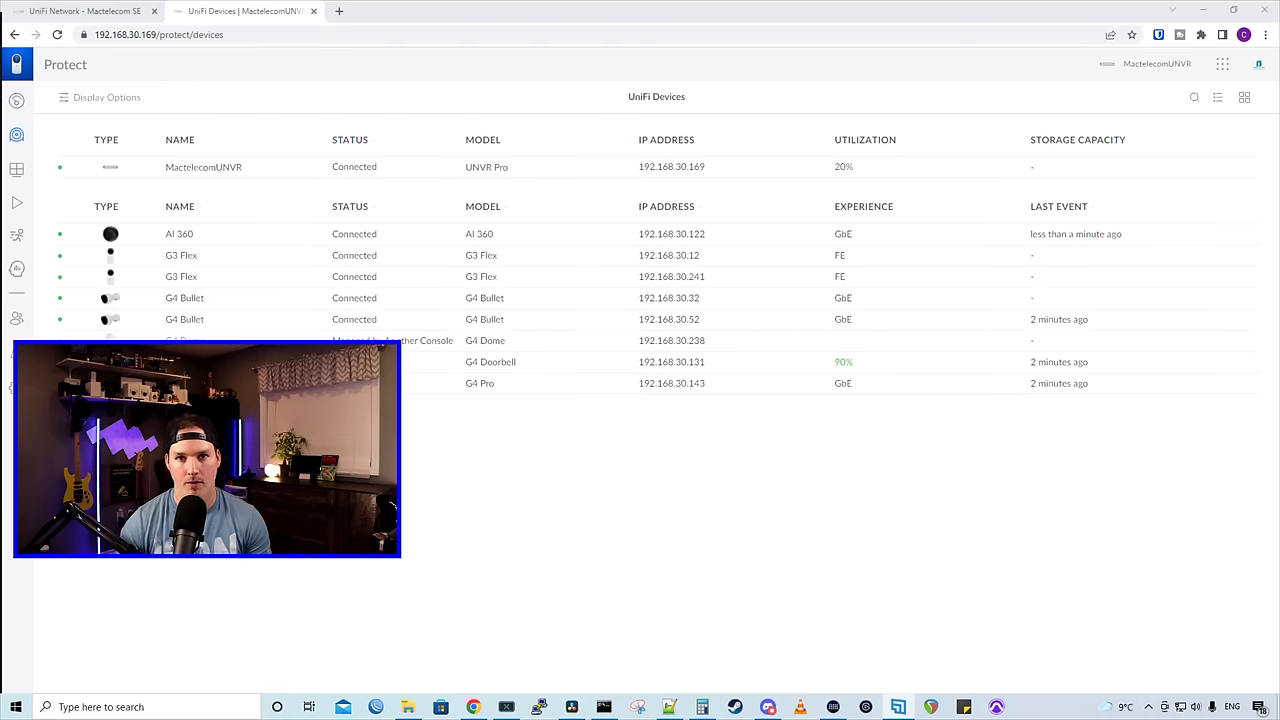
Switch the G4 Pro's recording mode to Detections and back to Always, then expand Recording Quality
mouse_move(236, 383)
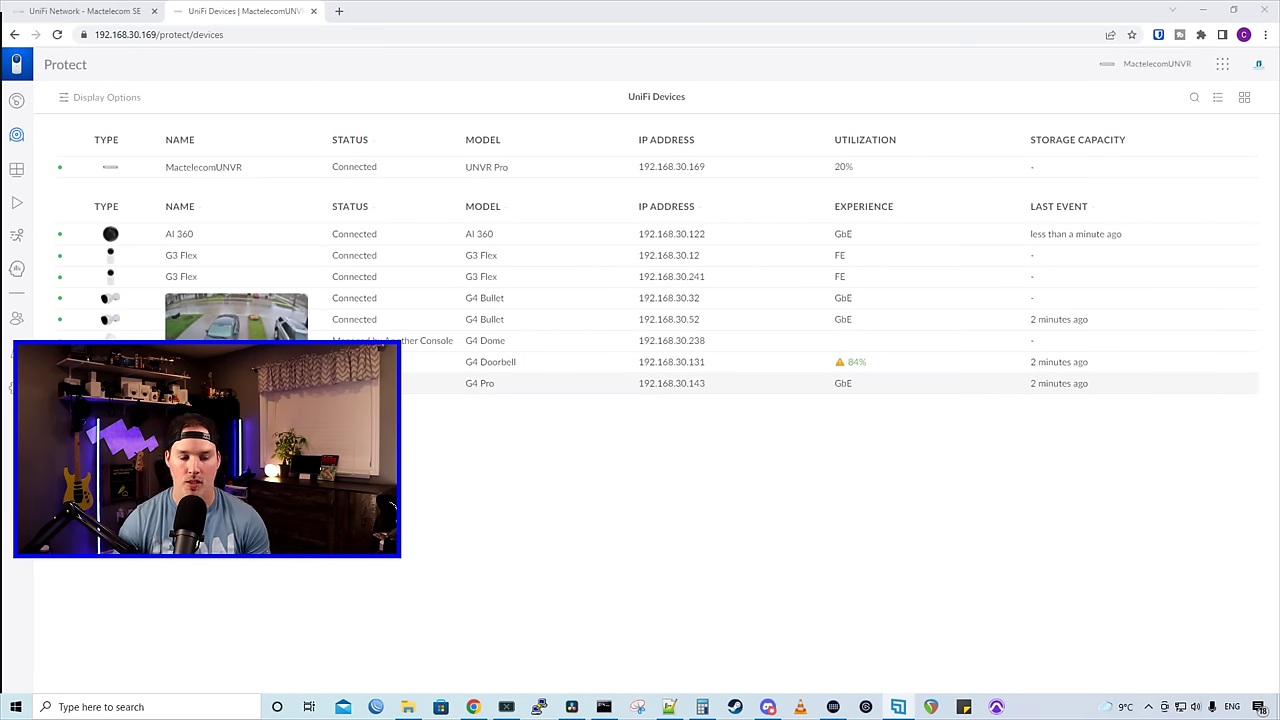
left_click(236, 383)
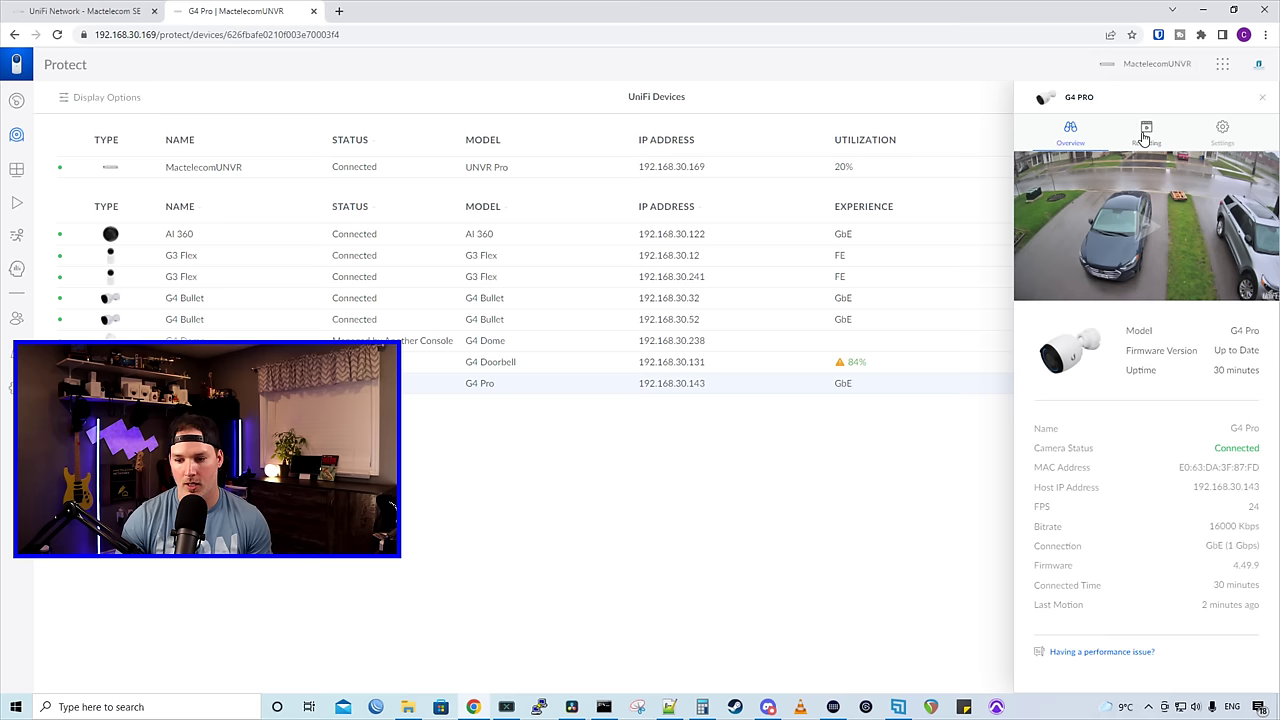
left_click(1145, 130)
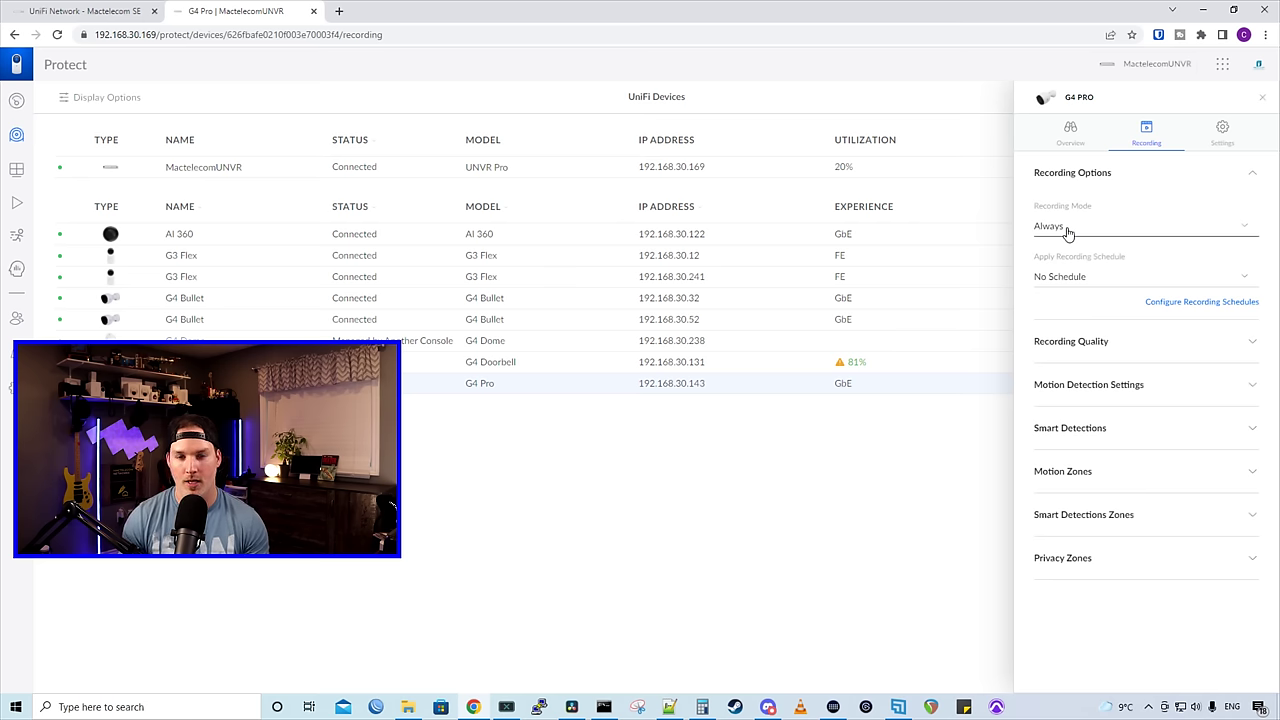
left_click(1068, 231)
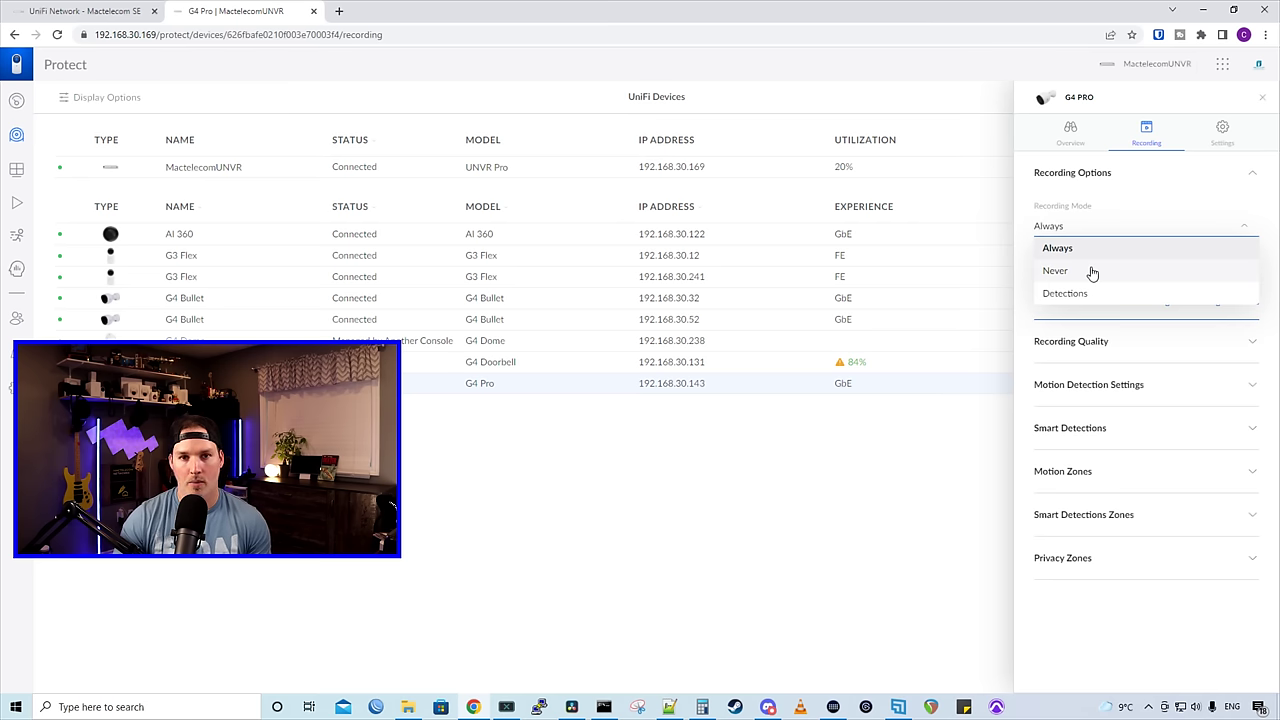
left_click(1084, 293)
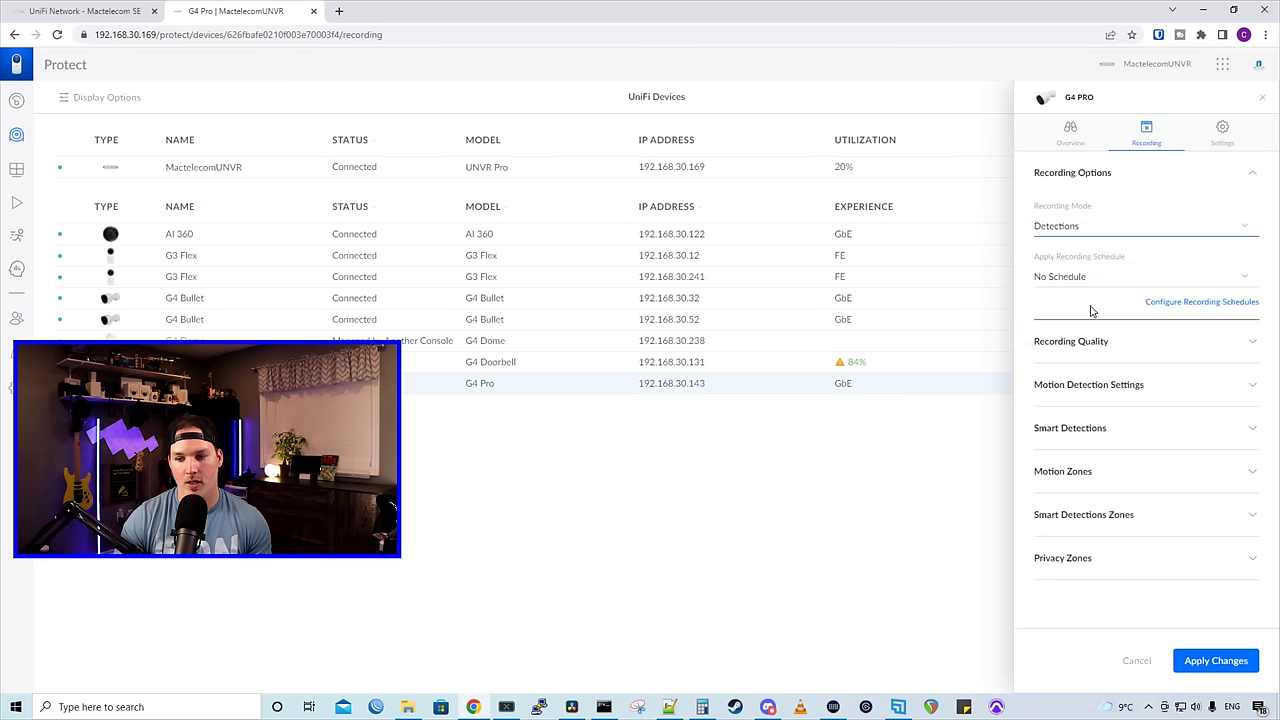
left_click(1111, 243)
left_click(1135, 274)
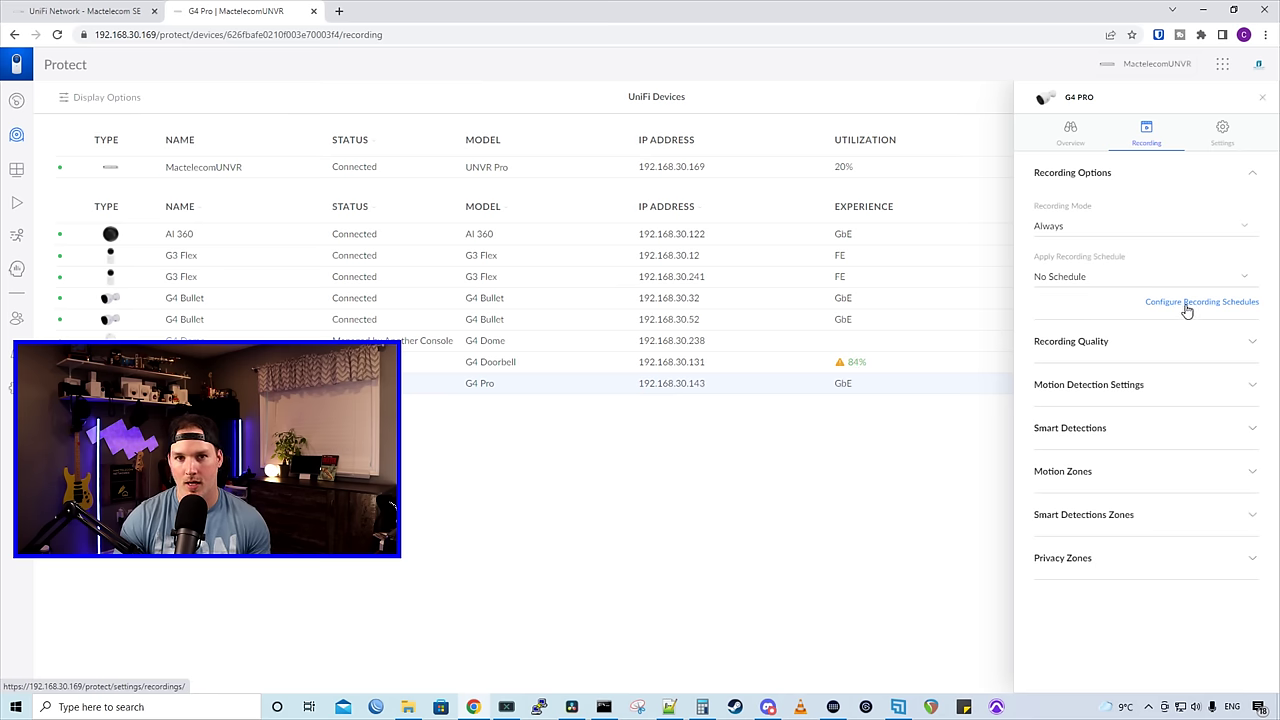
left_click(1095, 345)
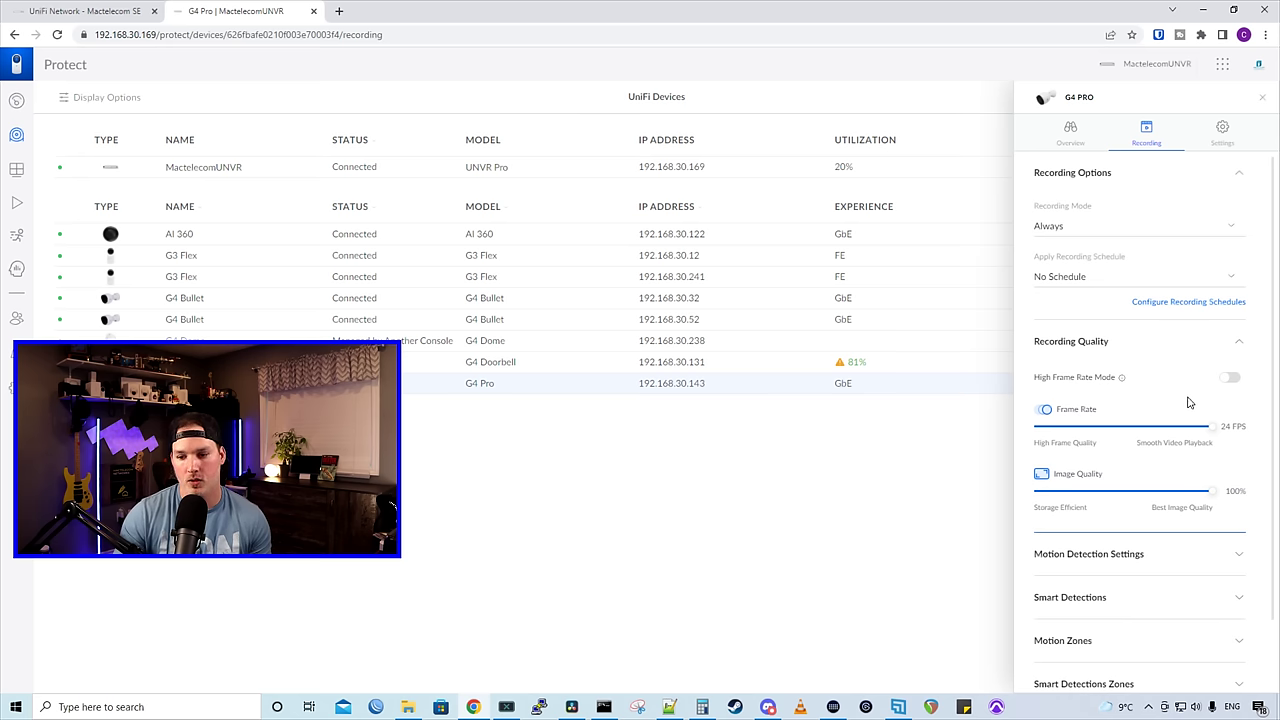
Check the first G4 Bullet's recording quality, noting its 24 FPS frame rate
mouse_move(258, 304)
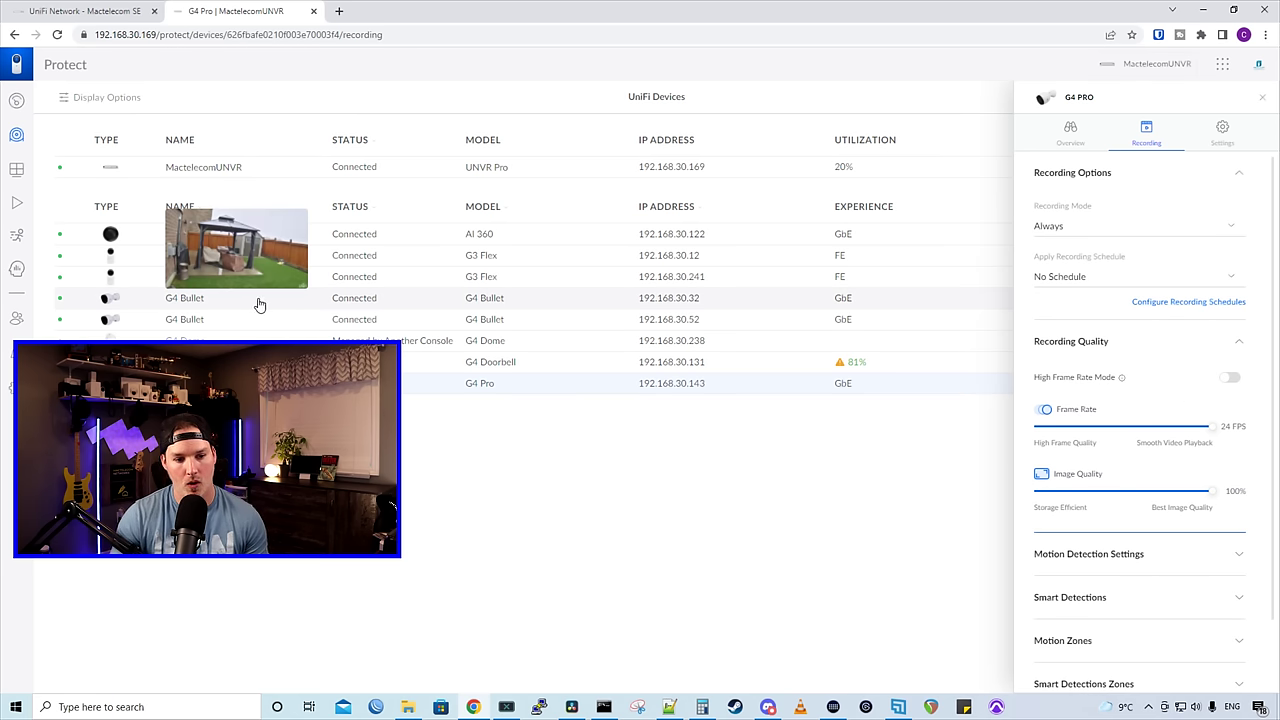
left_click(258, 304)
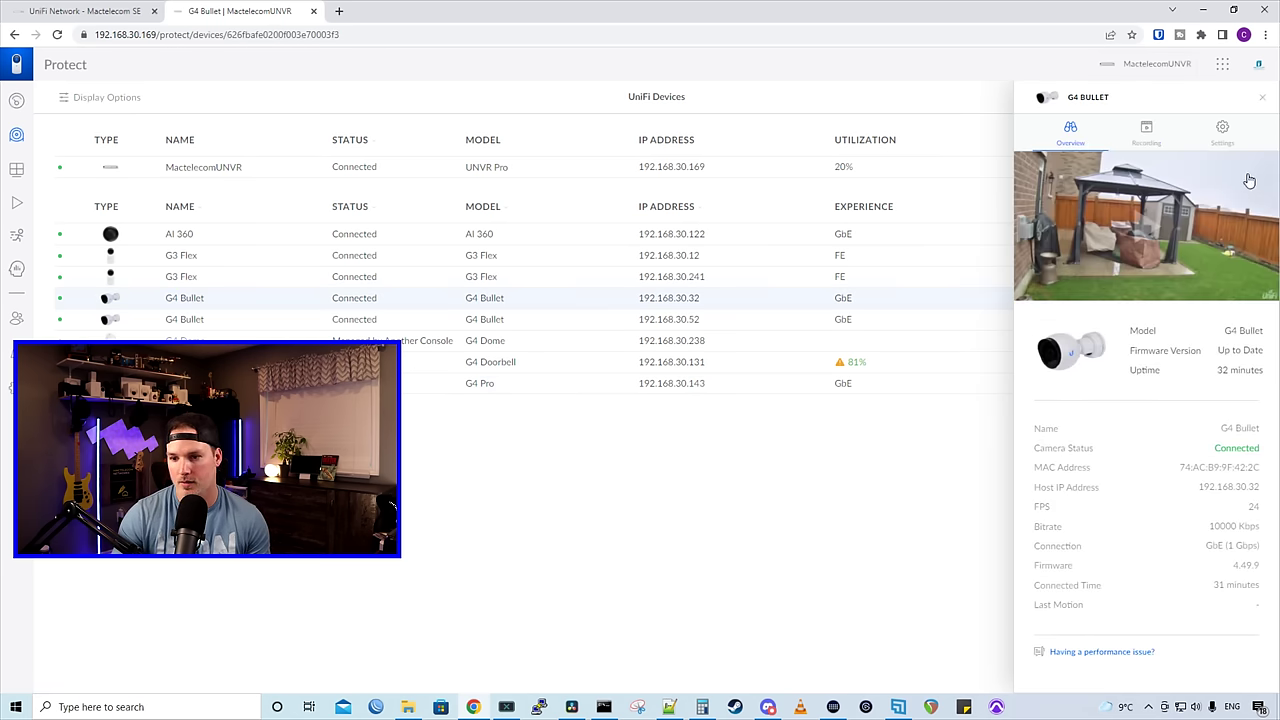
left_click(1154, 146)
left_click(1134, 343)
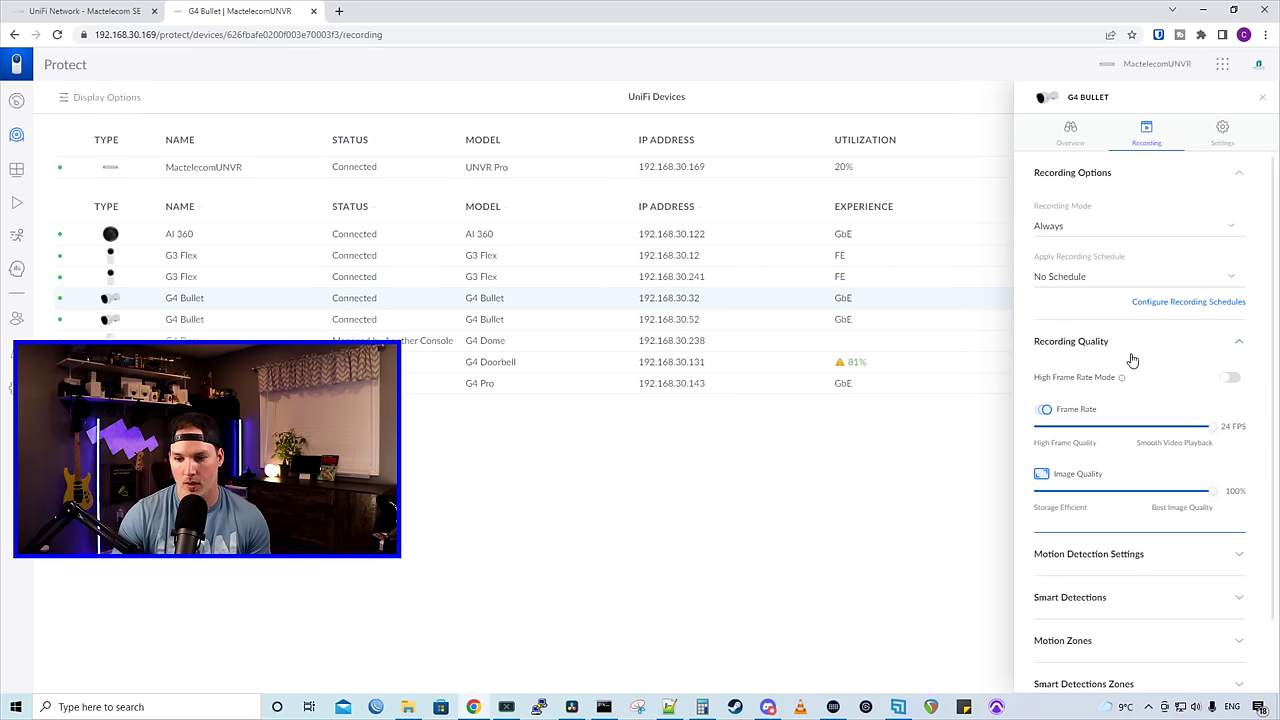
left_click_drag(1219, 427, 1247, 429)
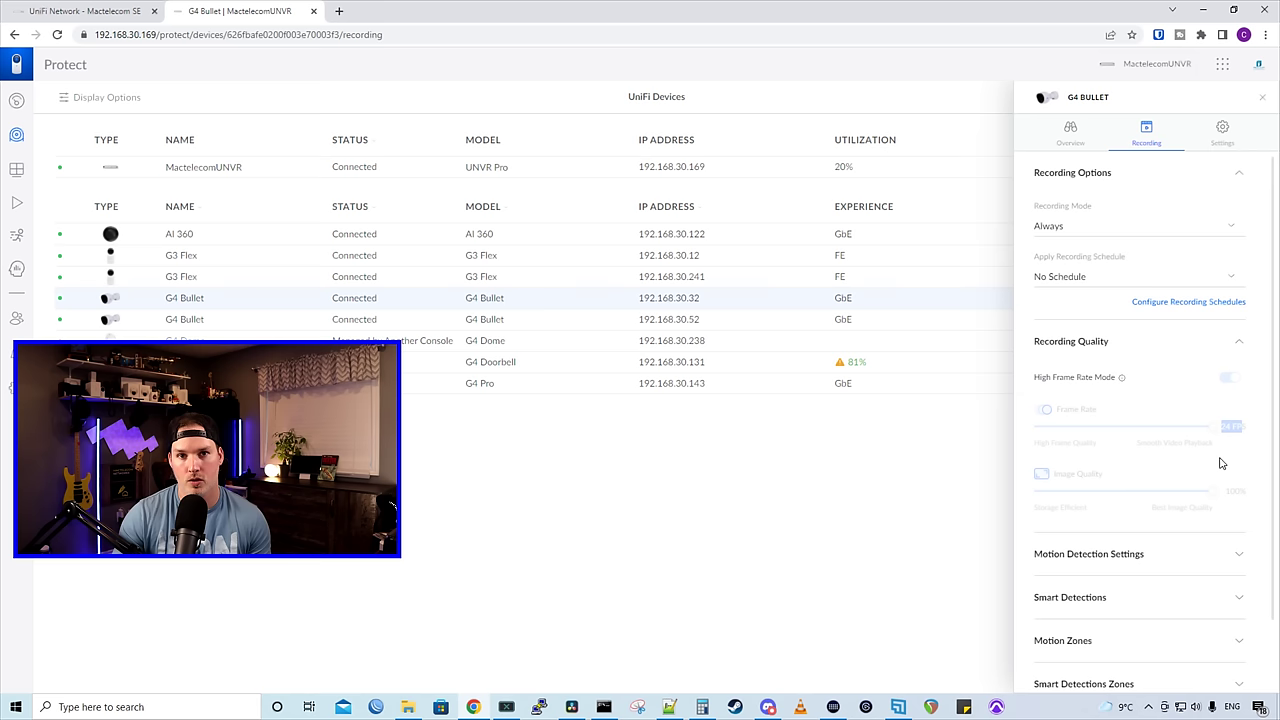
Expand the motion timings (1 s, 2 s, 2 s) and Person and Vehicle smart detections
scroll(1219, 463, "down", 1)
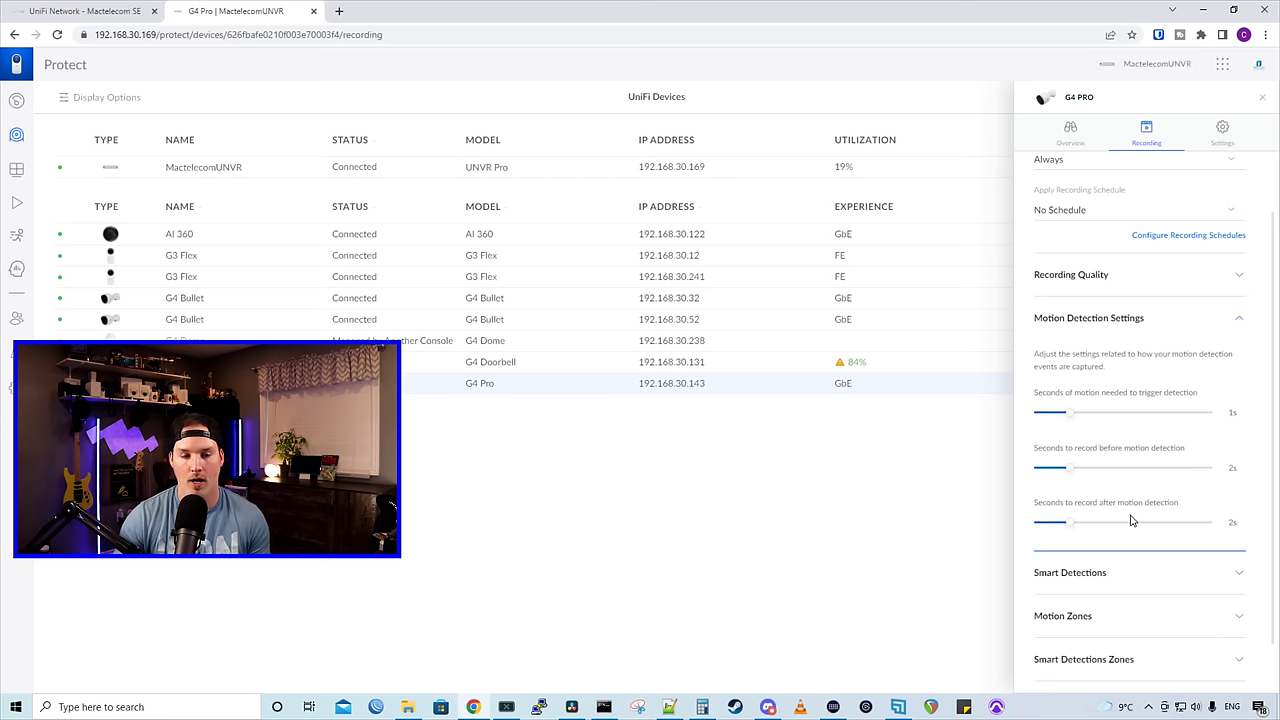
scroll(1133, 520, "down", 2)
left_click(1059, 385)
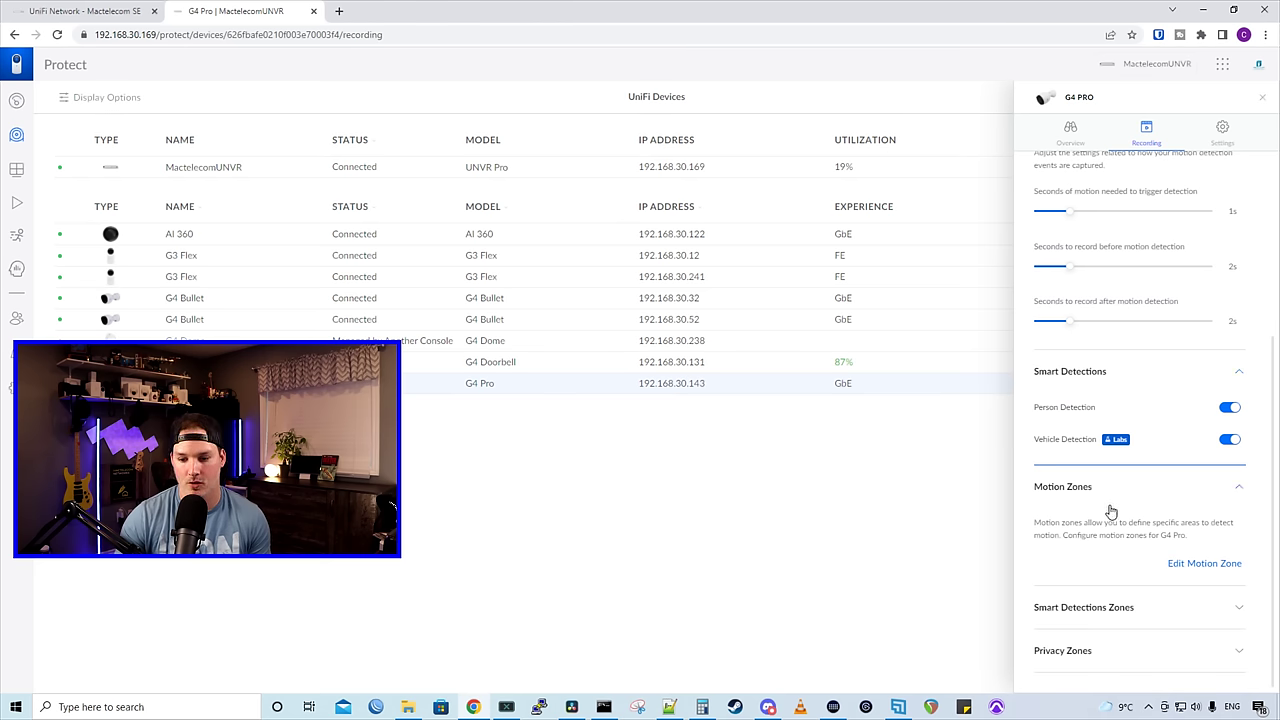
Reshape the G4 Pro's Default motion zone to cover the driveway
left_click(1215, 566)
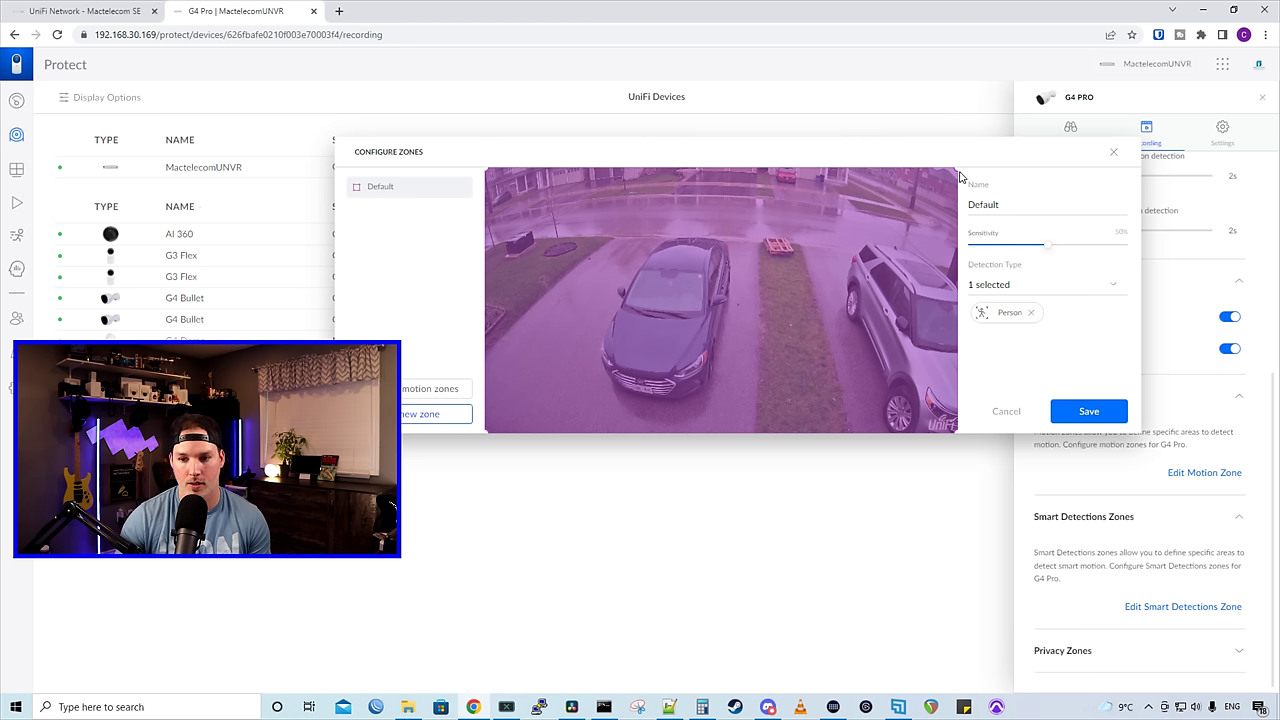
left_click_drag(956, 168, 757, 242)
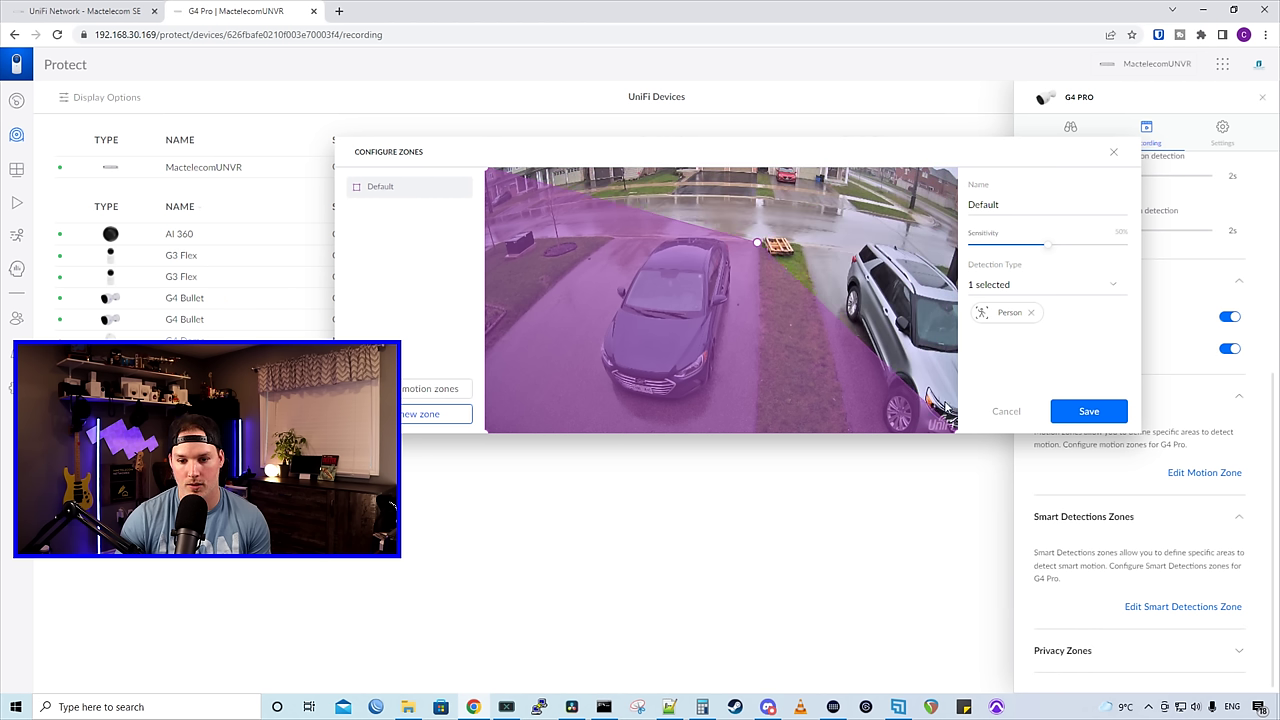
left_click_drag(956, 432, 772, 432)
left_click_drag(485, 168, 489, 229)
right_click(489, 229)
key("Escape")
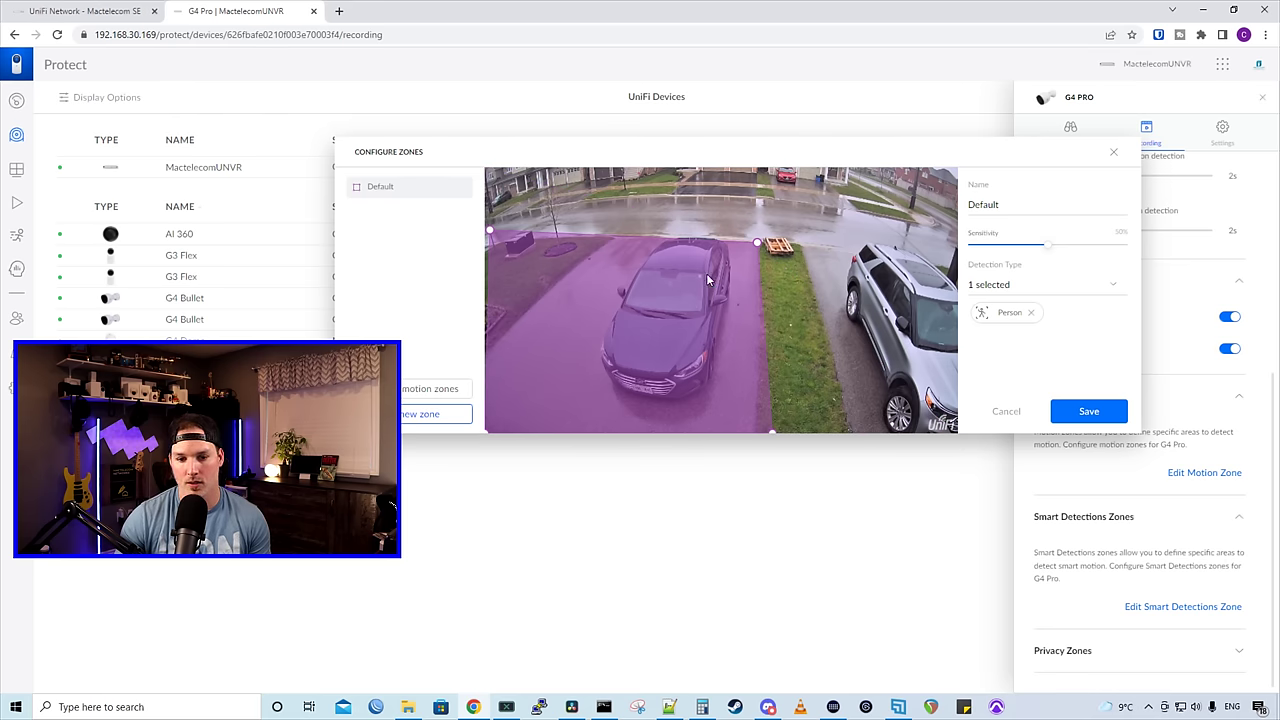
Add a vehicle New Zone as a thin band across the street and save the zones
left_click(432, 416)
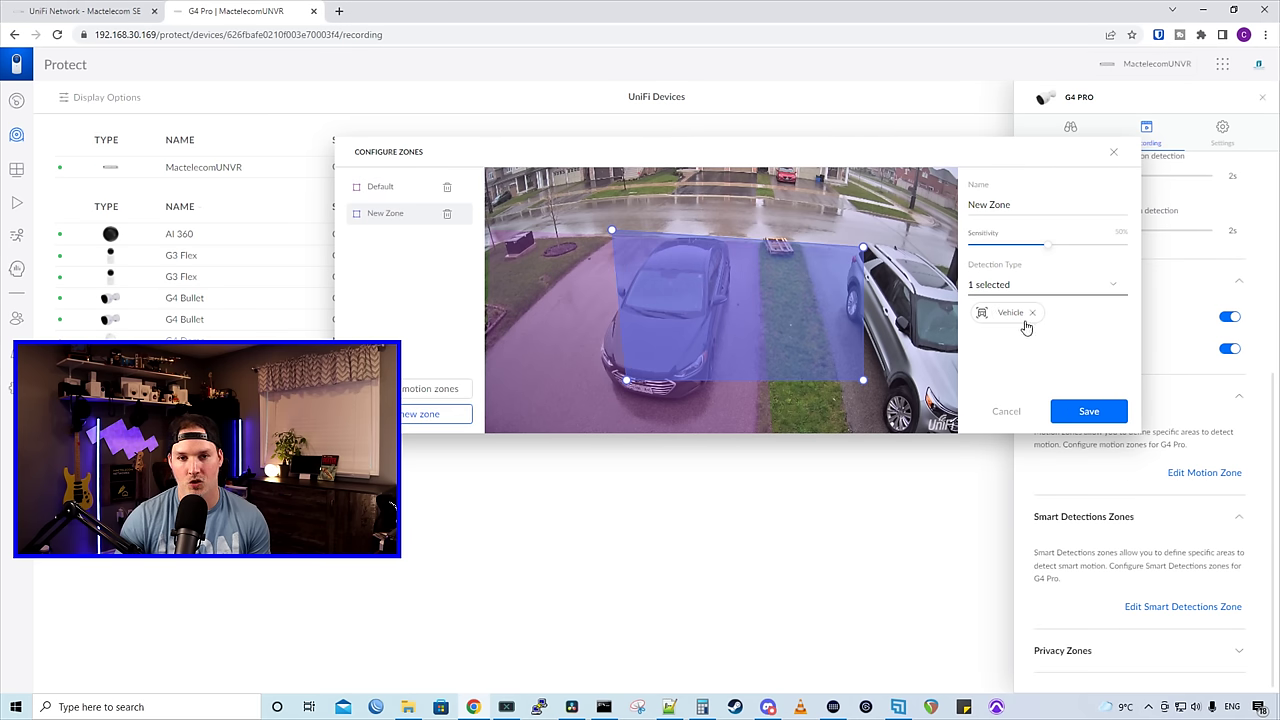
left_click_drag(862, 250, 860, 214)
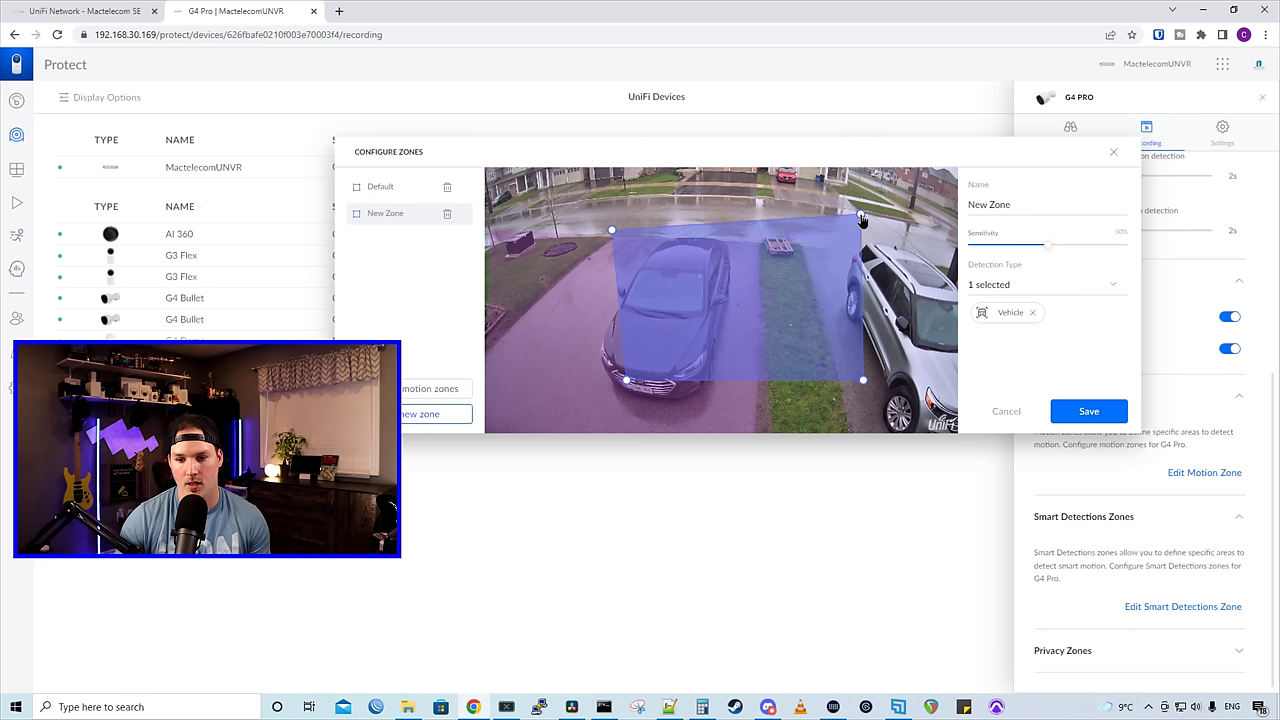
left_click_drag(860, 378, 946, 232)
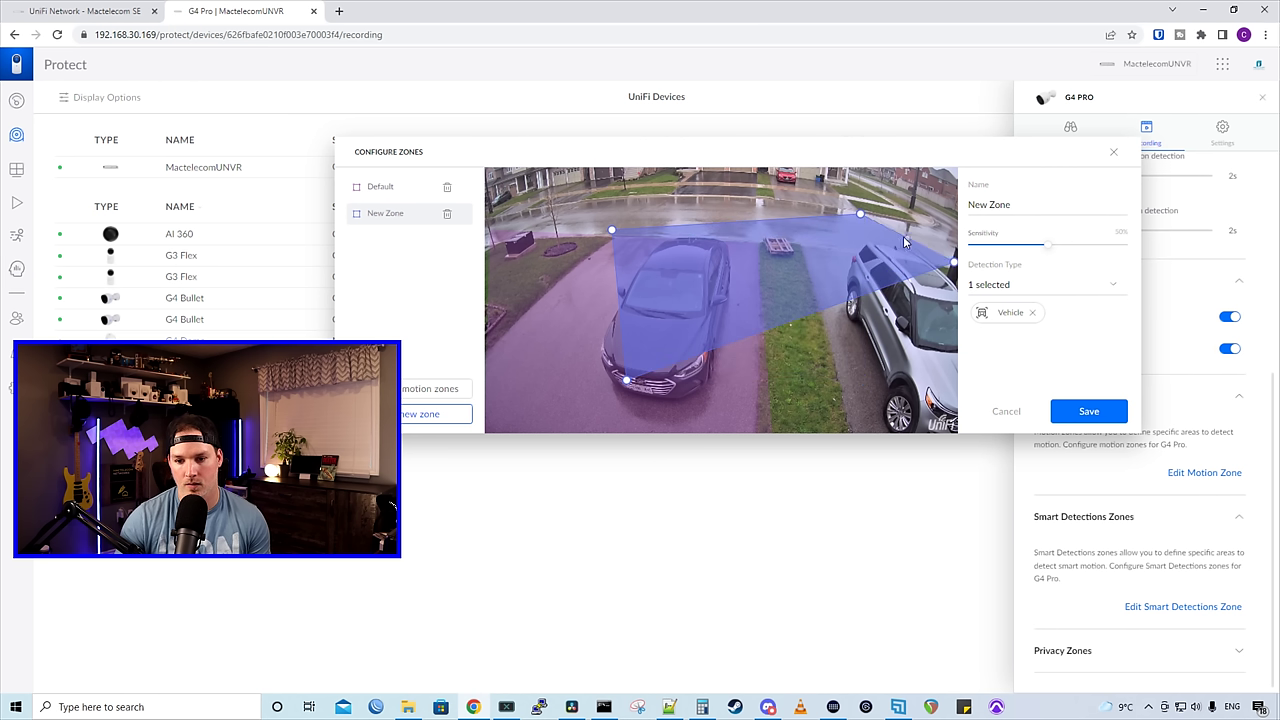
left_click_drag(611, 230, 484, 205)
left_click_drag(627, 385, 826, 255)
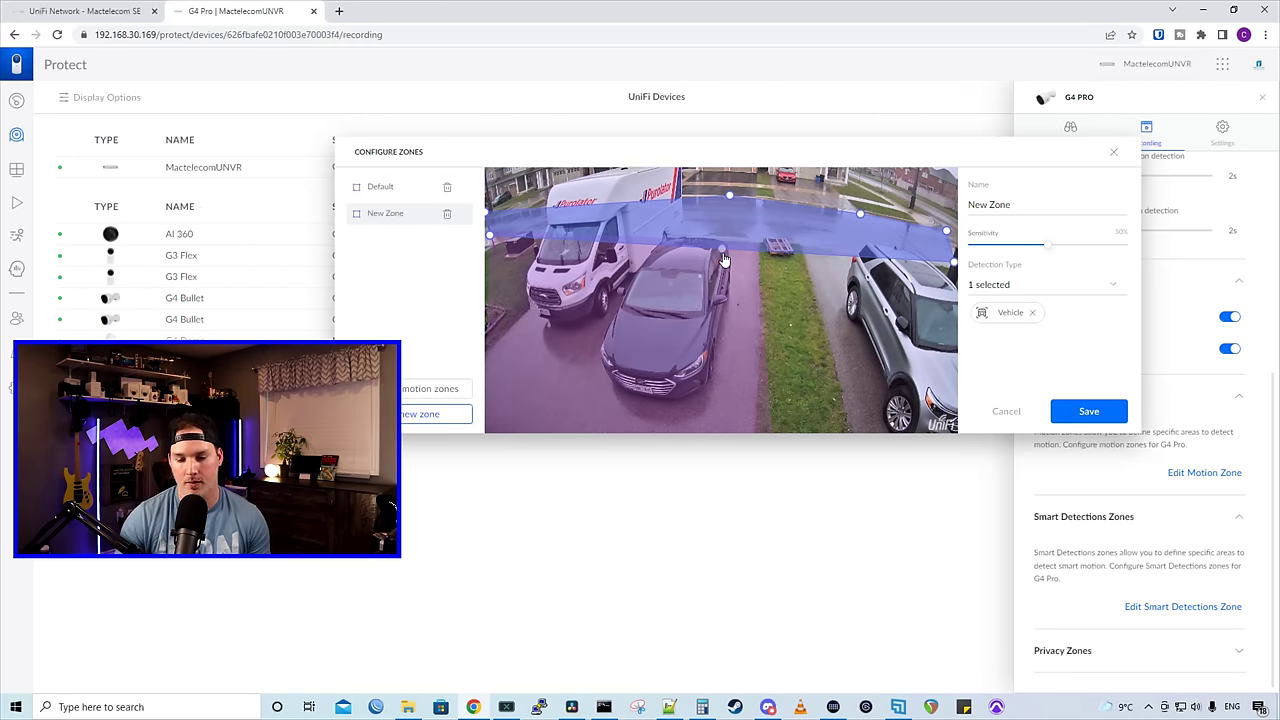
left_click(1088, 411)
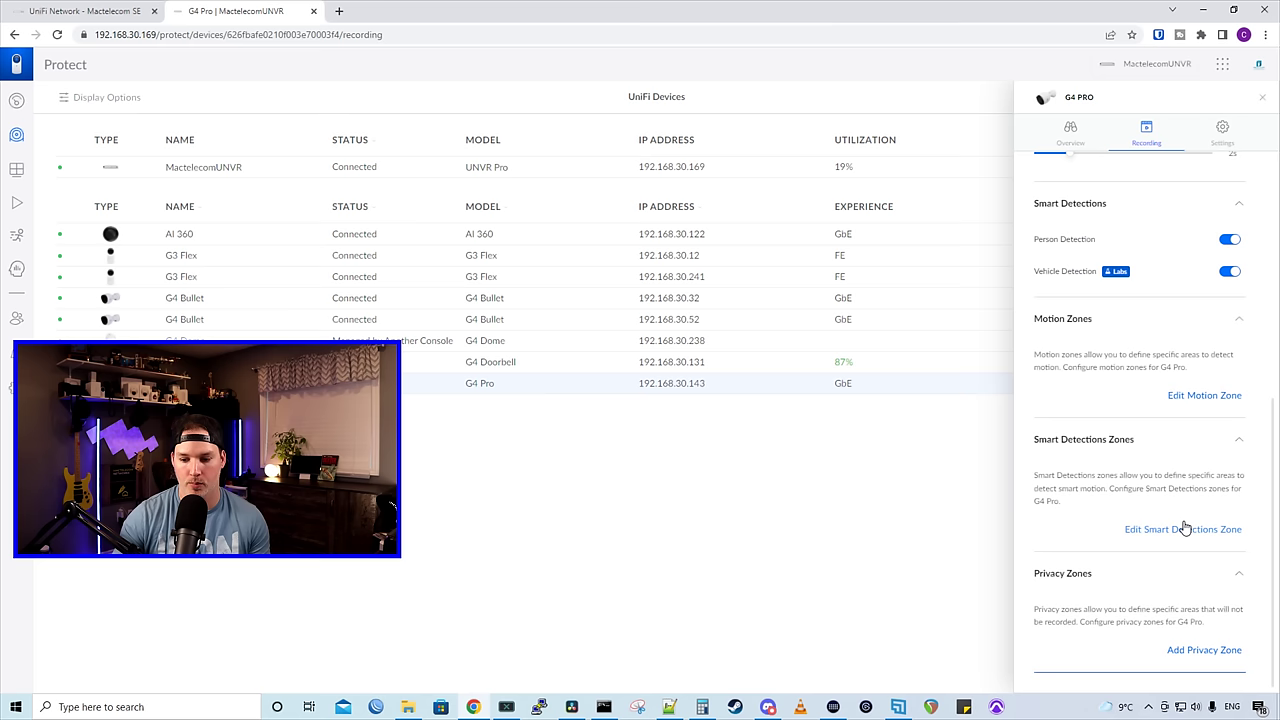
Add a G4 Pro privacy zone masking the right side of the view around the parked car
left_click(1186, 658)
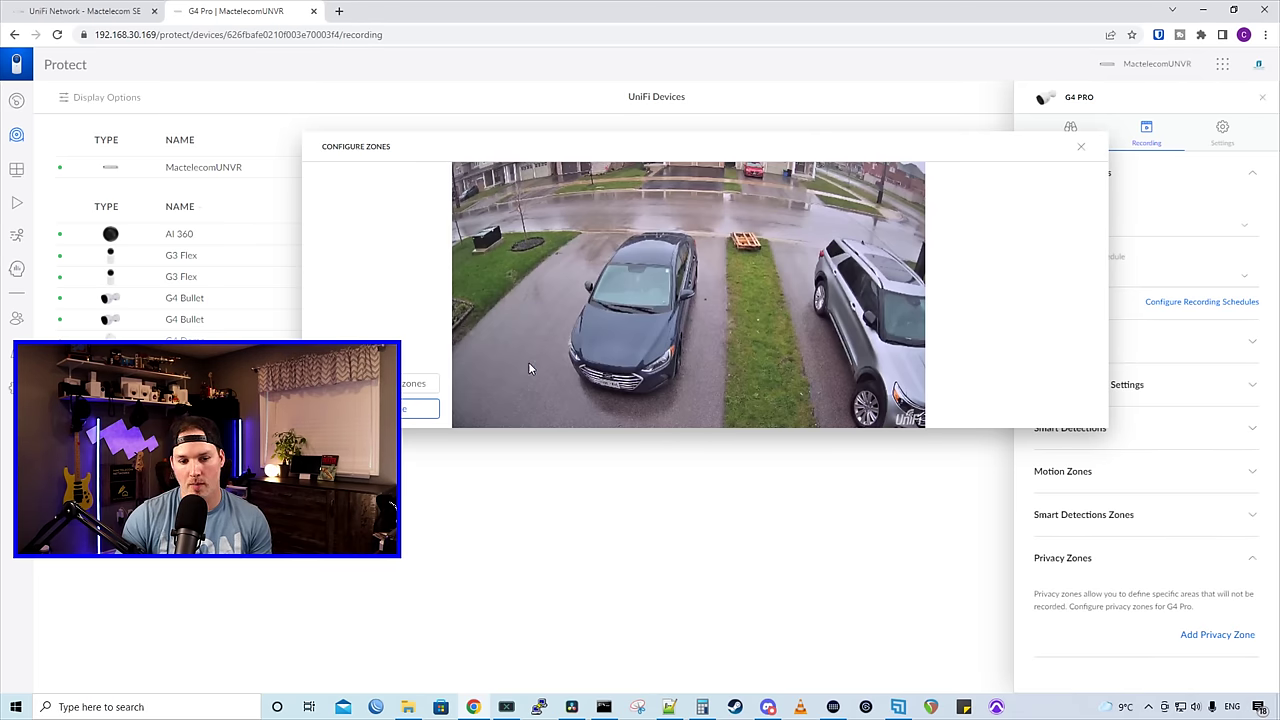
left_click(422, 408)
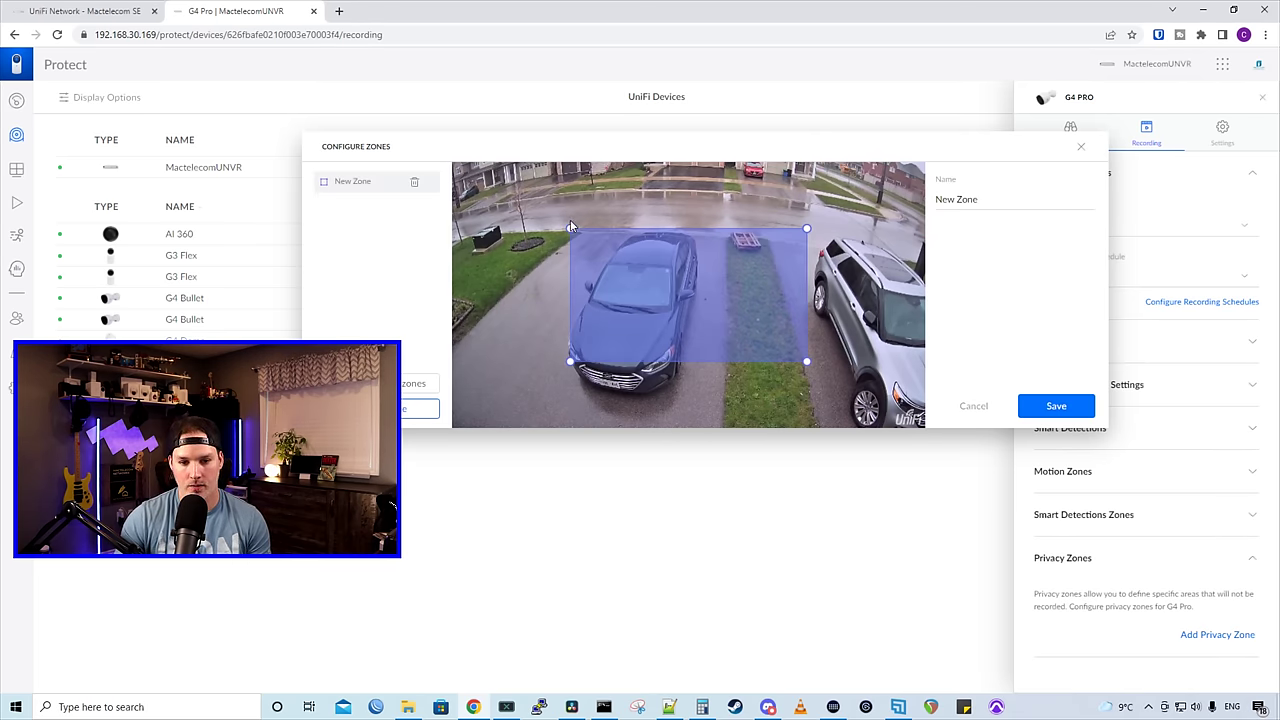
left_click_drag(569, 228, 455, 164)
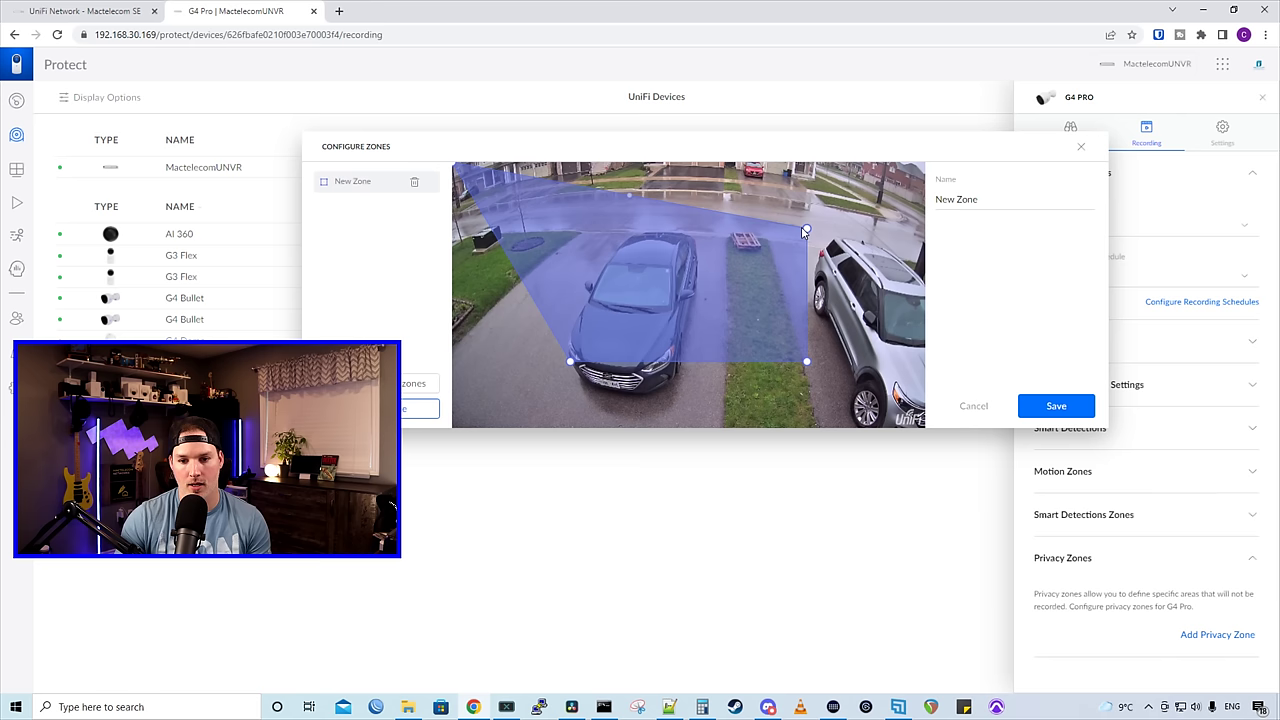
left_click_drag(805, 231, 813, 163)
left_click_drag(808, 361, 923, 165)
left_click_drag(569, 361, 452, 226)
left_click_drag(688, 196, 726, 428)
left_click_drag(686, 226, 731, 231)
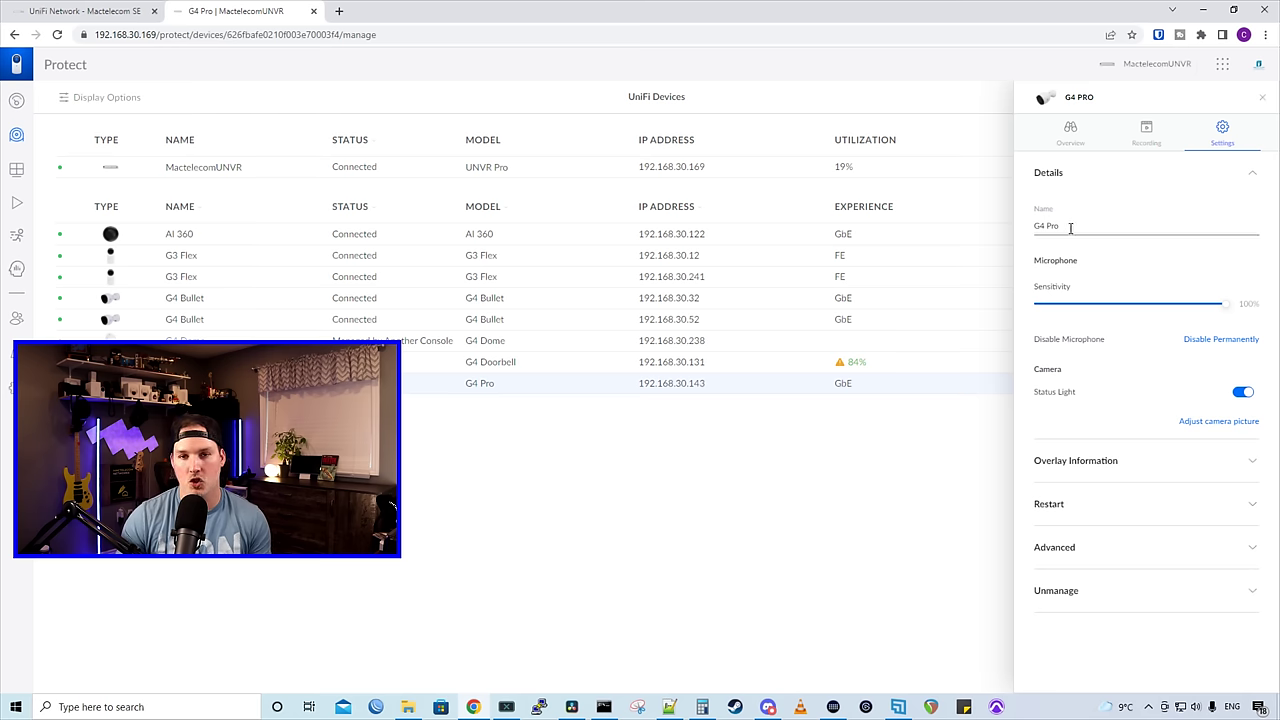
Rename the G4 Pro to 'Right side of driveway' and cancel permanently disabling its microphone
triple_click(1083, 231)
type("Right")
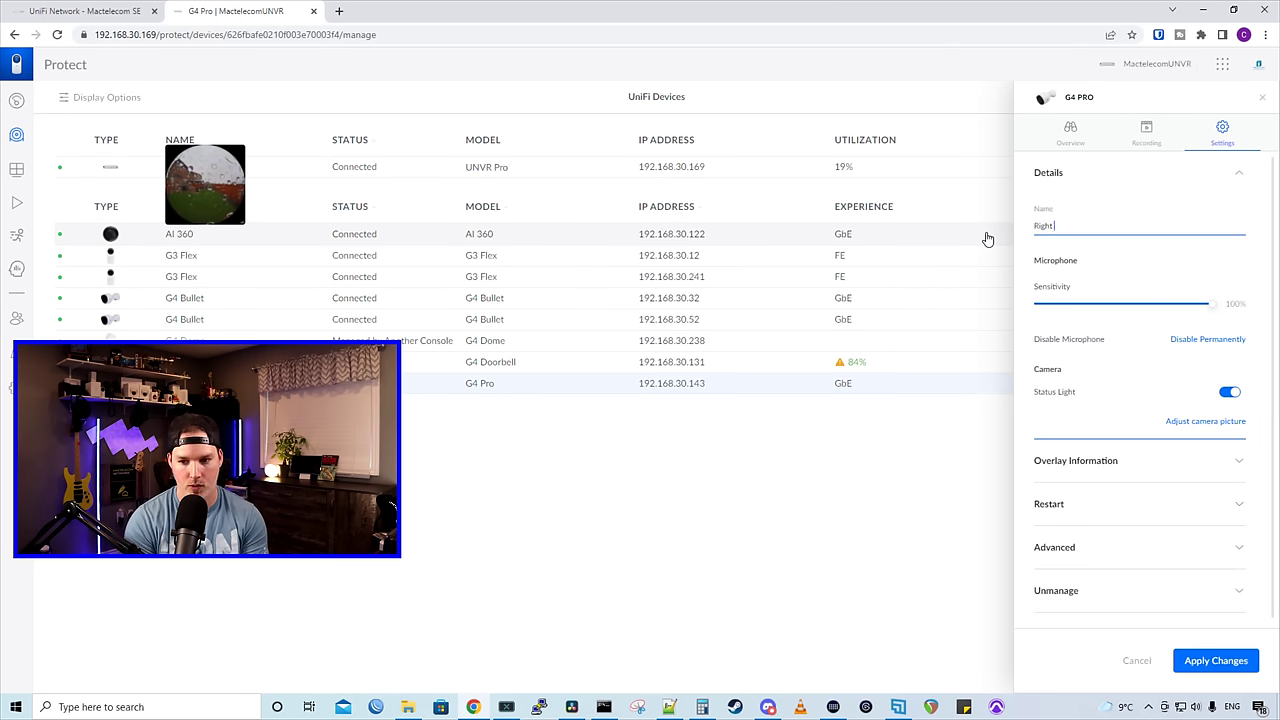
type(" side of driveway")
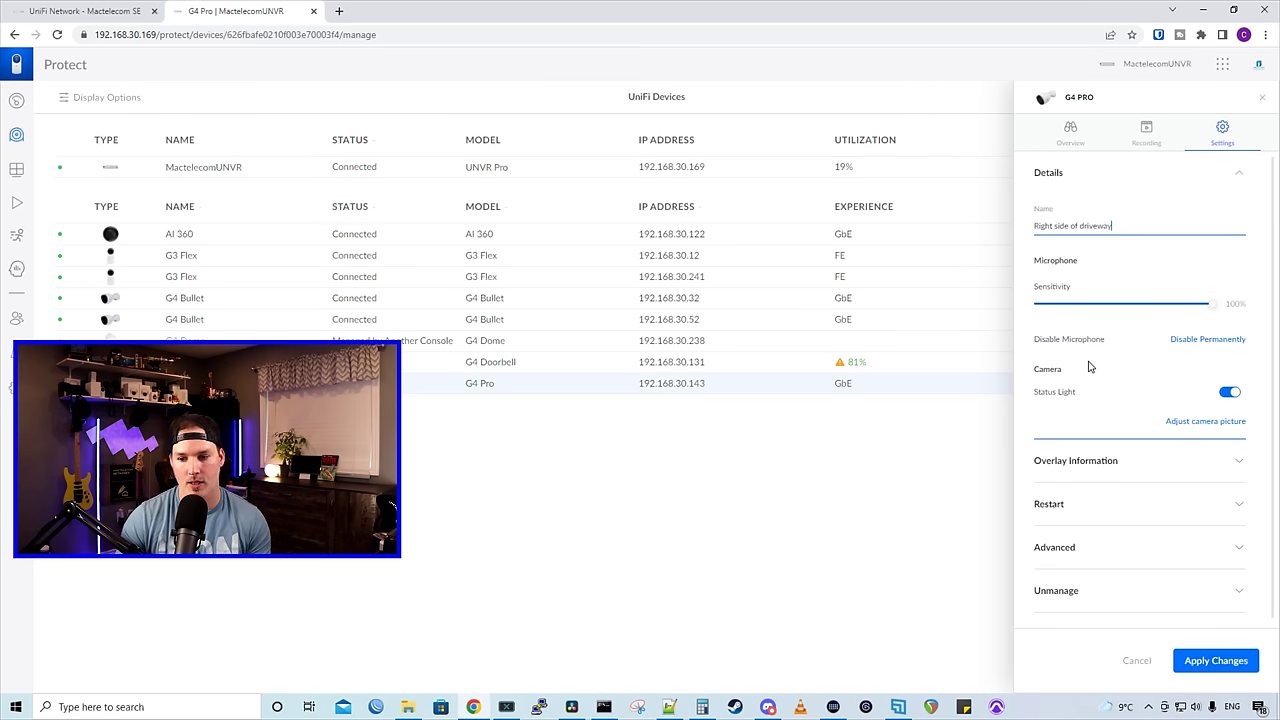
left_click(1207, 342)
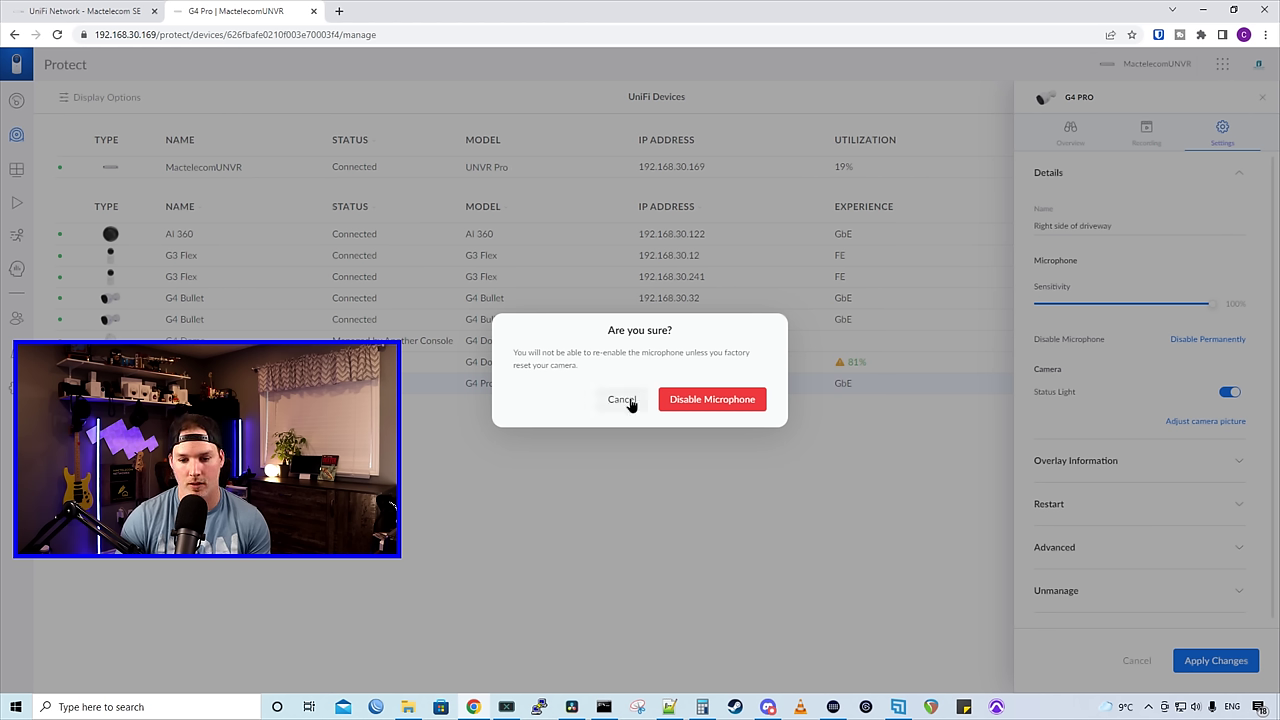
left_click(622, 399)
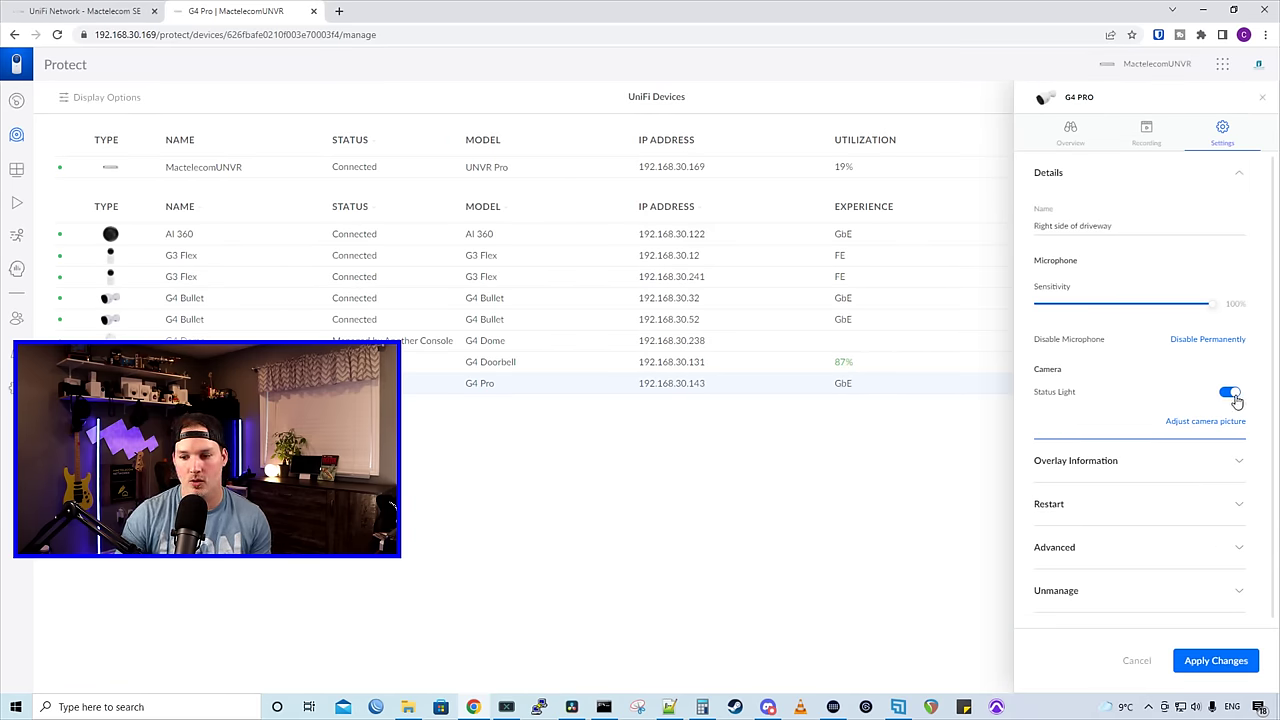
Review the G4 Pro's Overlay Information, Restart and Advanced settings, then close its panel
left_click(1214, 463)
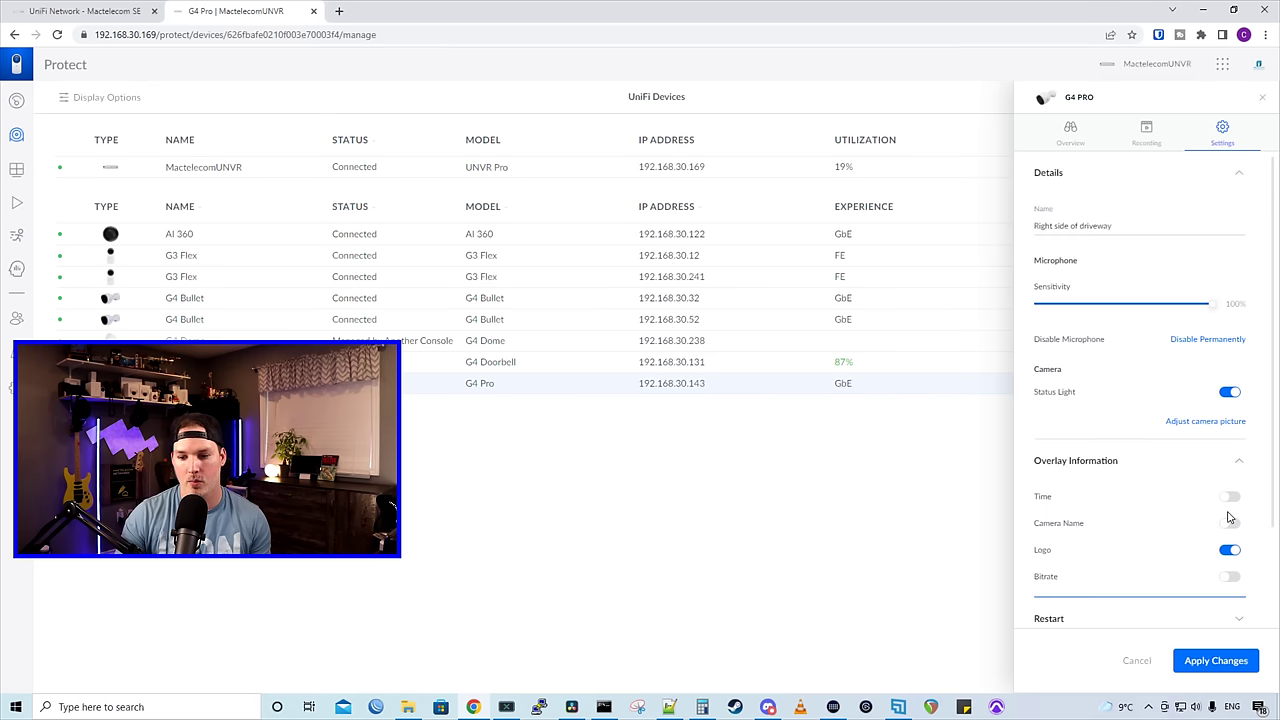
scroll(1229, 514, "down", 1)
scroll(1229, 514, "down", 1)
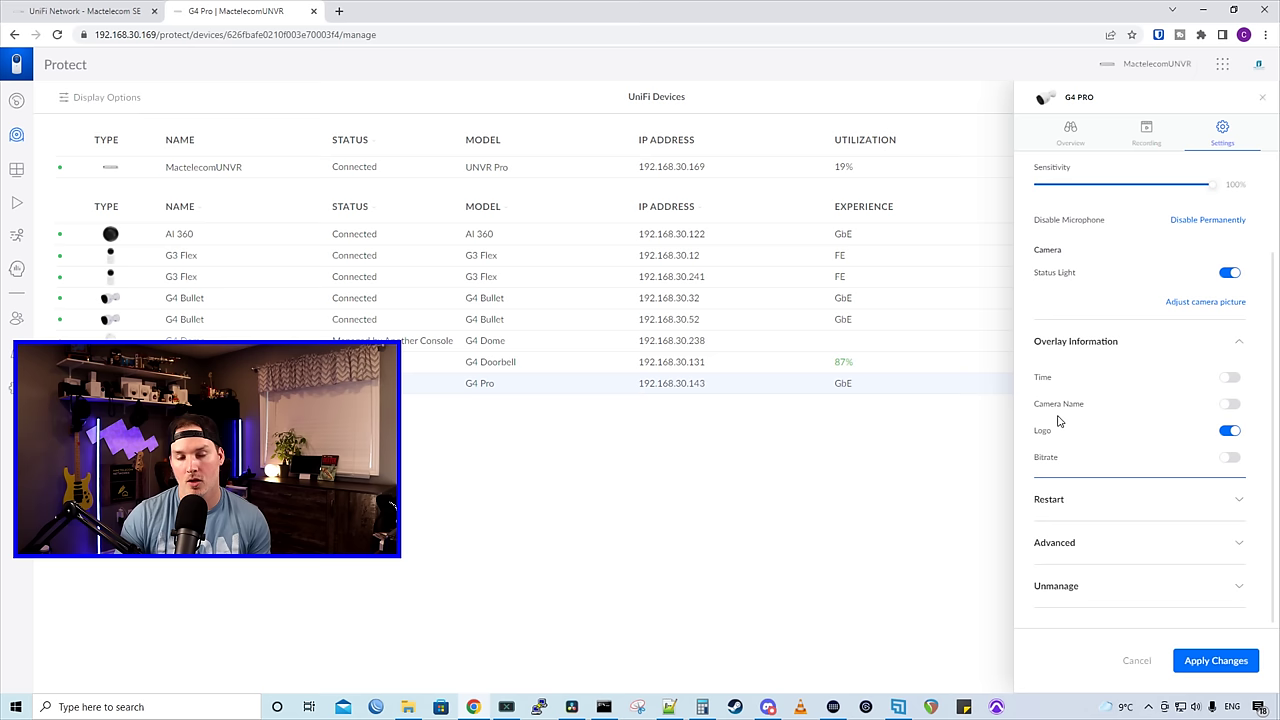
left_click(1080, 499)
scroll(1120, 495, "down", 1)
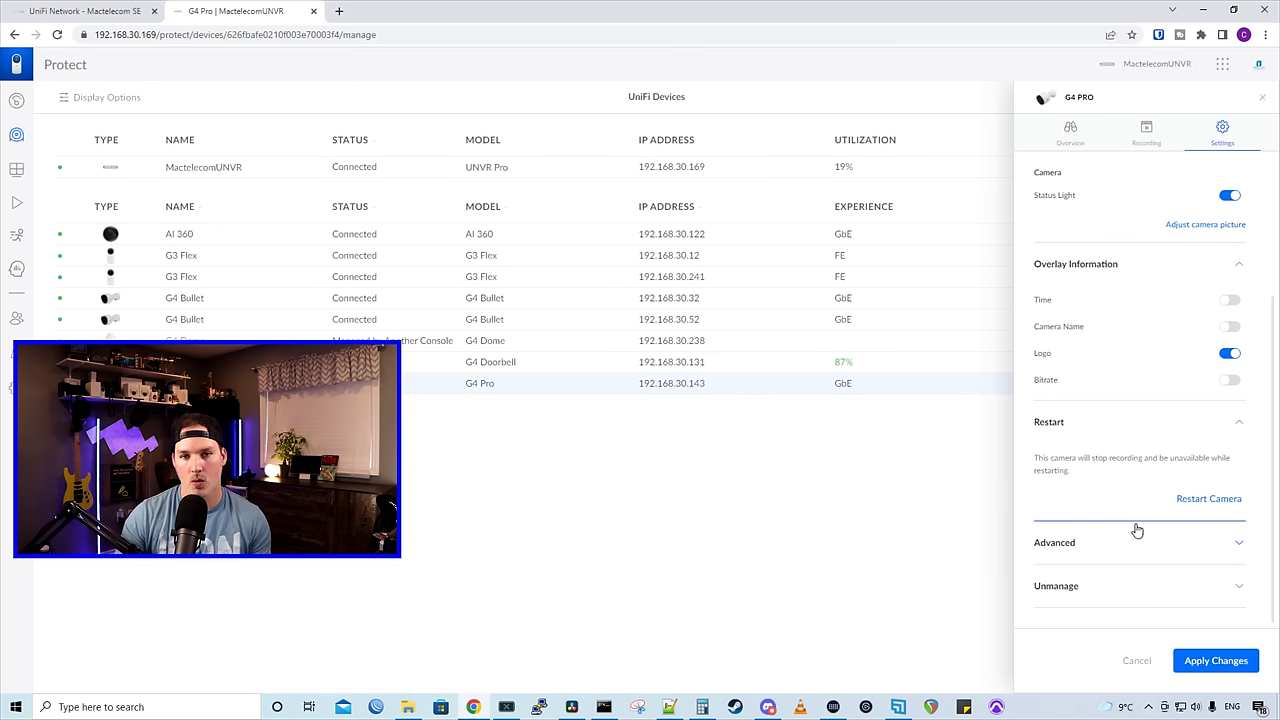
left_click(1124, 546)
scroll(1130, 530, "down", 2)
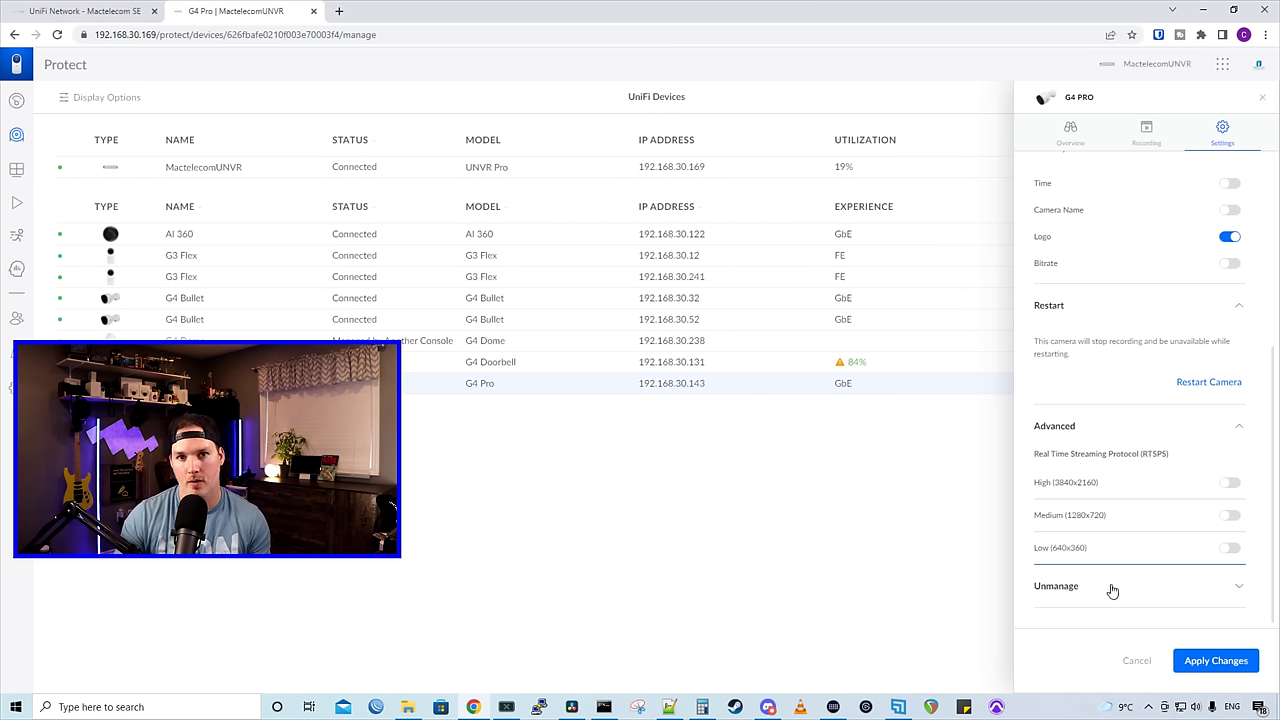
left_click(1136, 660)
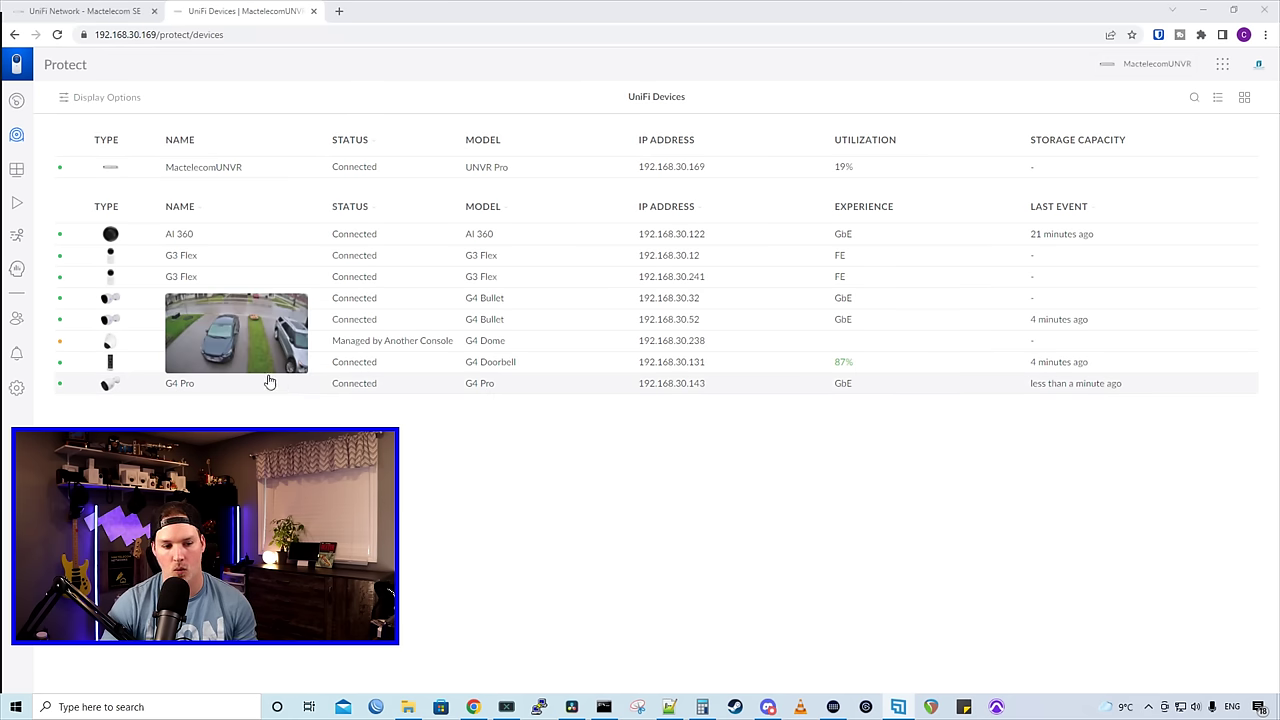
Check the G4 Doorbell's WiFi connection and review its camera picture adjustments
left_click(278, 362)
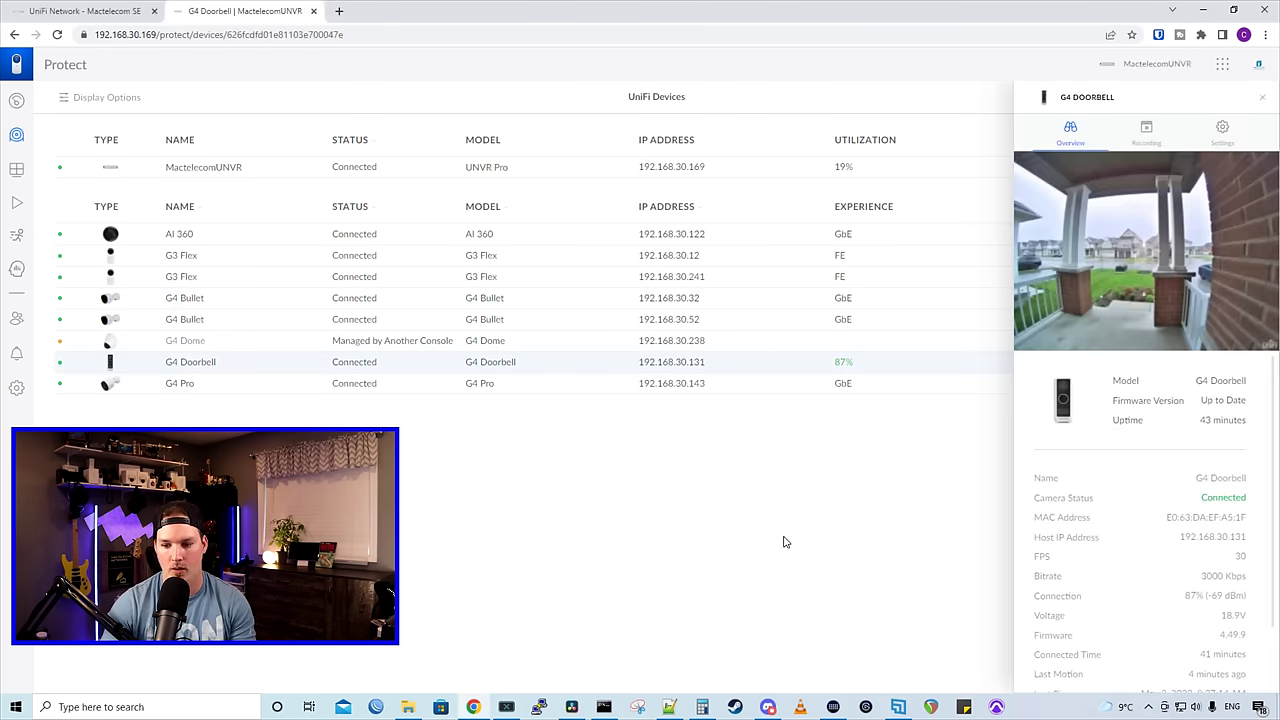
left_click(1229, 150)
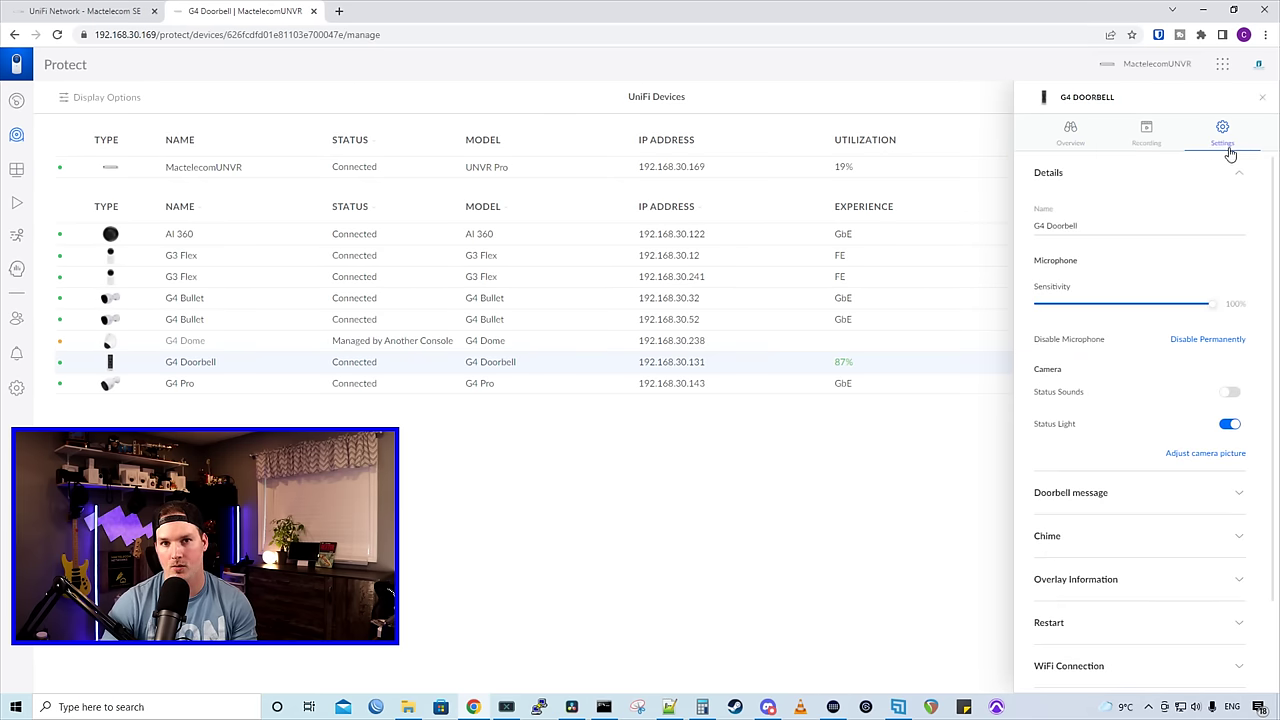
scroll(1188, 418, "down", 1)
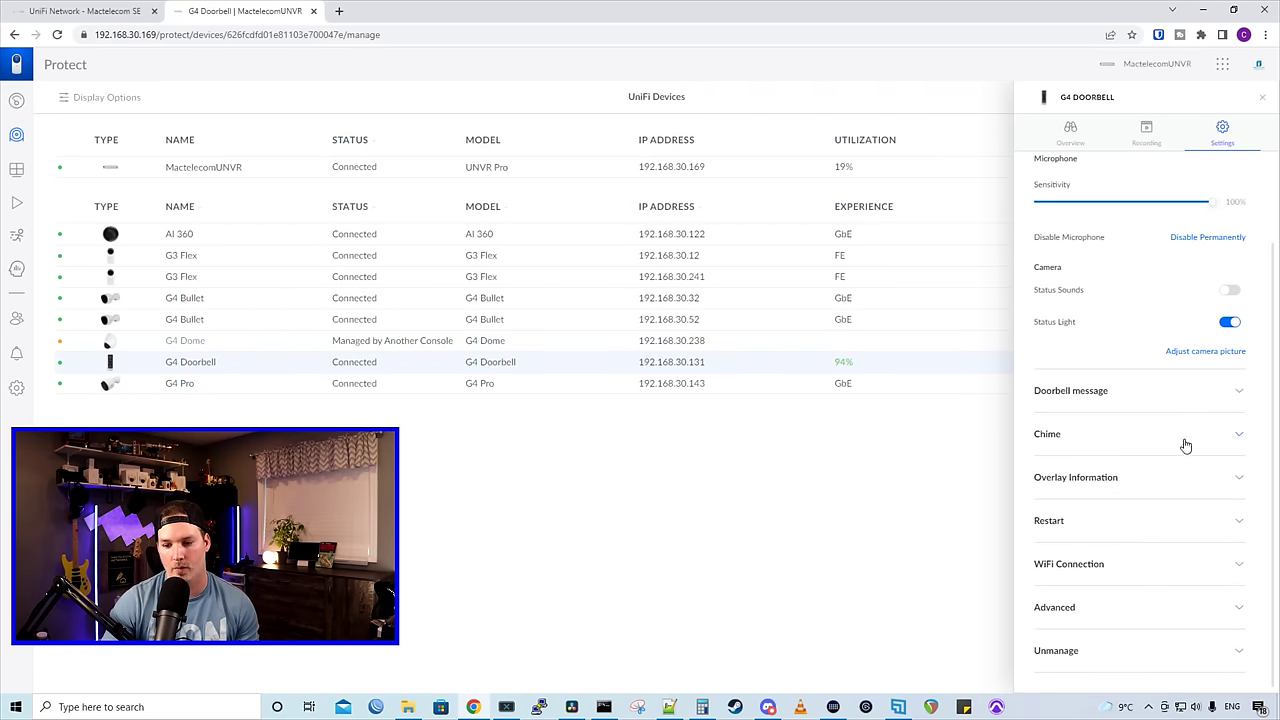
left_click(1083, 566)
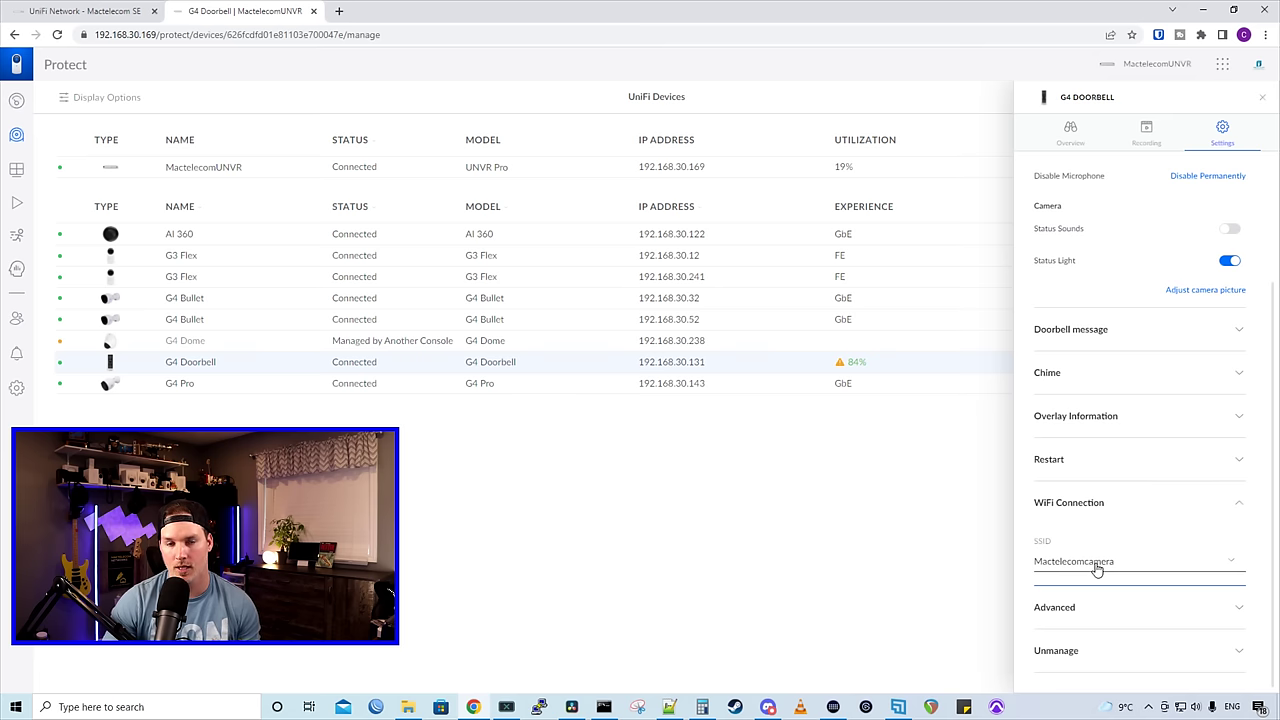
left_click(1205, 289)
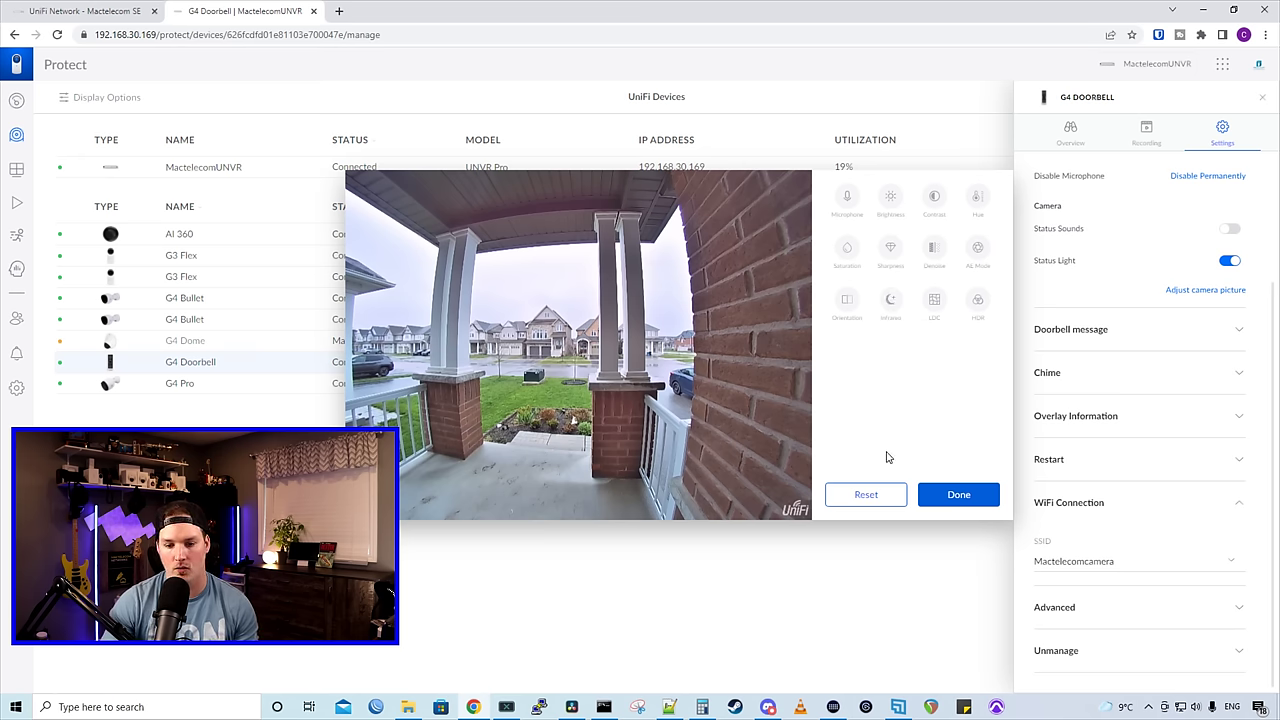
left_click(935, 494)
Switch to the seven-camera Live View grid and show the saved live views list
left_click(15, 172)
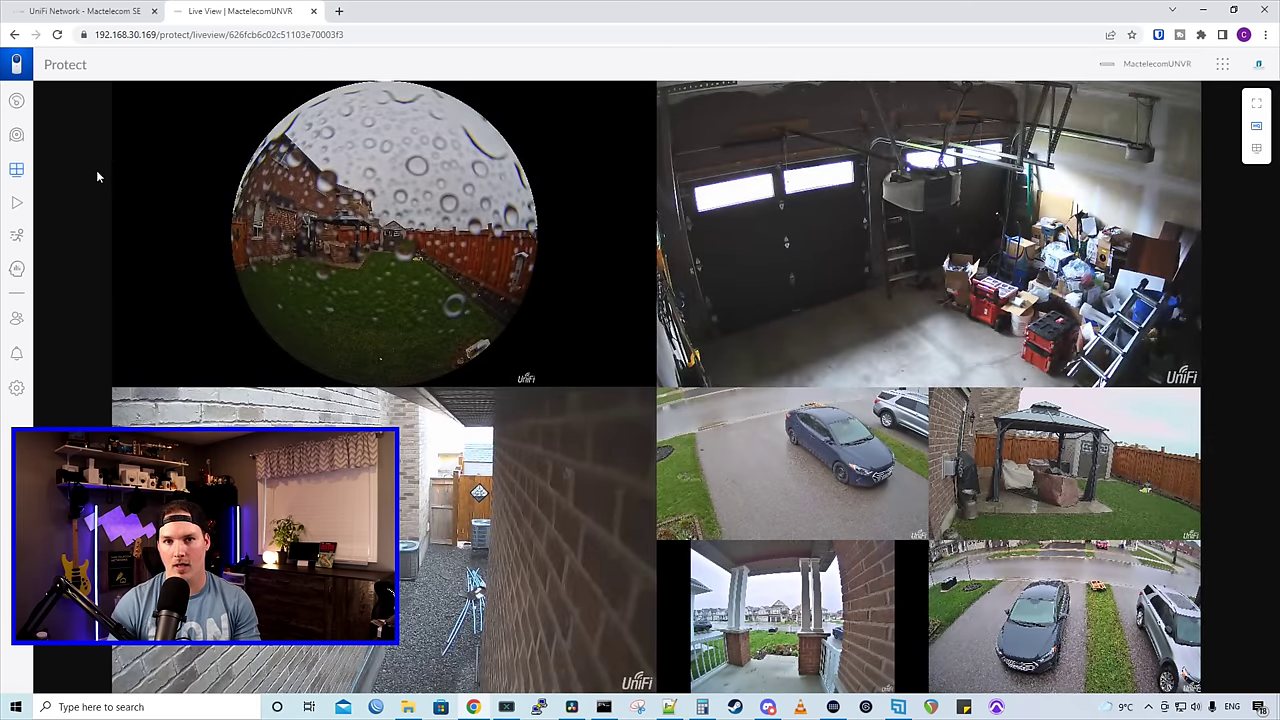
mouse_move(379, 276)
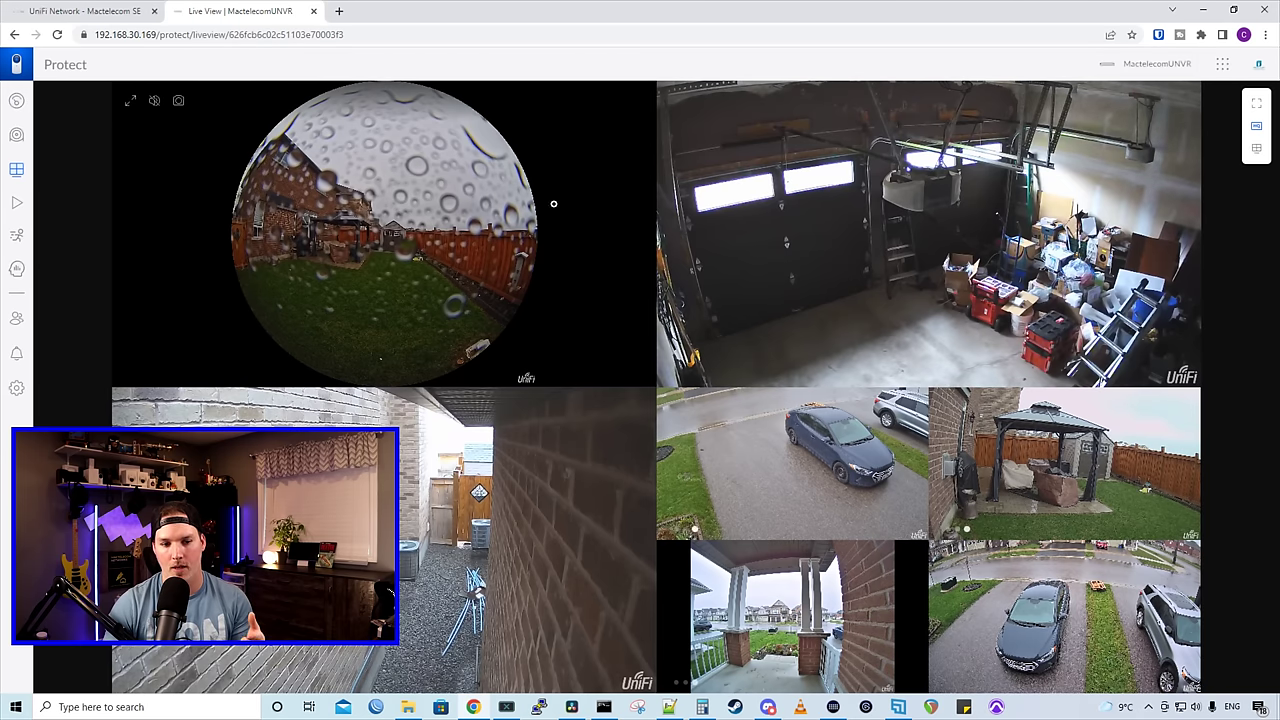
mouse_move(1150, 156)
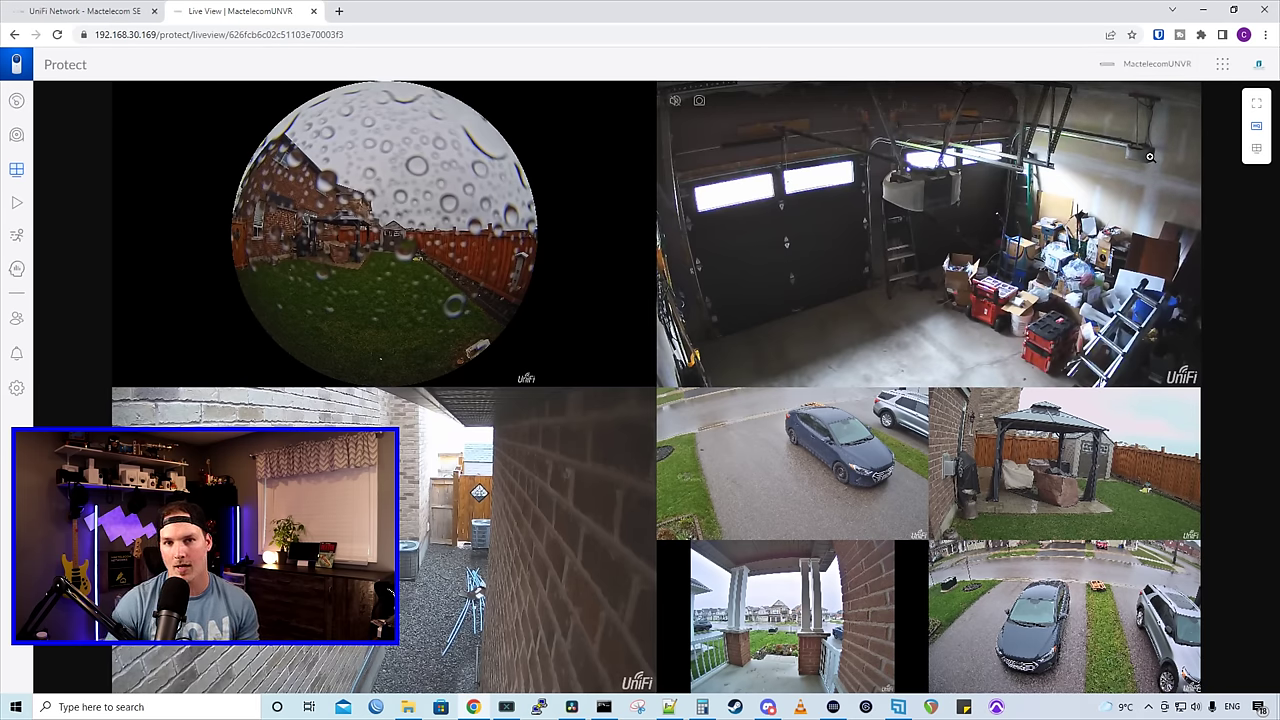
left_click(1254, 150)
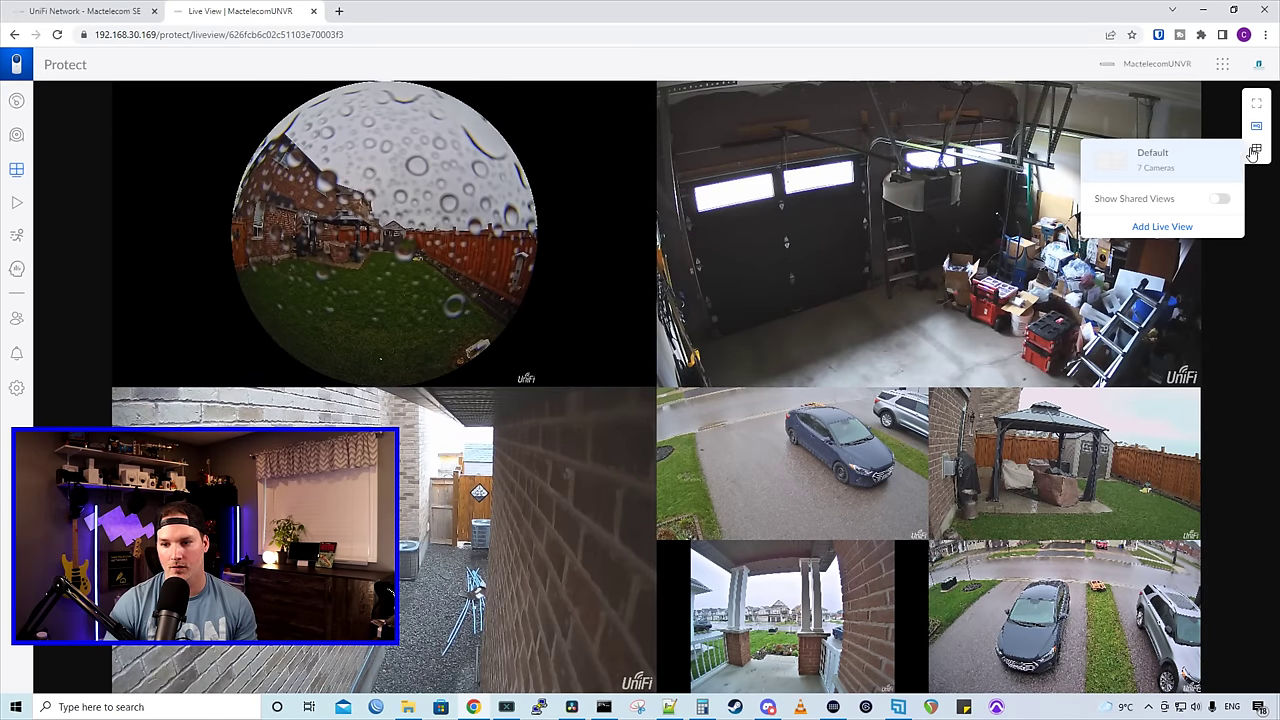
Create a new live view named 'Youtube1' using the 7 Cameras grid layout
left_click(1162, 227)
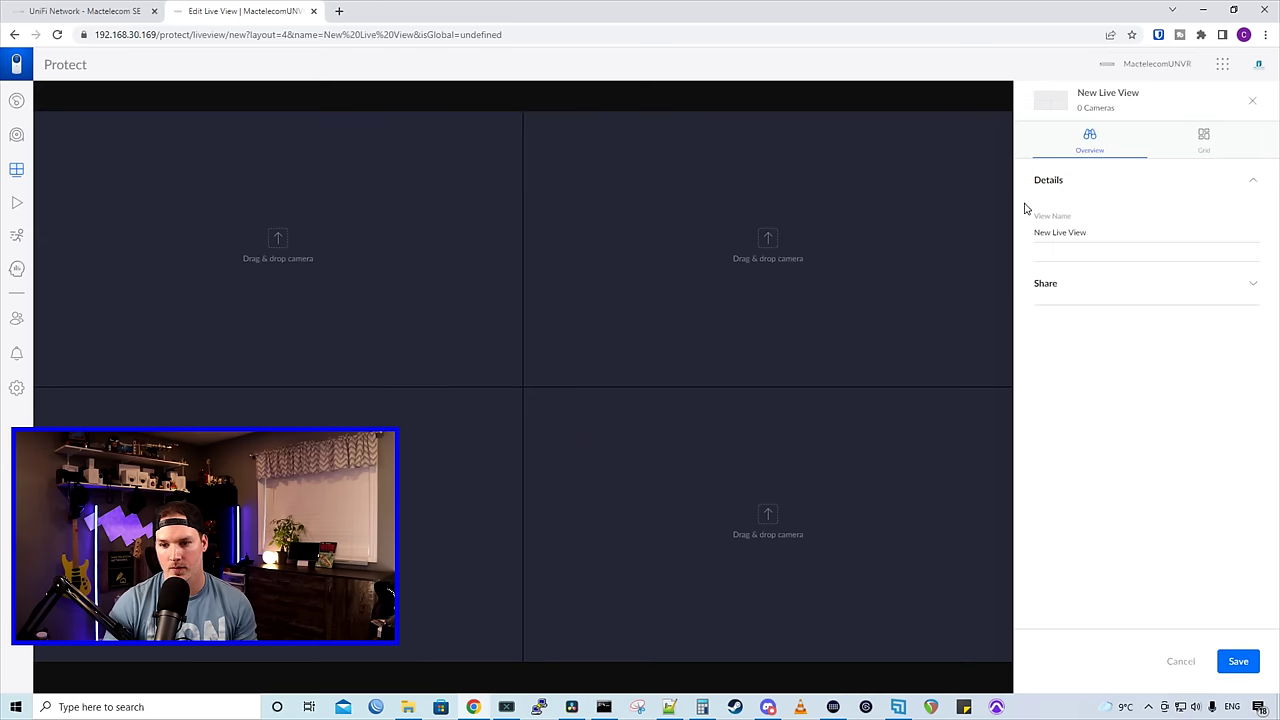
left_click_drag(1088, 231, 989, 228)
type("Youtube1")
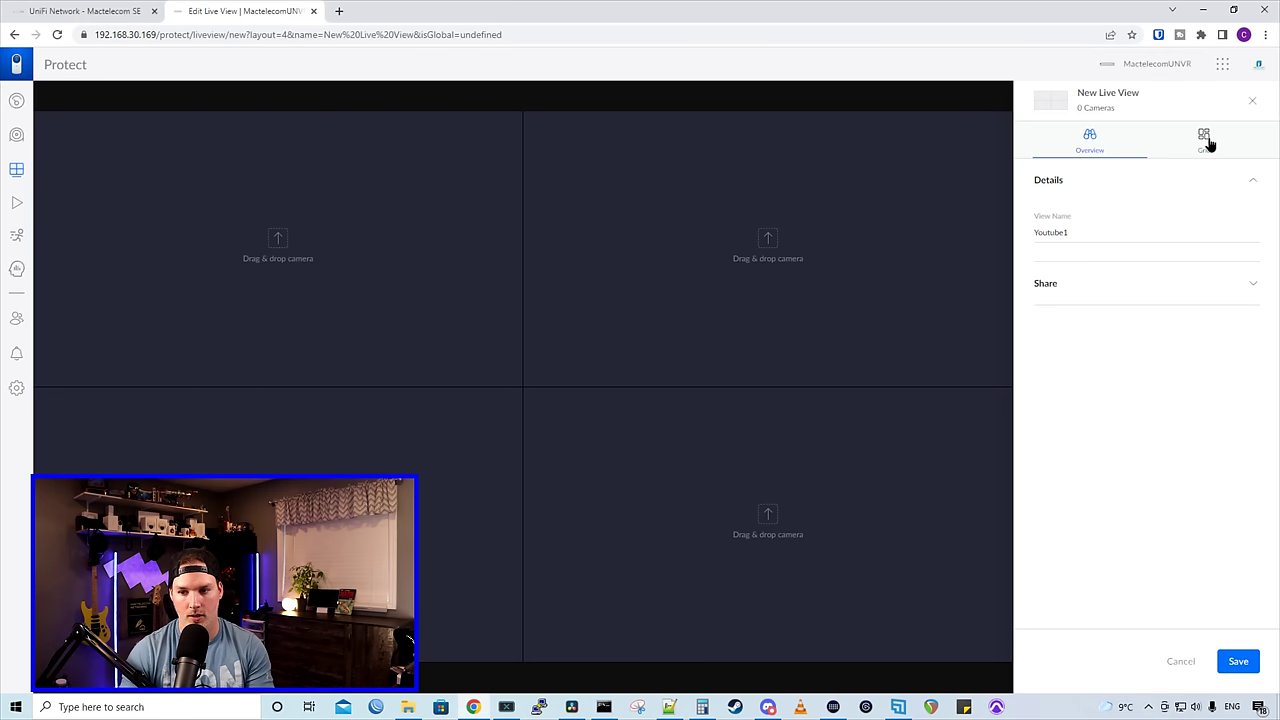
left_click(1206, 140)
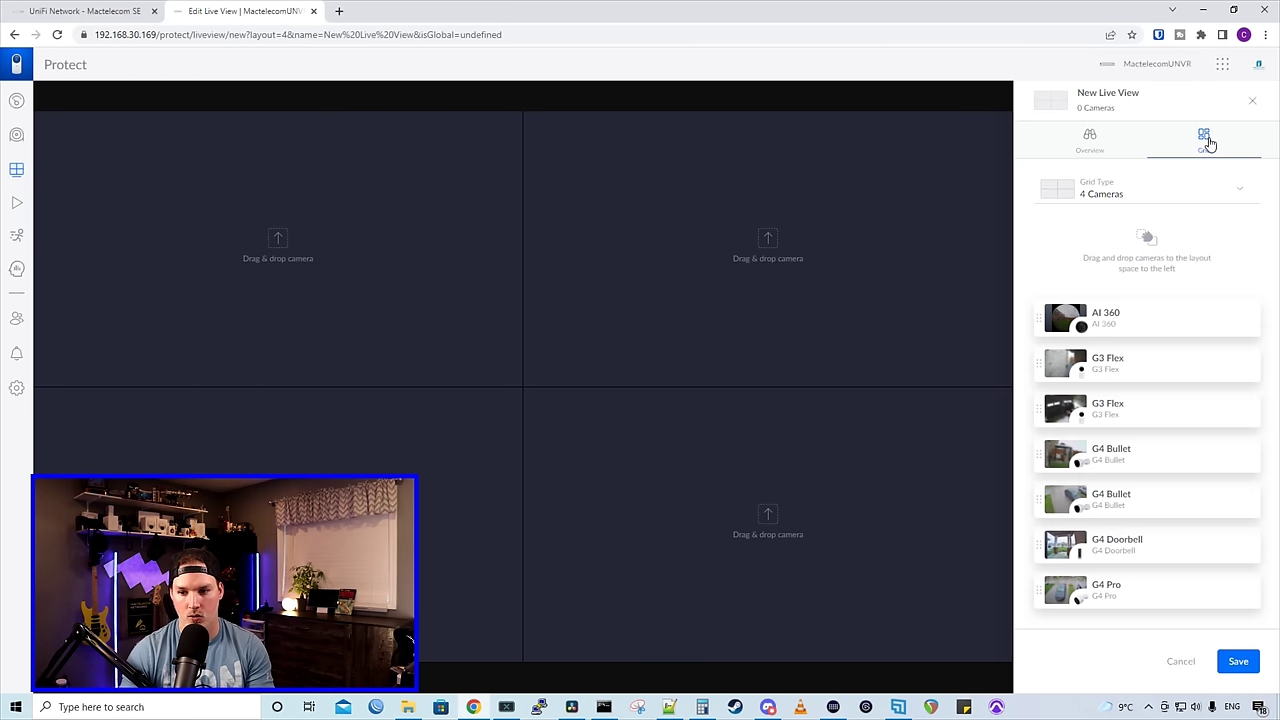
left_click(1106, 196)
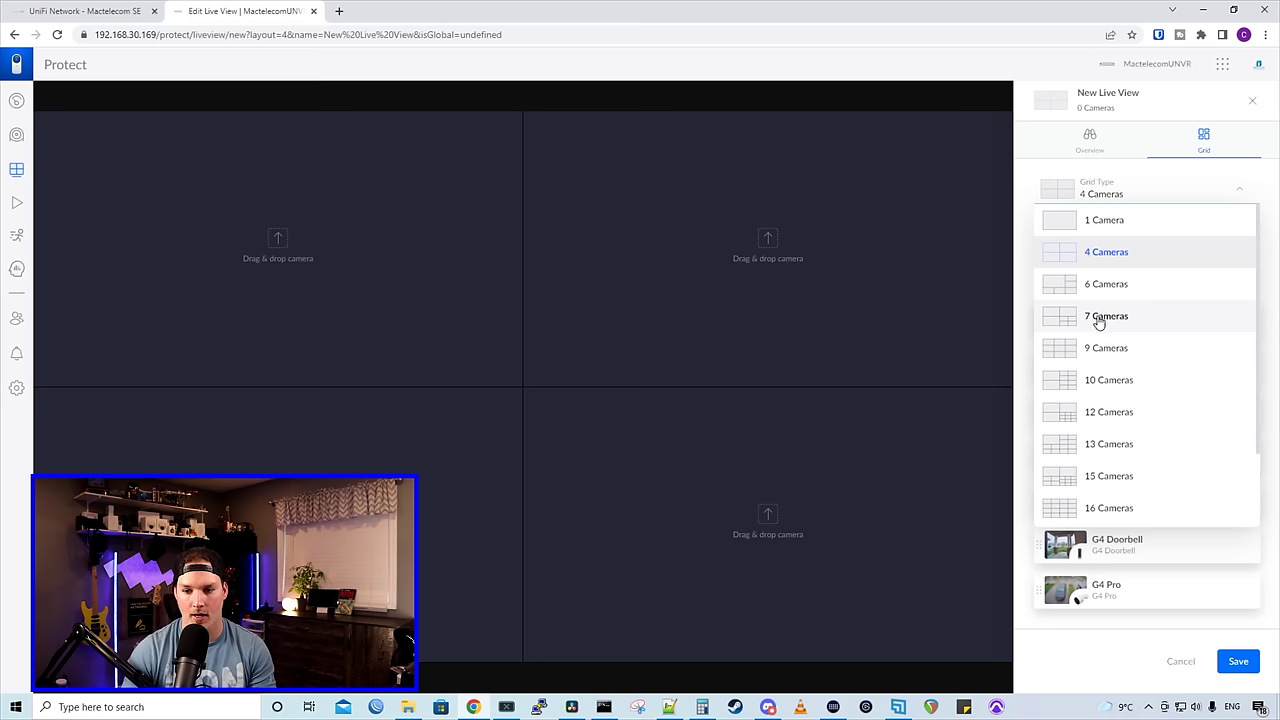
left_click(1099, 317)
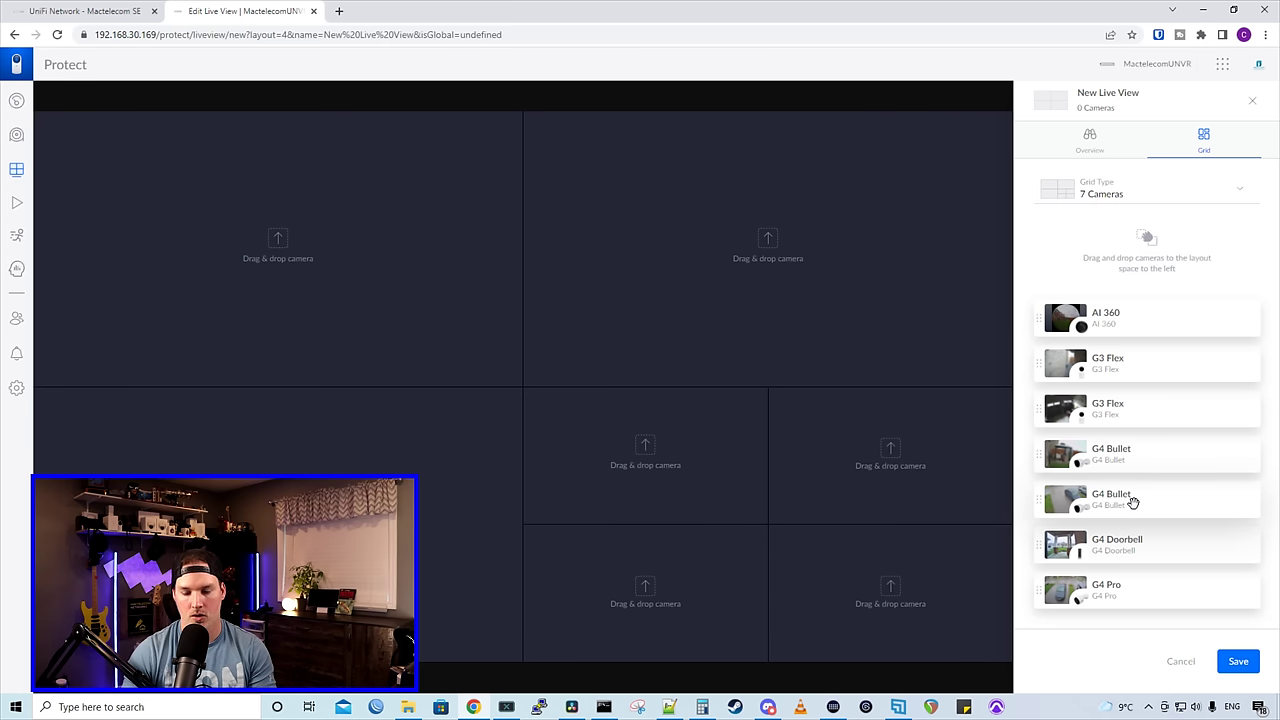
Place the G4 Bullets, G4 Pro, G4 Doorbell, G3 Flexes and AI 360 into the grid and save
left_click_drag(1131, 500, 446, 318)
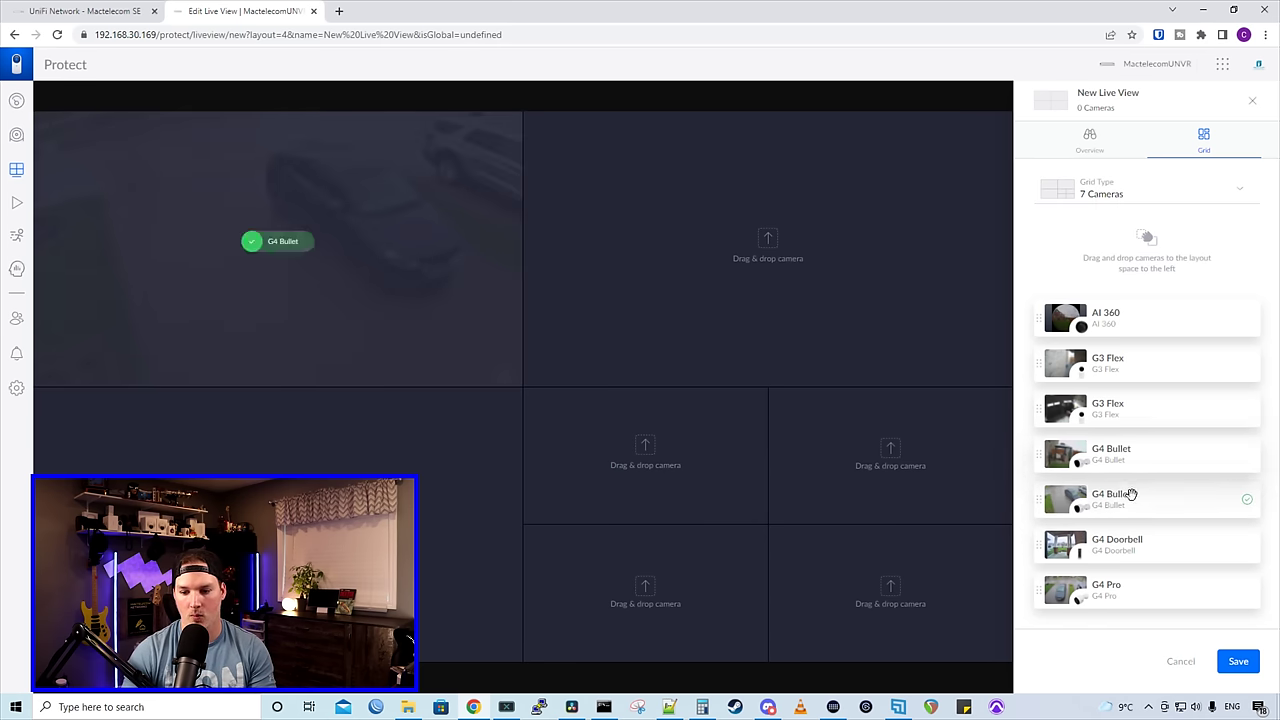
left_click_drag(1140, 596, 838, 295)
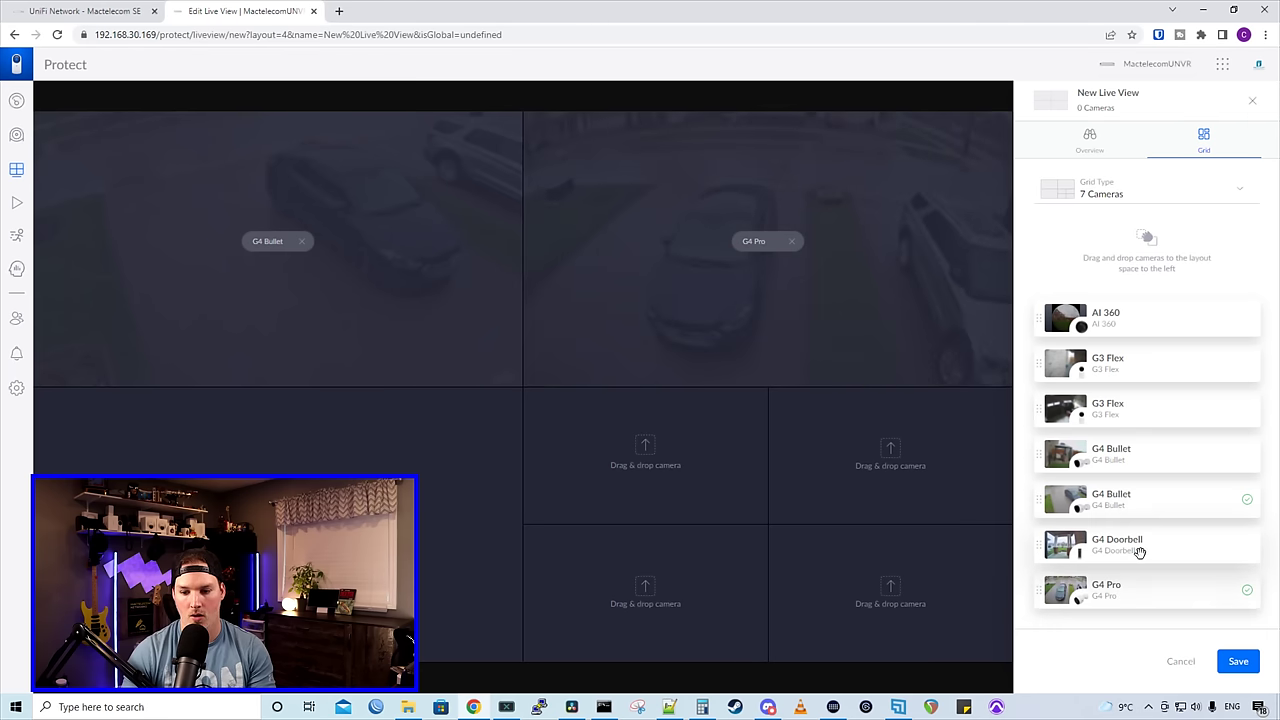
left_click_drag(1138, 552, 645, 512)
left_click_drag(436, 521, 436, 521)
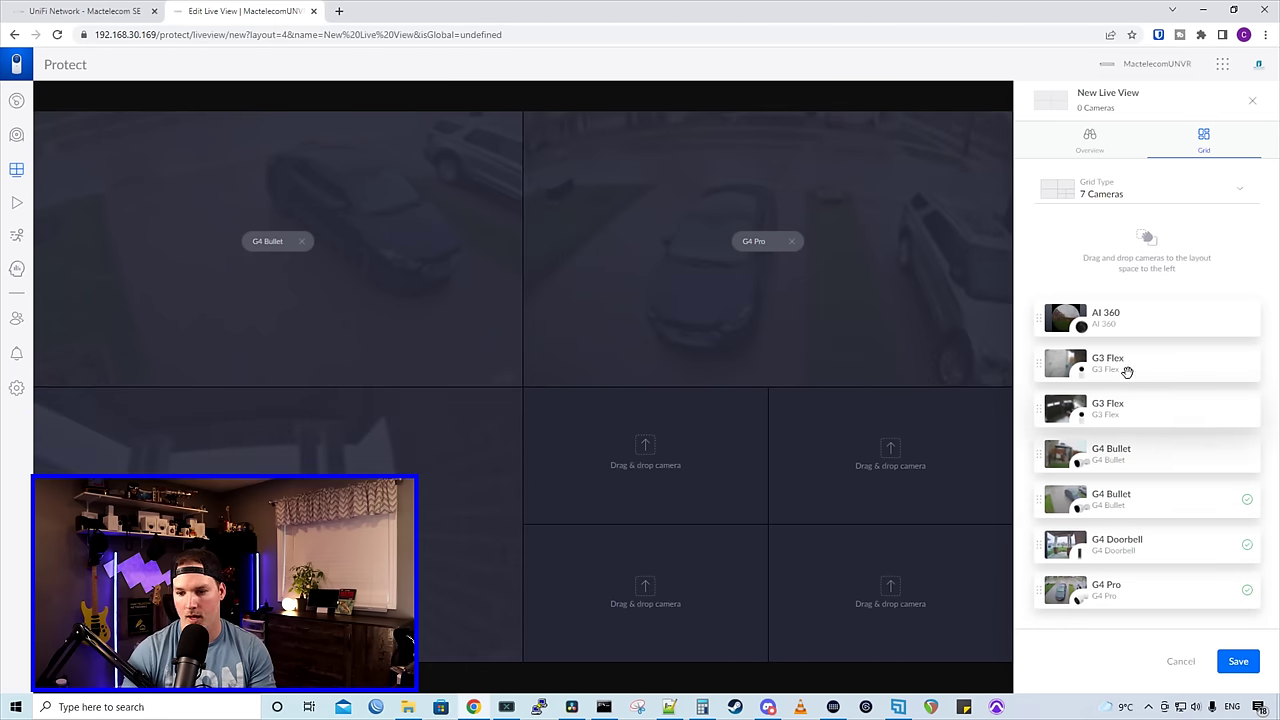
left_click_drag(1123, 371, 643, 480)
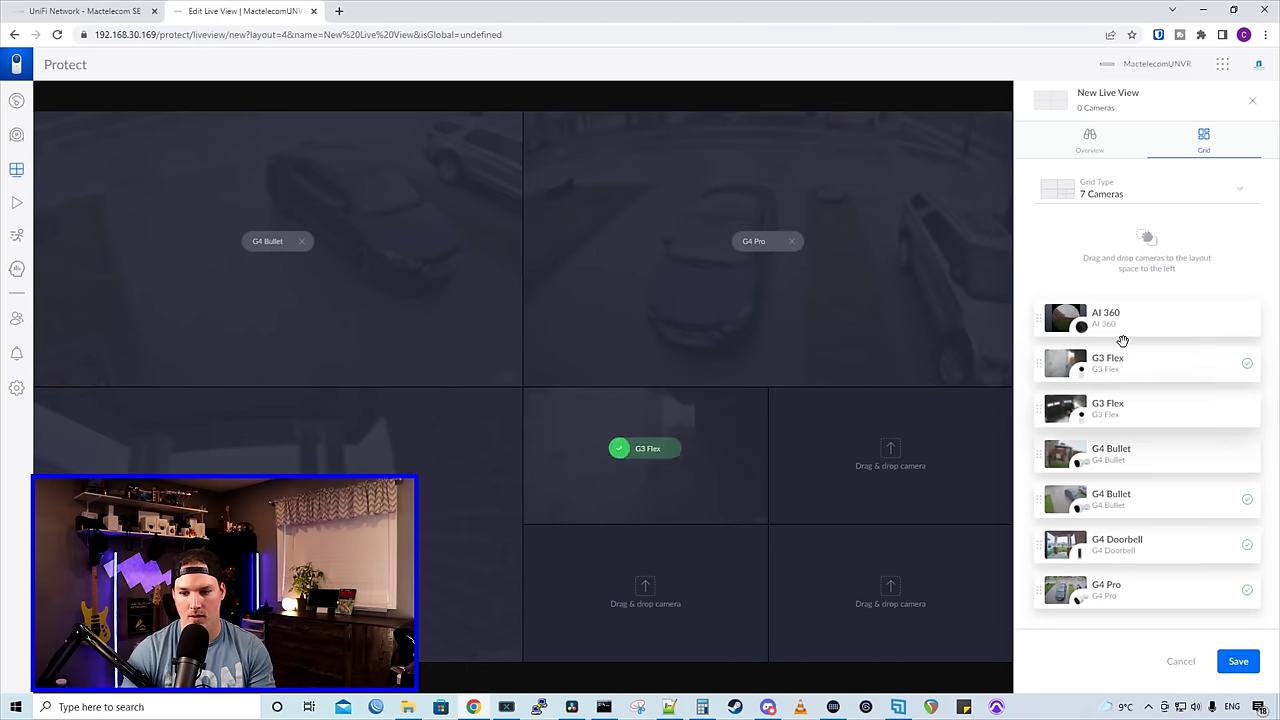
left_click_drag(1117, 317, 925, 445)
left_click_drag(1166, 451, 698, 582)
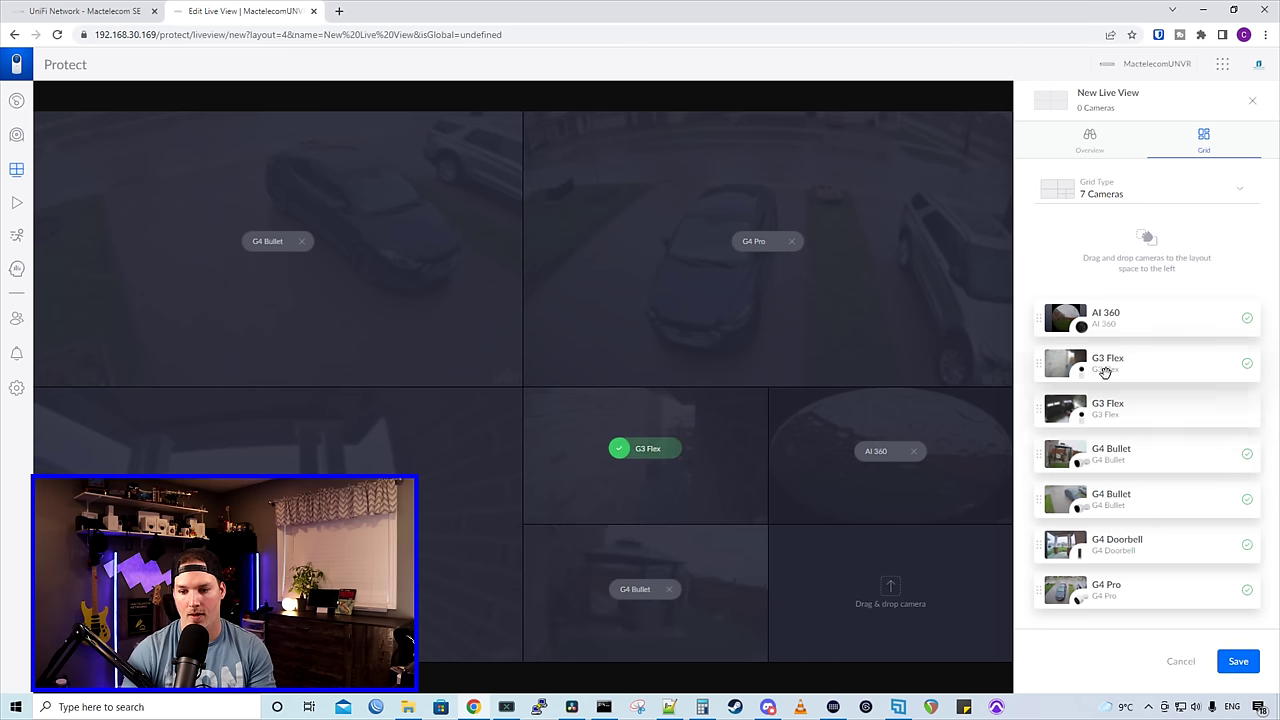
left_click_drag(1107, 400, 893, 587)
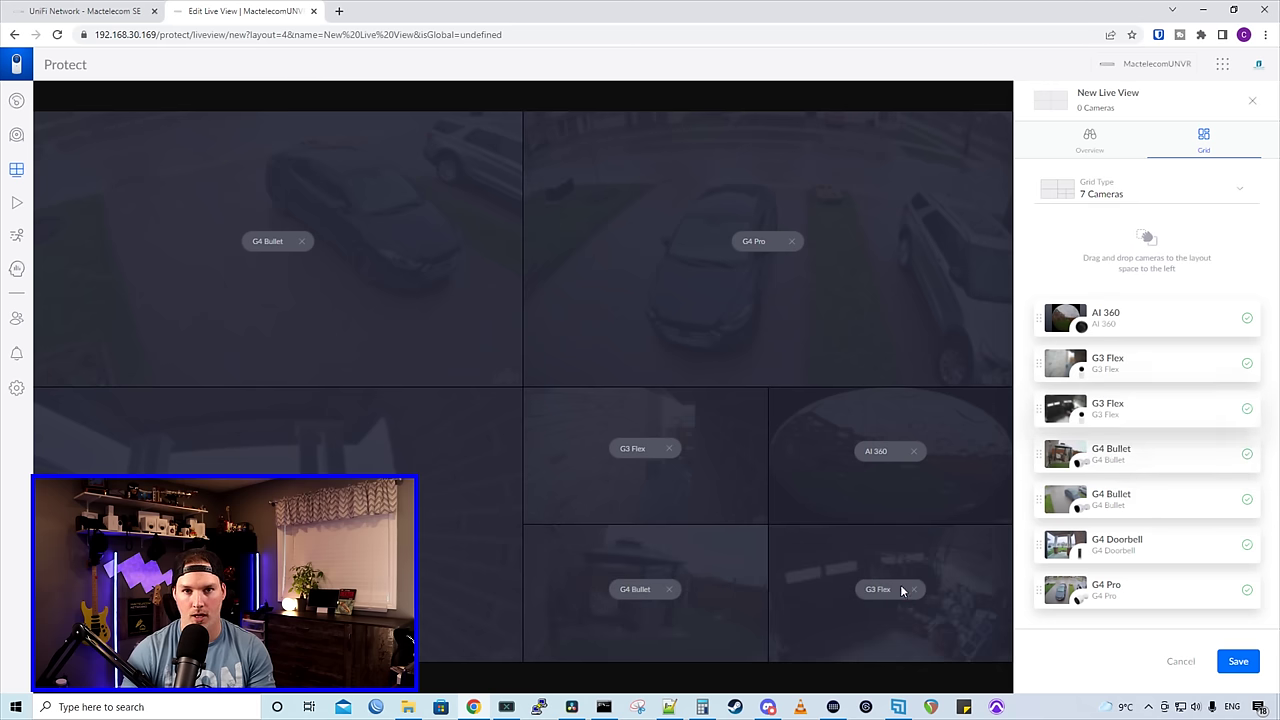
left_click(1238, 662)
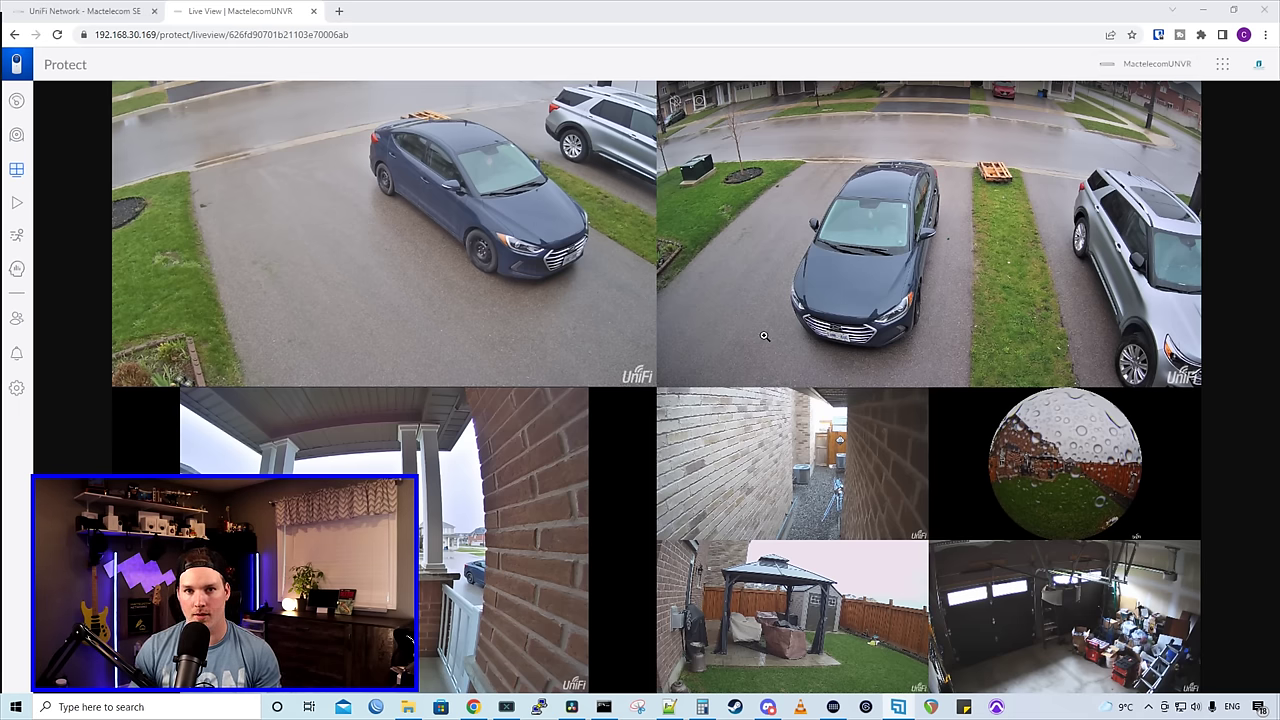
Play back the porch doorbell recording and jump to its 08:47:53 detection event
left_click(17, 202)
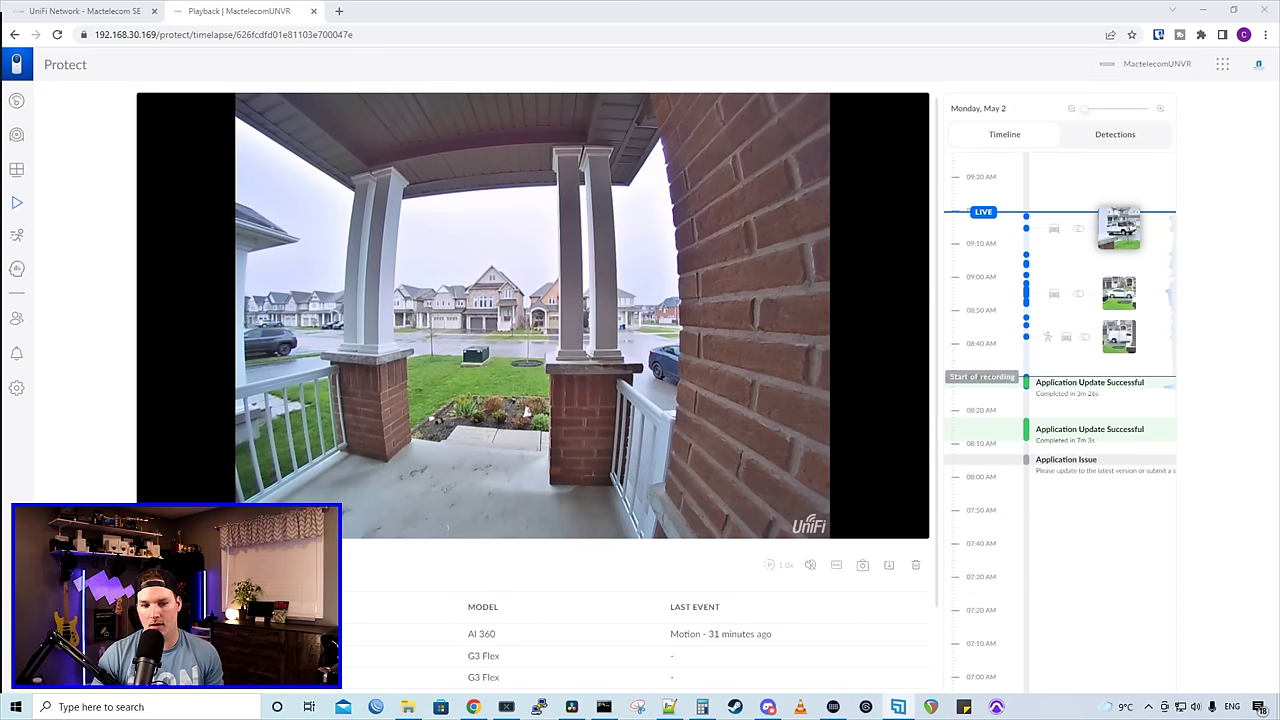
mouse_move(499, 316)
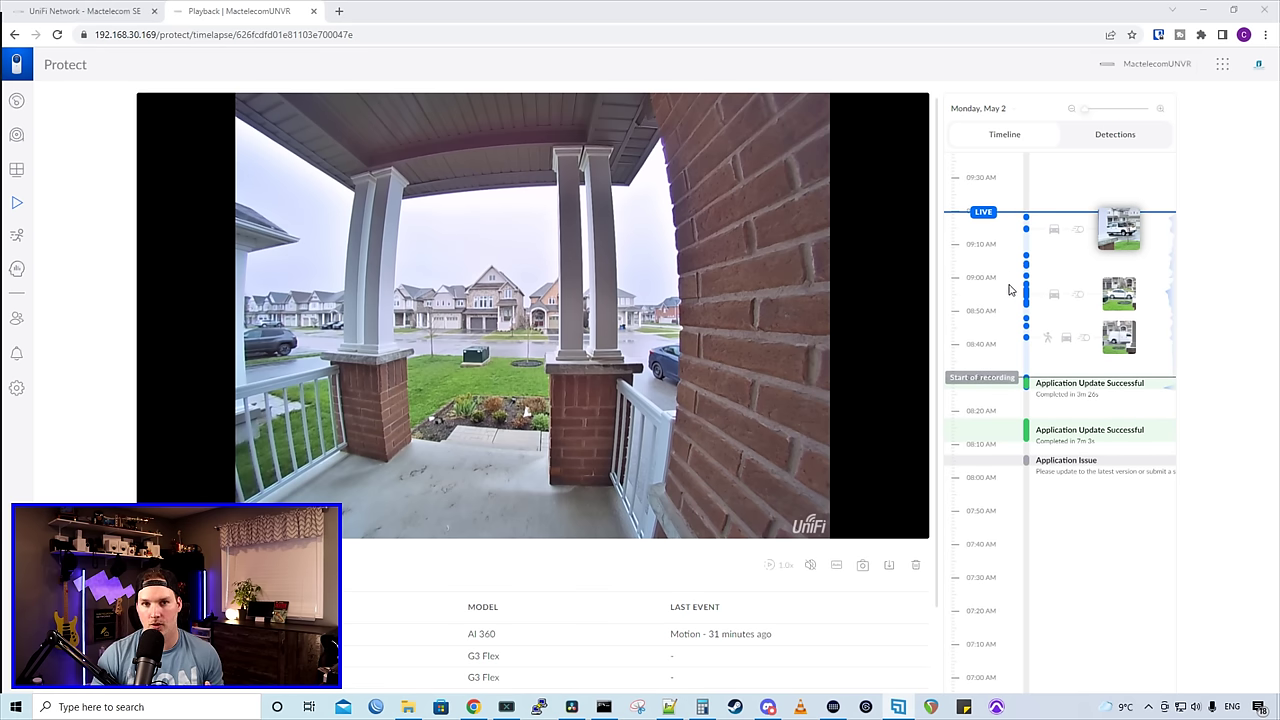
left_click_drag(1009, 290, 1025, 217)
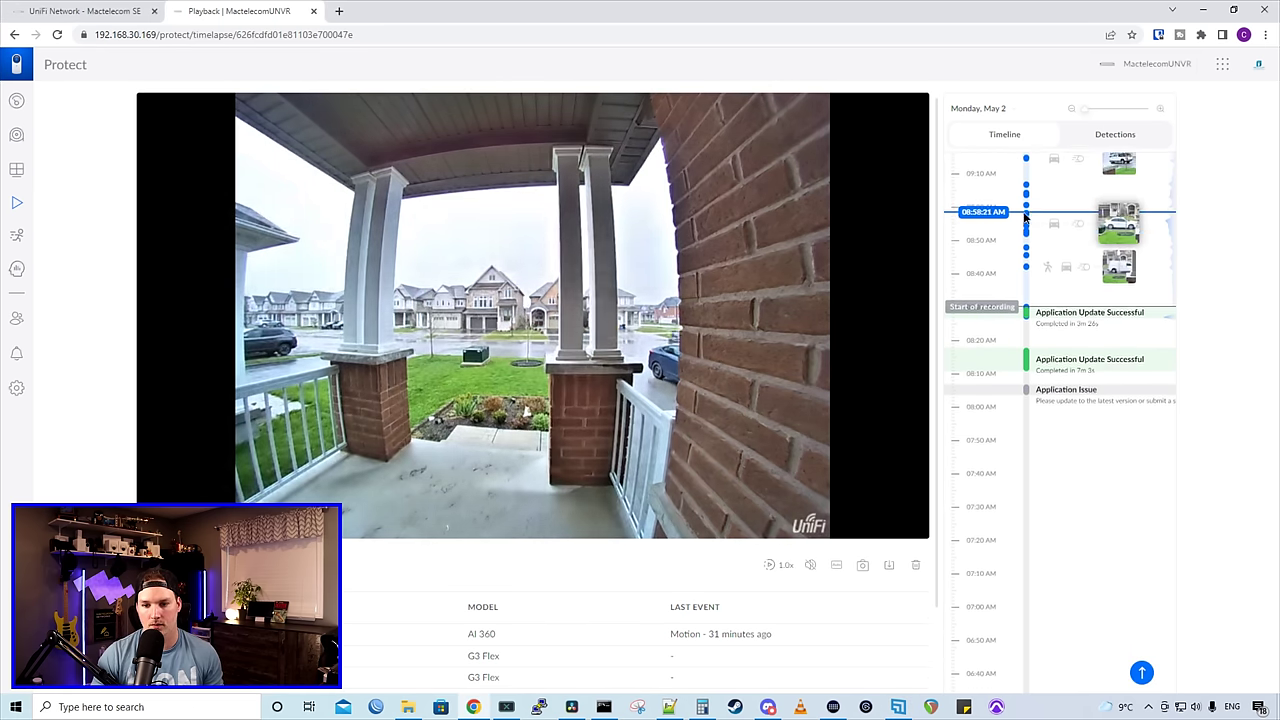
key("ctrl+plus")
key("ctrl+plus")
key("ctrl+plus")
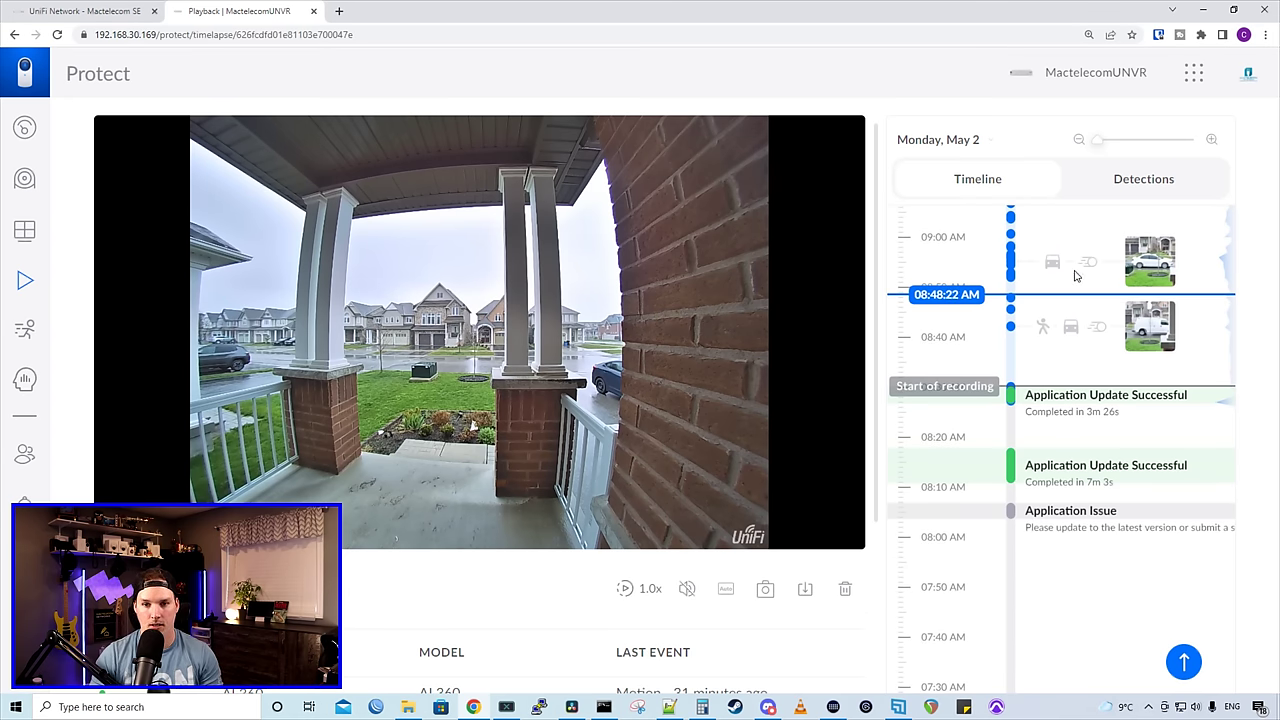
left_click(1151, 198)
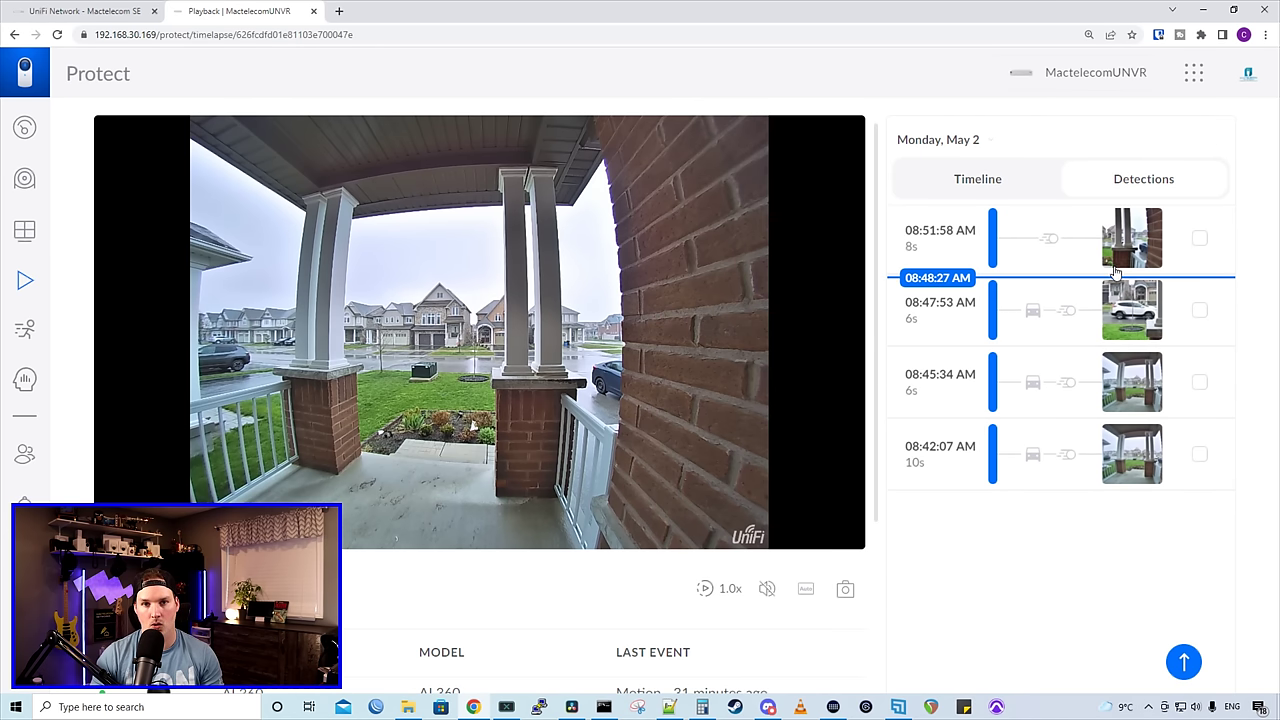
left_click(1138, 313)
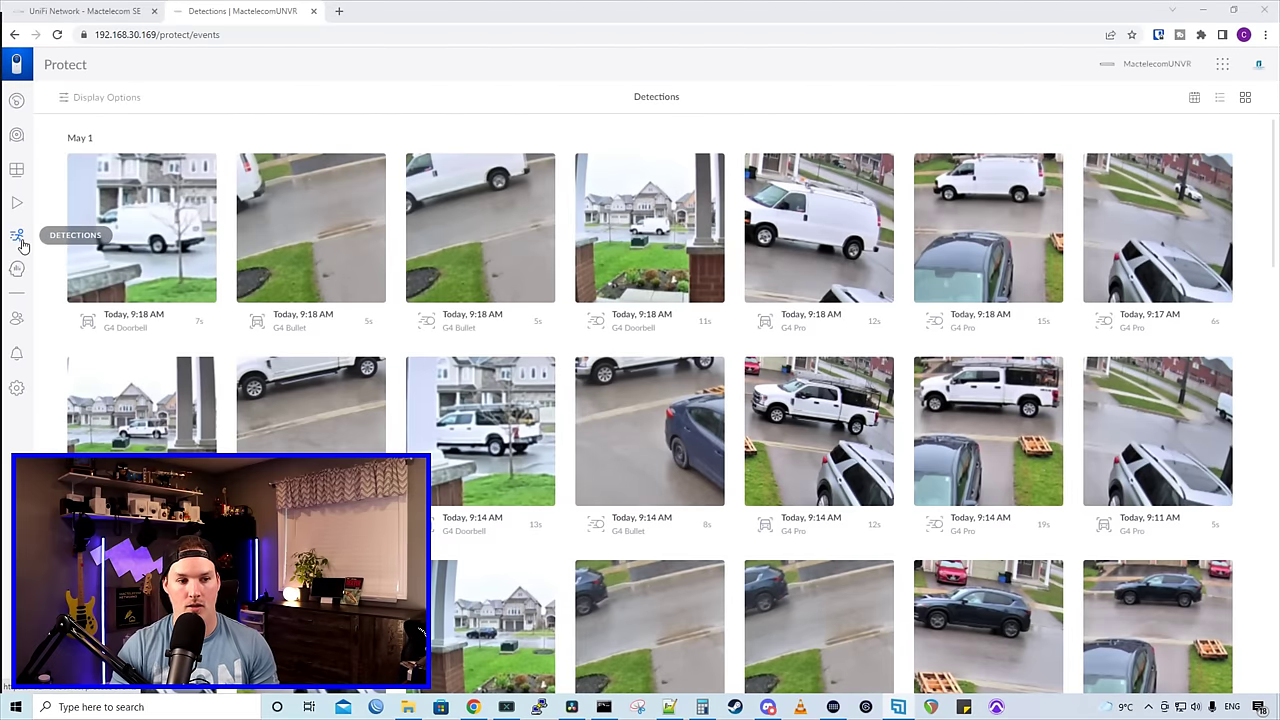
Filter detections to only Person and Vehicle types, then go to People Analytics
left_click(120, 104)
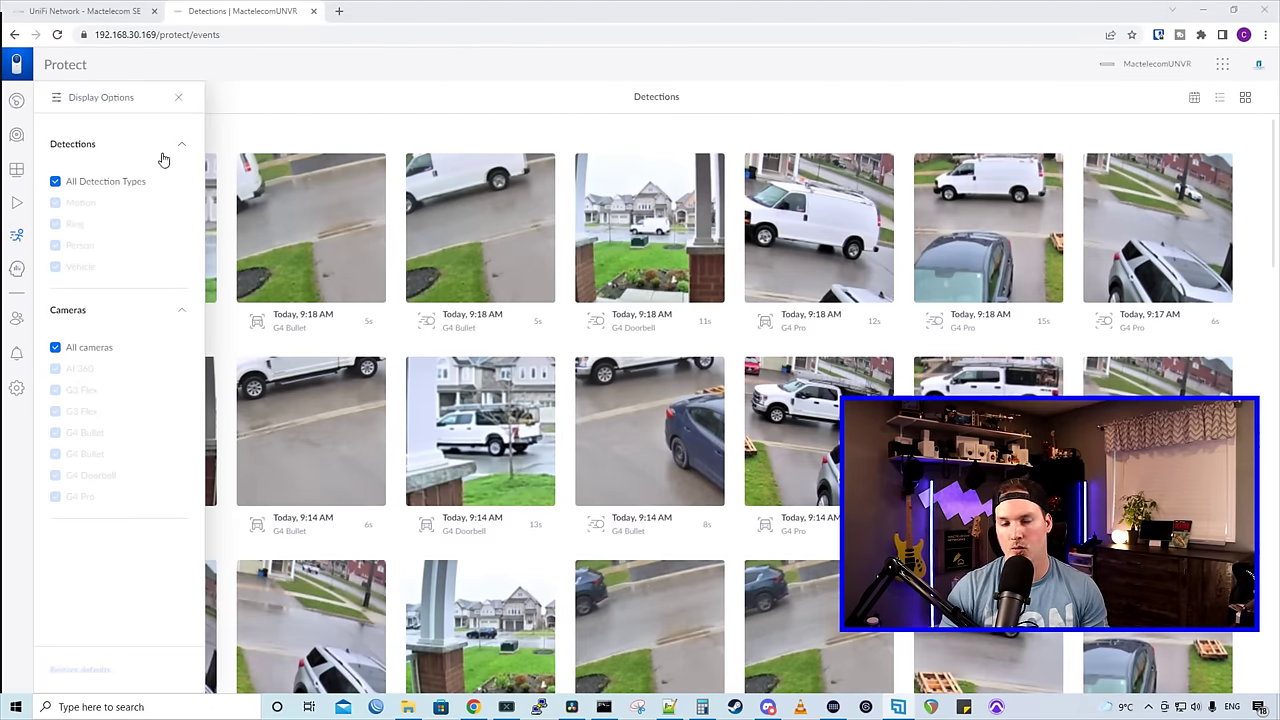
left_click(56, 182)
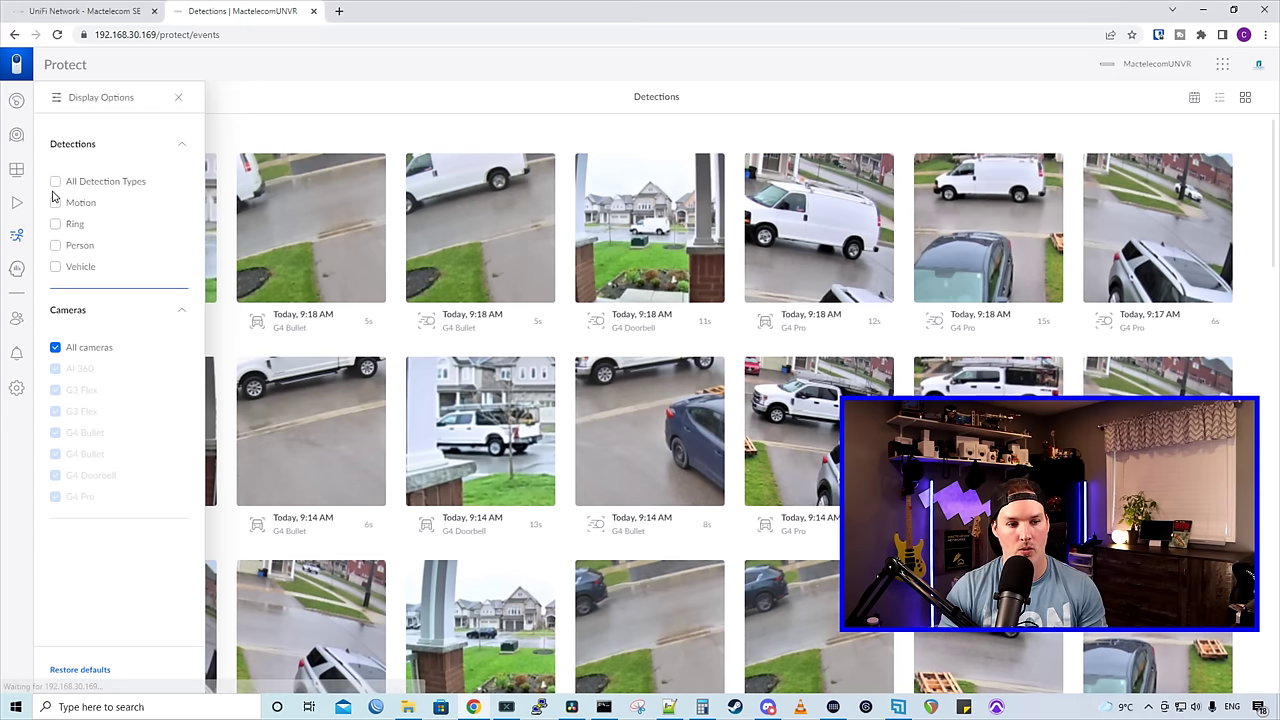
left_click(56, 249)
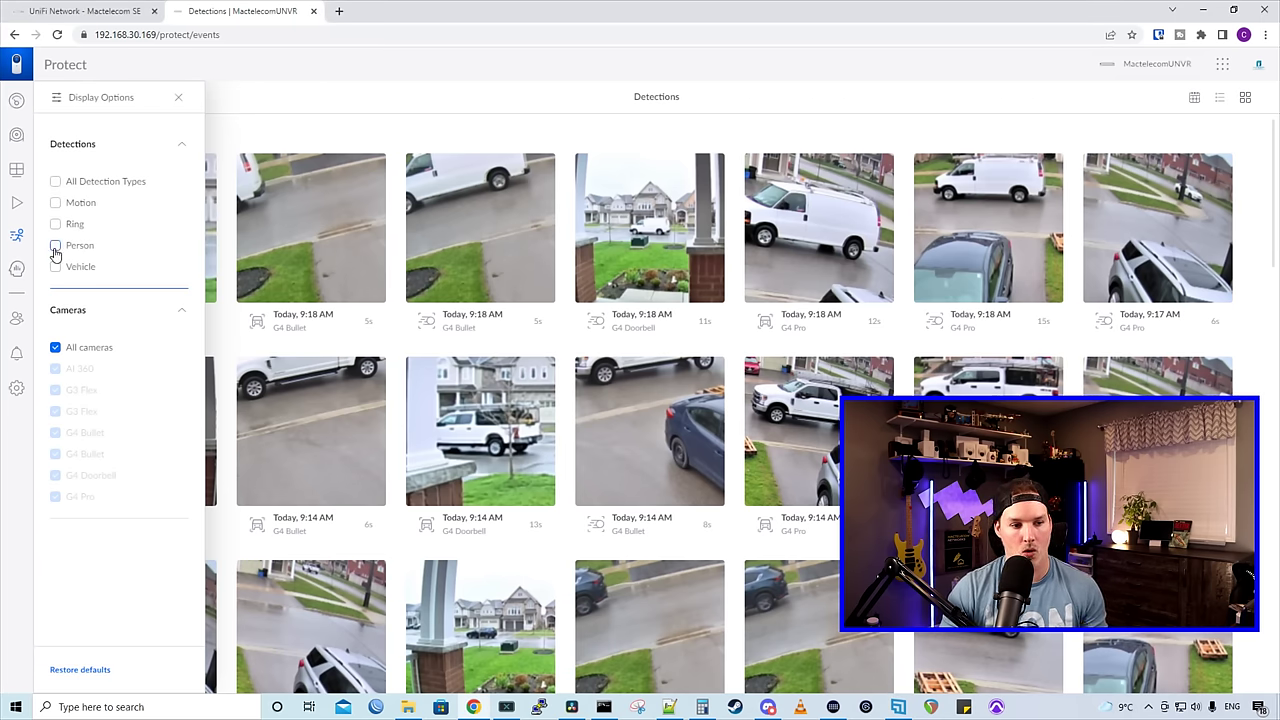
left_click(55, 267)
left_click(17, 268)
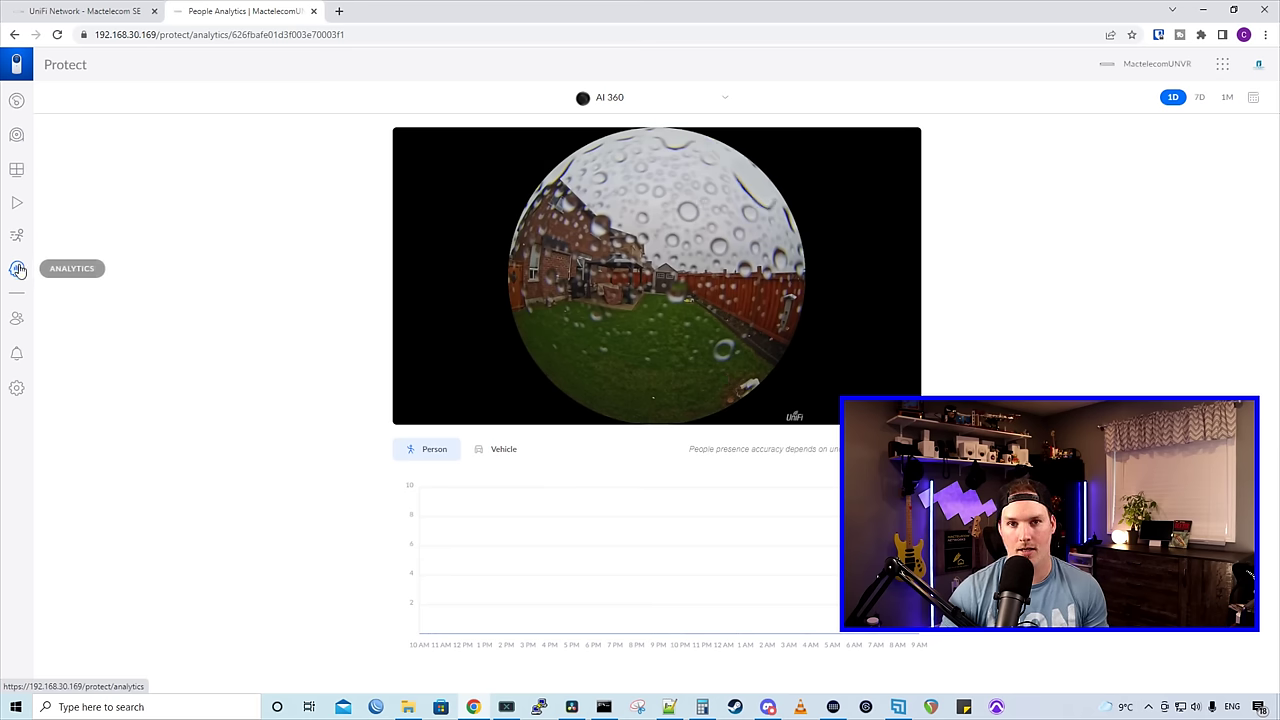
Switch analytics to the G4 Bullet camera and show its vehicle heatmap instead of people
left_click(672, 106)
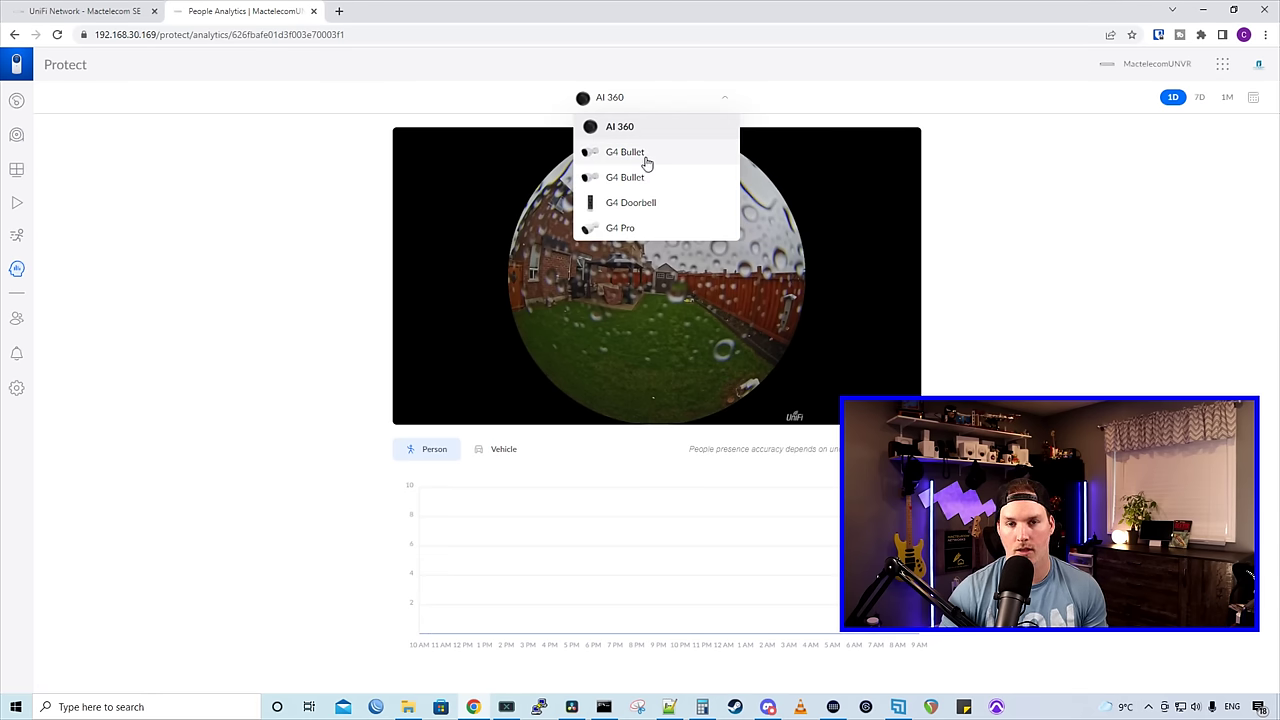
left_click(648, 155)
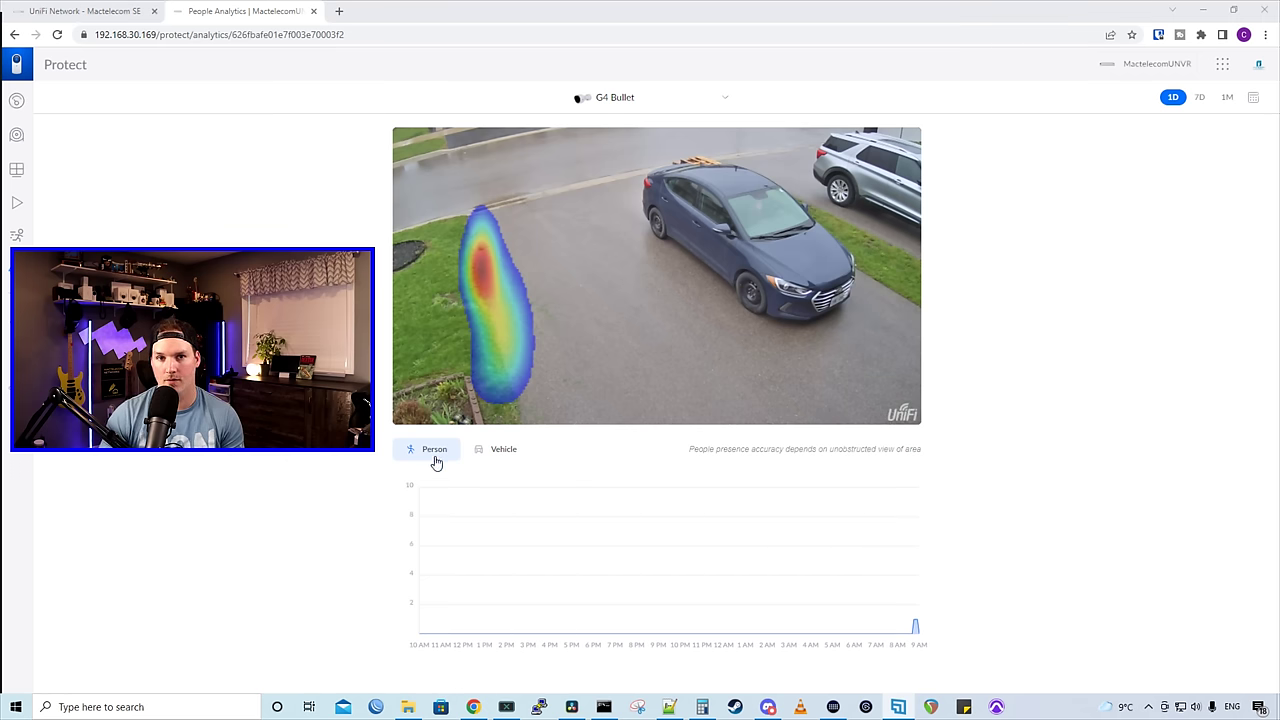
mouse_move(916, 628)
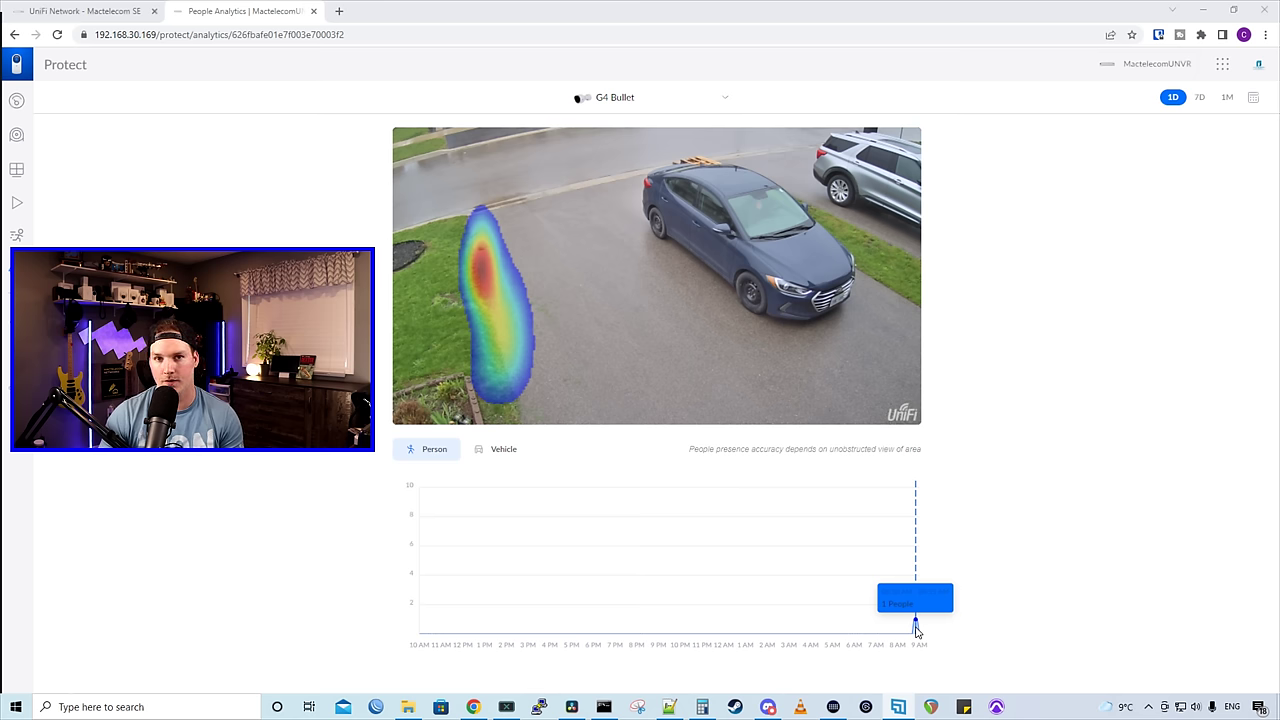
left_click(504, 451)
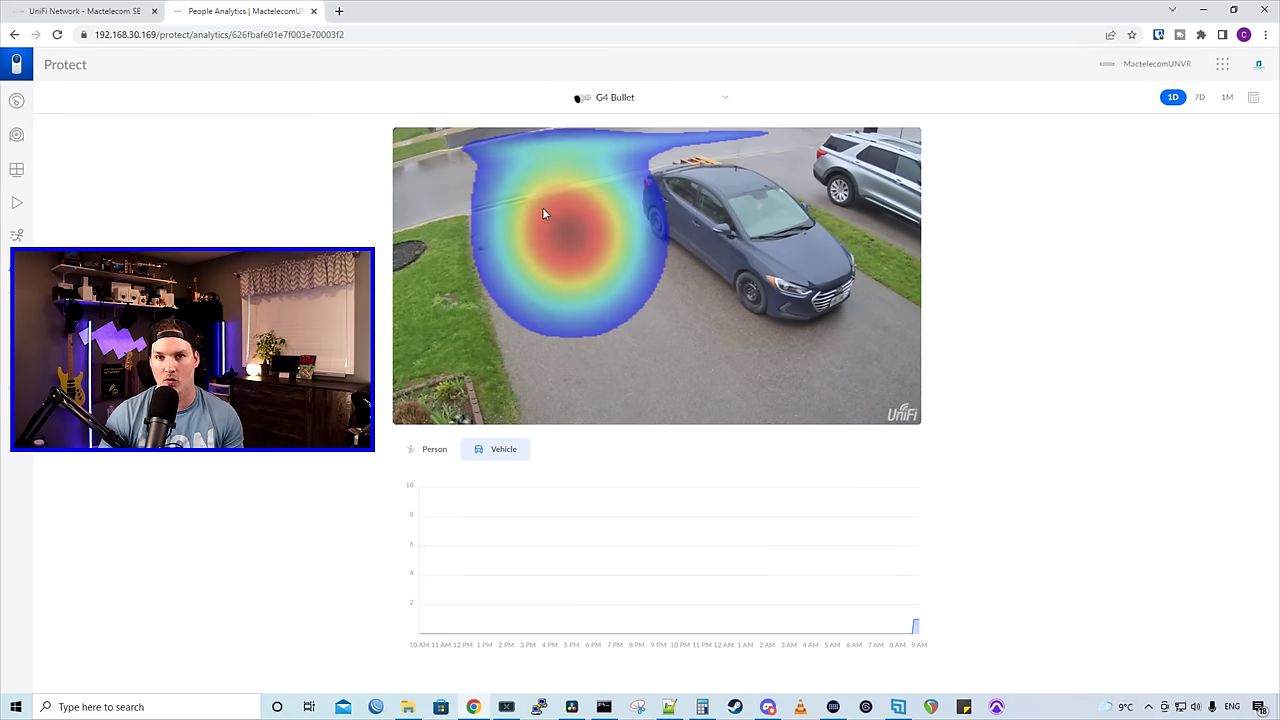
mouse_move(919, 570)
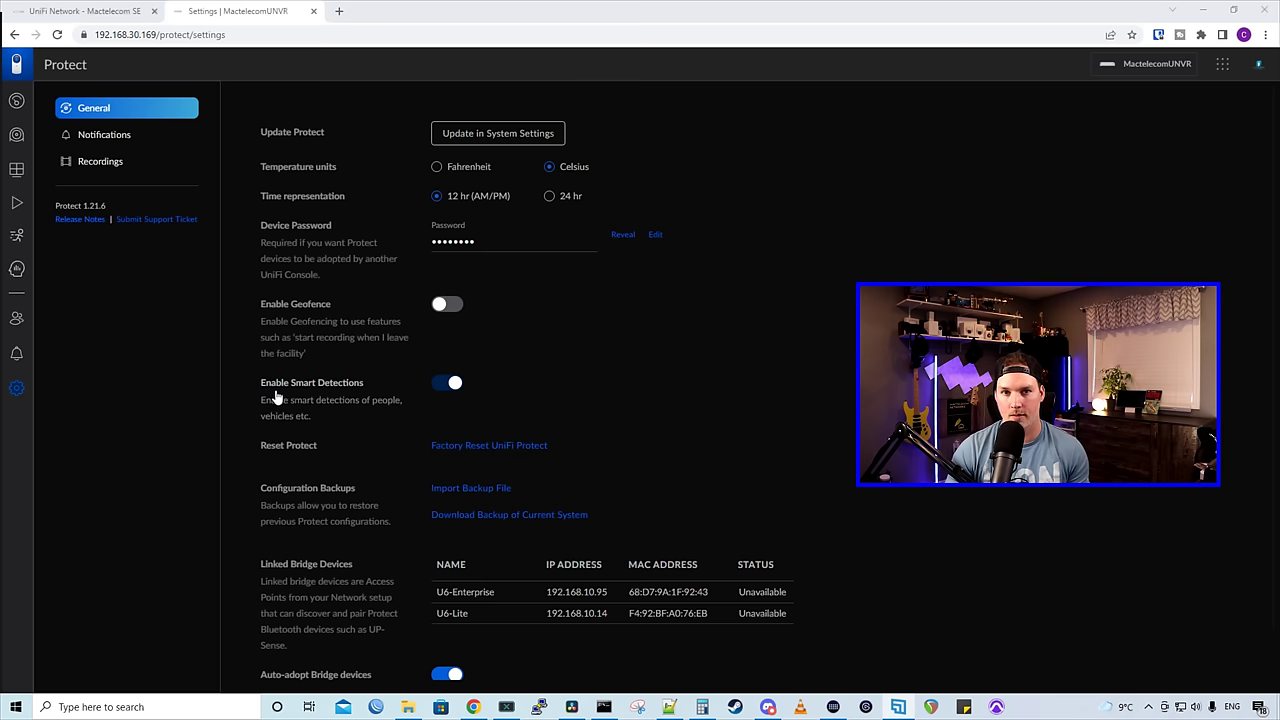
scroll(290, 402, "down", 1)
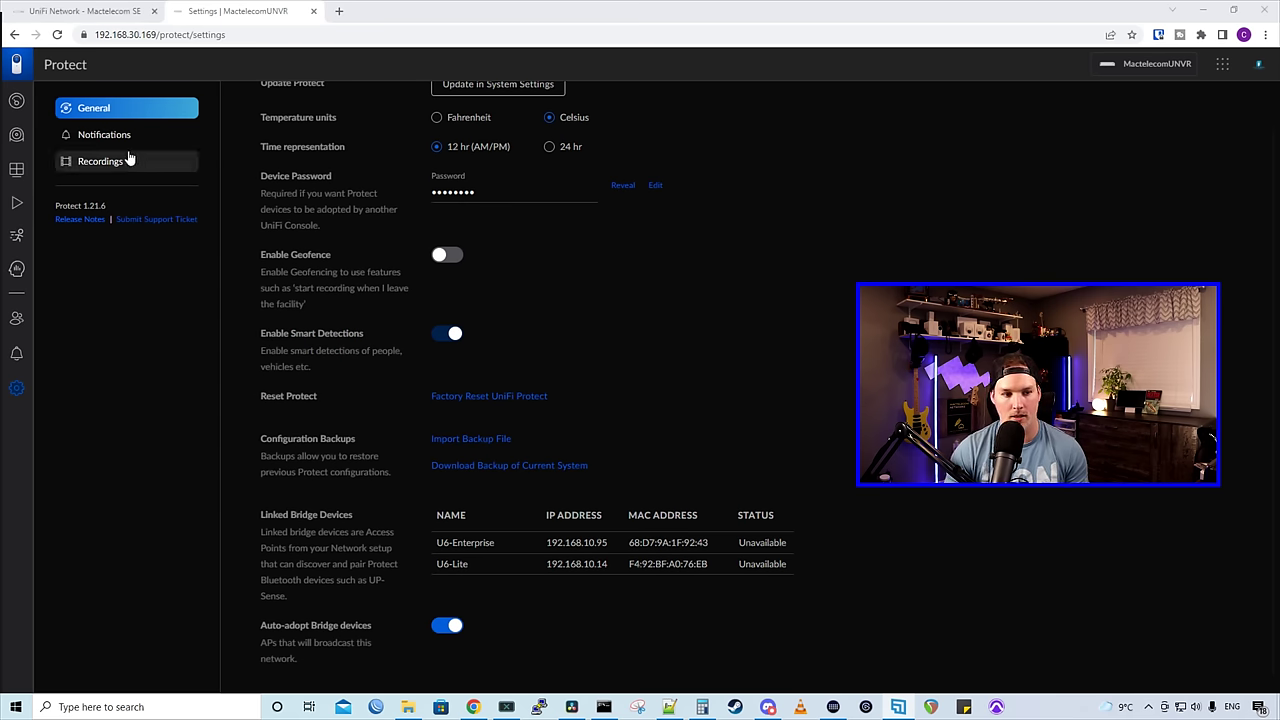
Preview Custom notification rules, keep notifications on Default, and go to Recordings settings
left_click(104, 134)
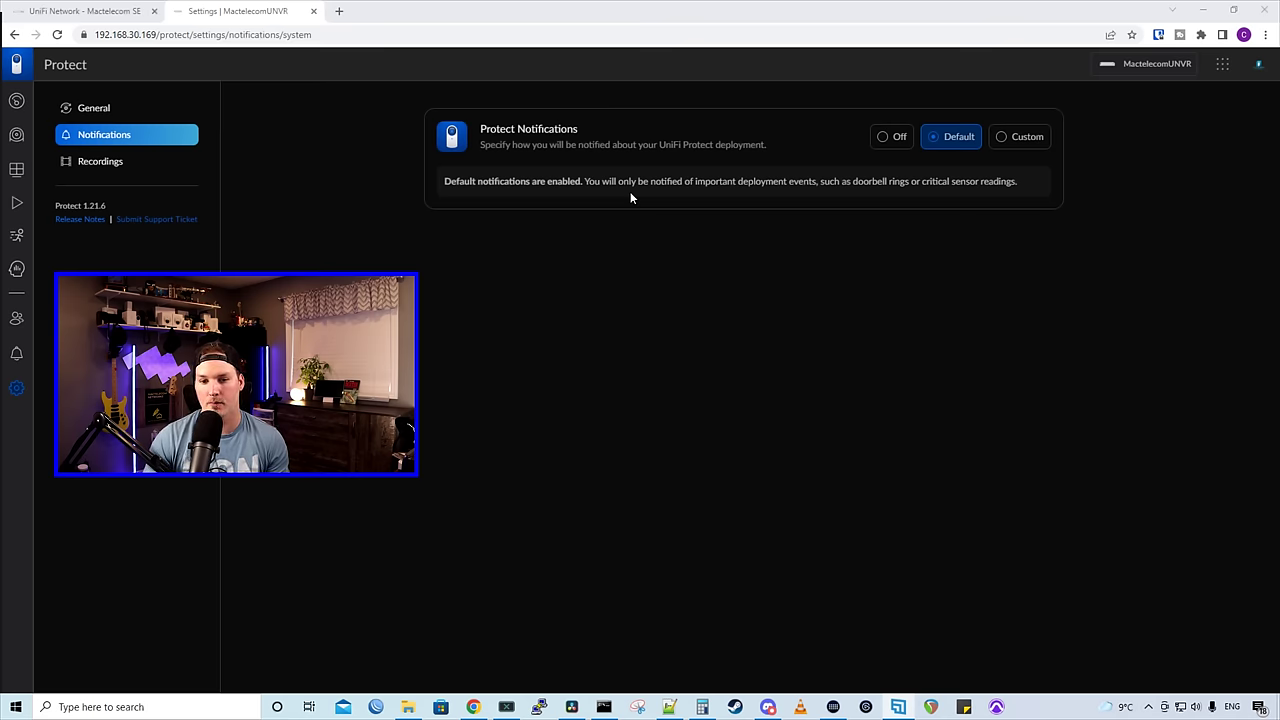
left_click(1020, 136)
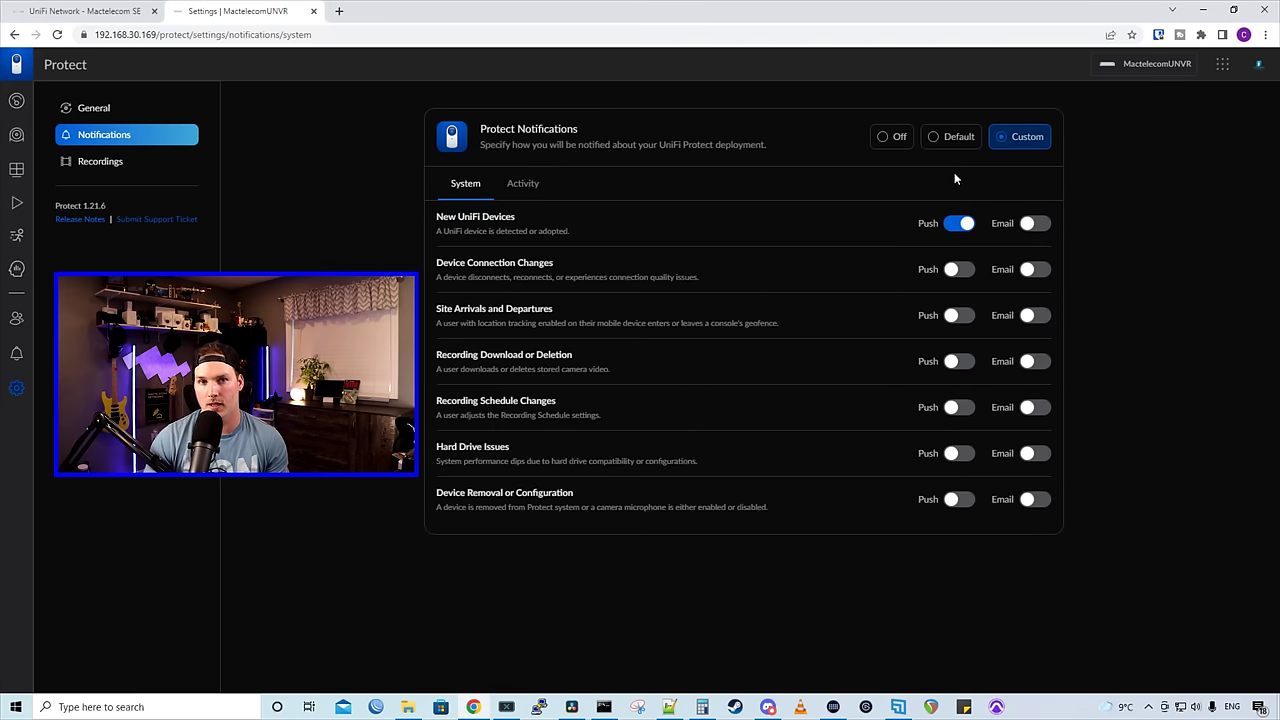
left_click(960, 138)
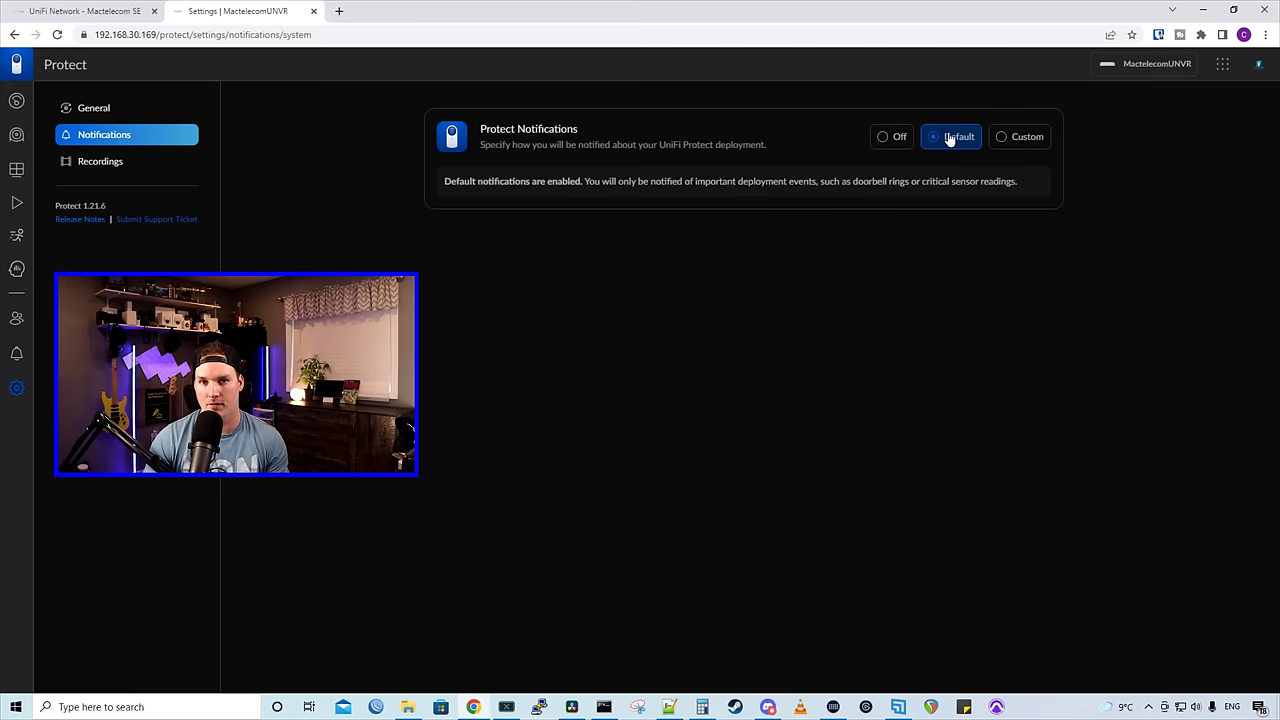
left_click(100, 161)
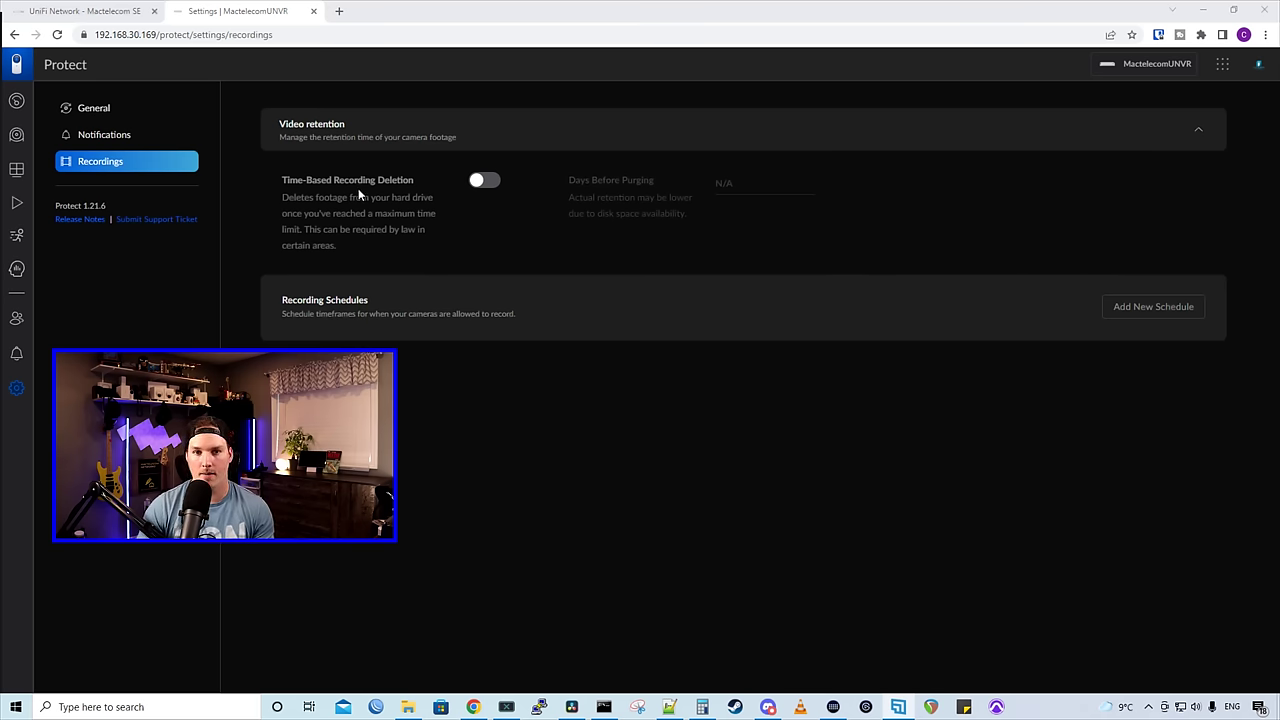
left_click(485, 183)
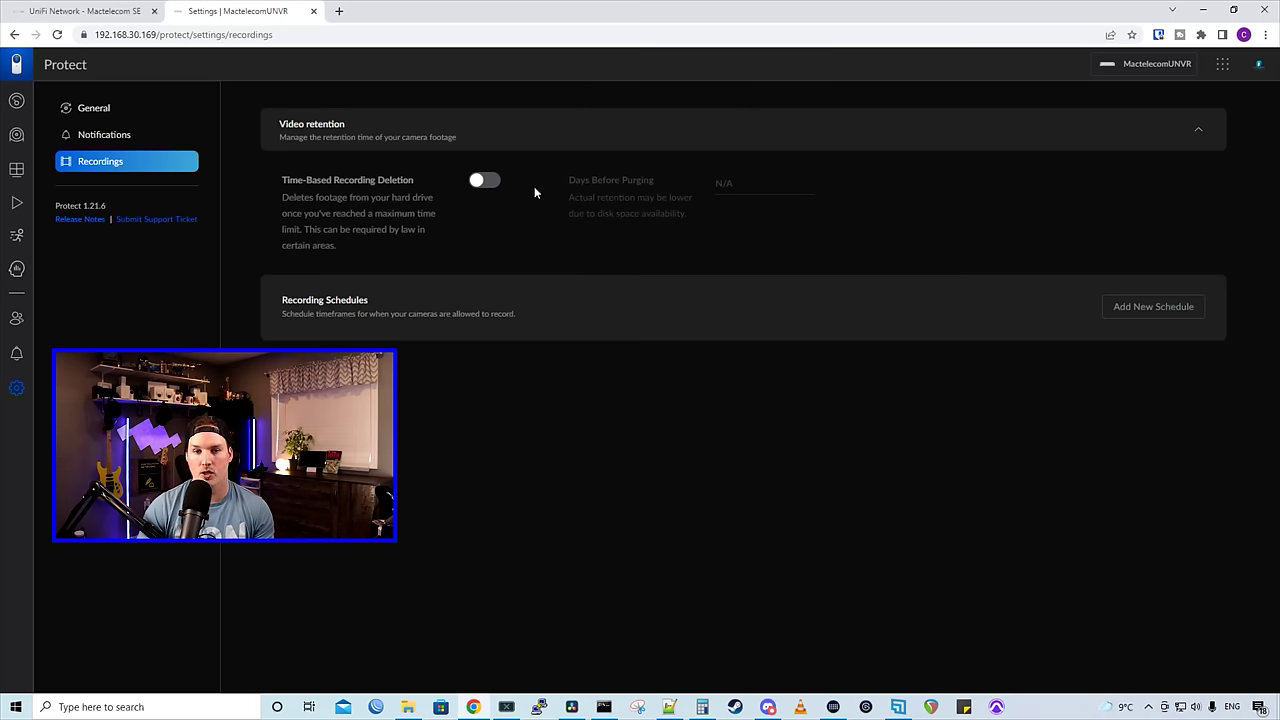